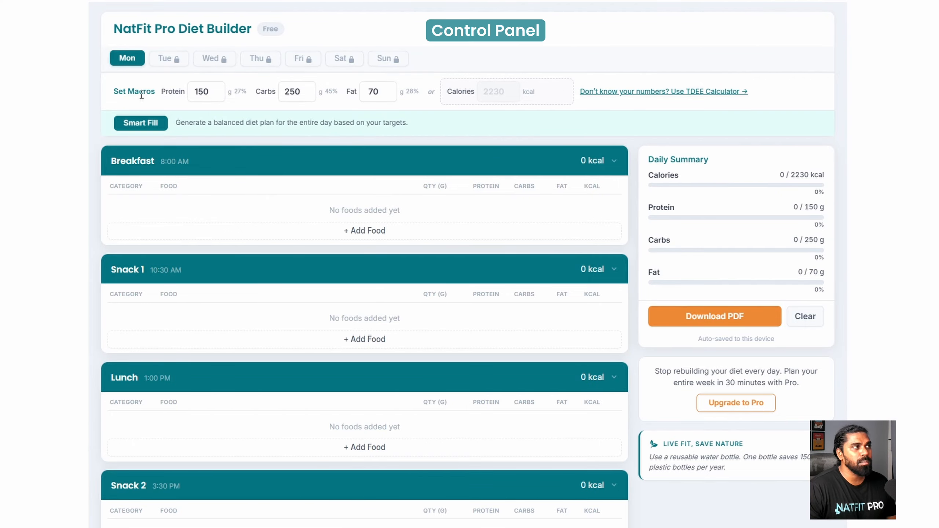
# - Put Monday's targets in calorie mode at 2230 kcal, keeping 150 g protein, 250 g carbs, 70 g fat
pyautogui.doubleClick(202, 90)
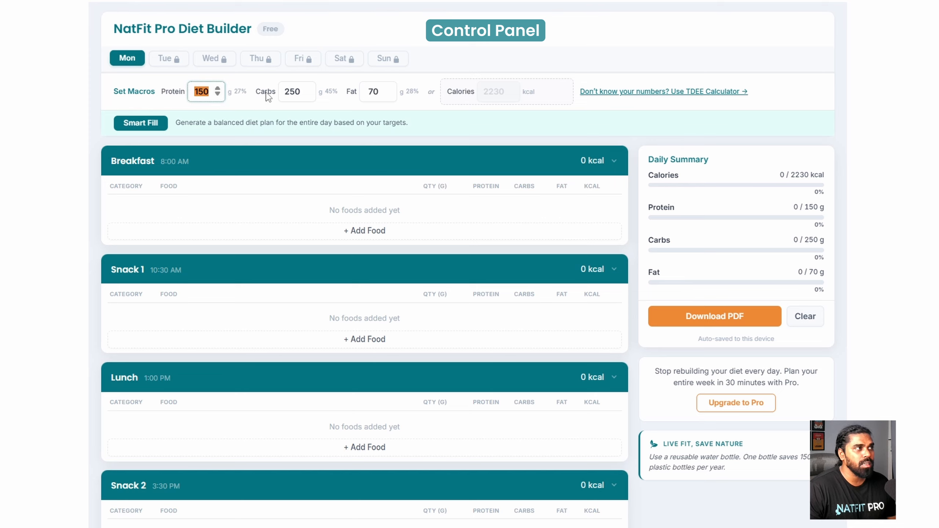
pyautogui.doubleClick(308, 91)
pyautogui.doubleClick(373, 91)
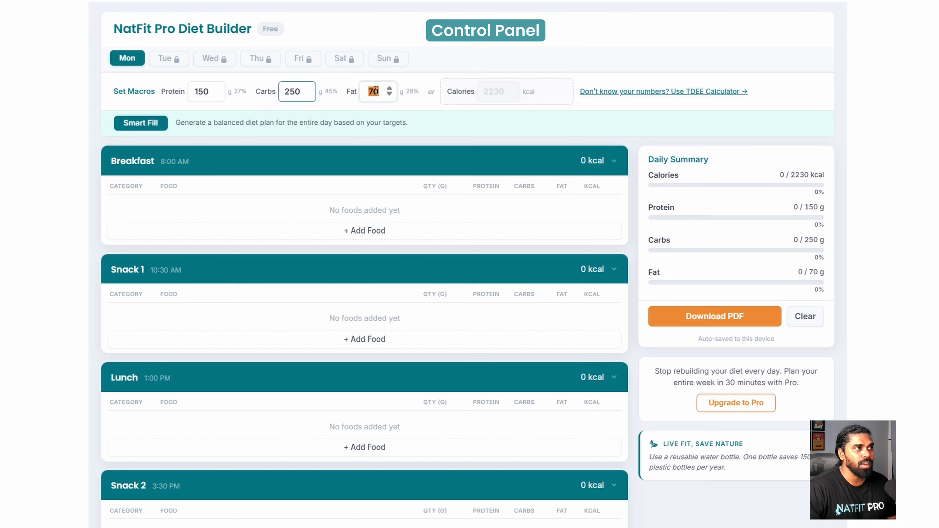
pyautogui.doubleClick(498, 92)
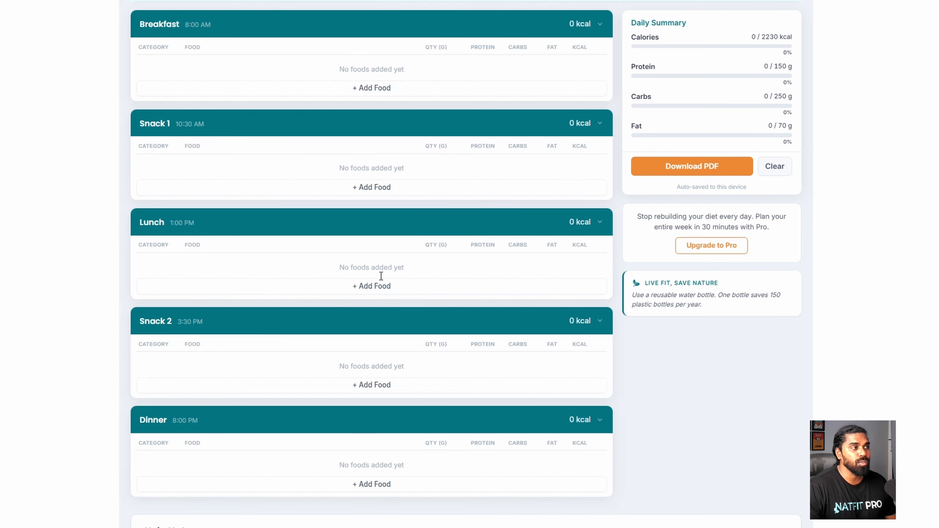
pyautogui.click(366, 92)
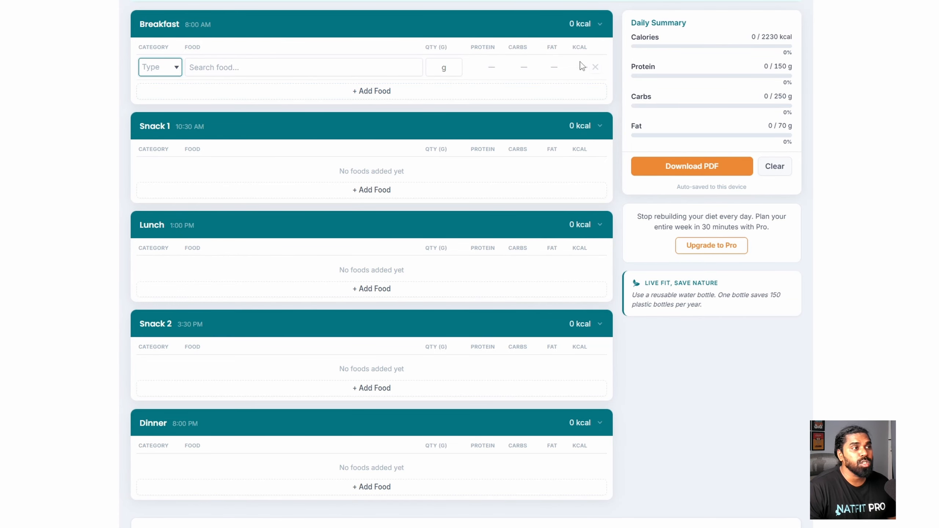
pyautogui.click(595, 67)
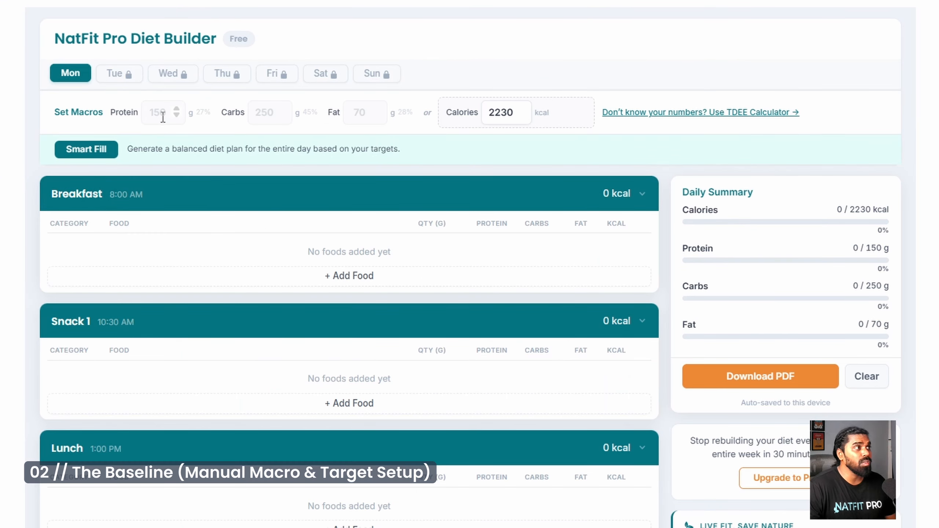
# - Change the daily calorie target from 2230 to 2480 kcal
pyautogui.click(163, 117)
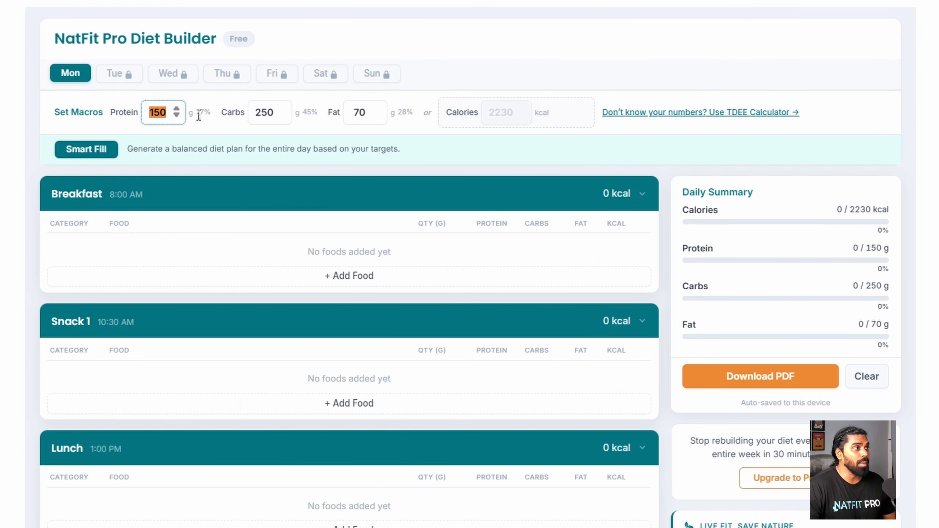
pyautogui.click(270, 113)
pyautogui.click(366, 112)
pyautogui.click(532, 115)
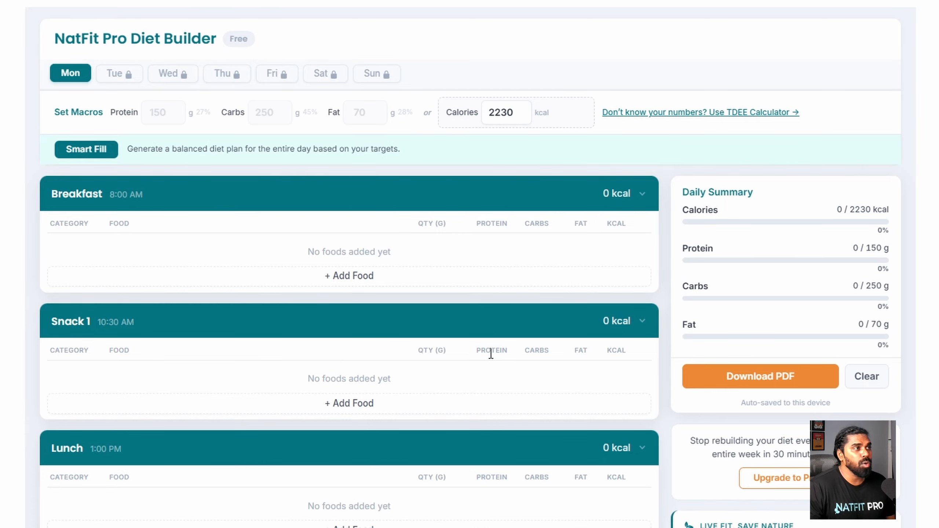
pyautogui.click(503, 115)
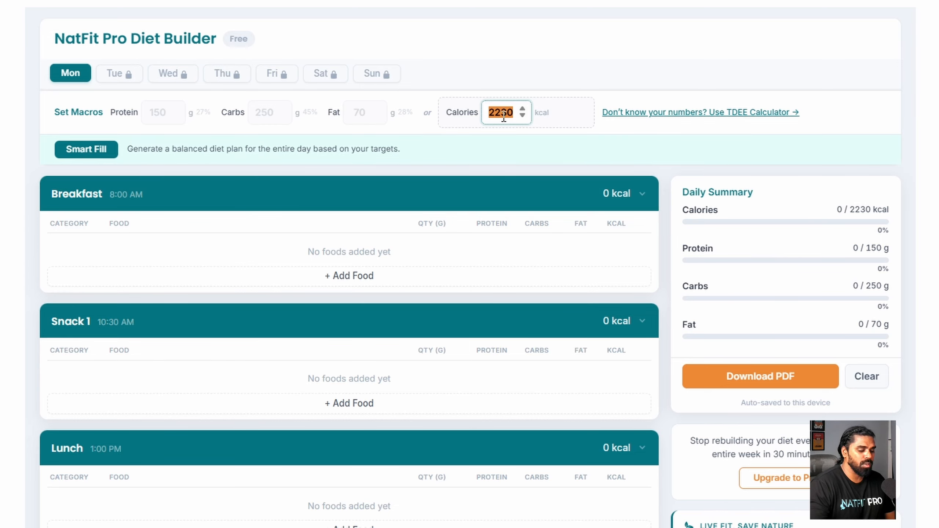
pyautogui.write('2480')
pyautogui.press('Return')
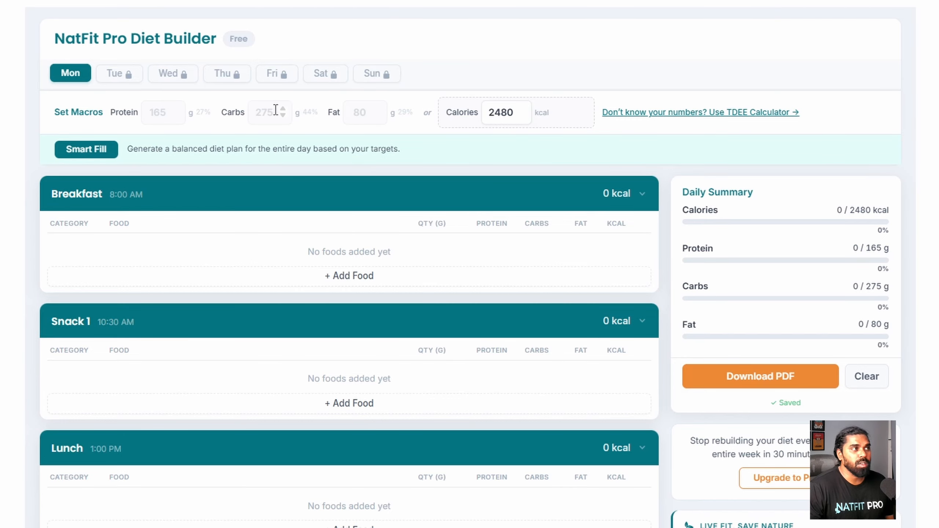
# - Set fat to 70 g and protein to 180 g (2450 kcal), then open the TDEE calculator
pyautogui.click(359, 115)
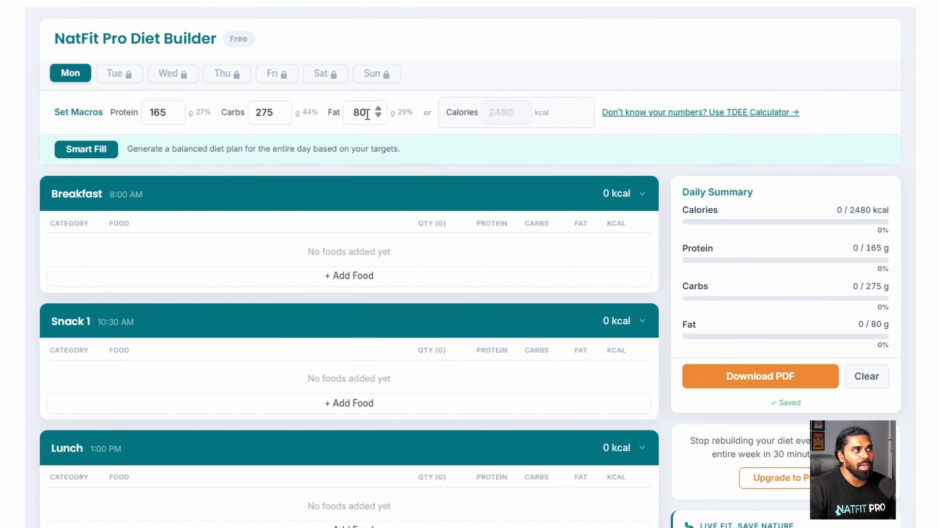
pyautogui.doubleClick(367, 116)
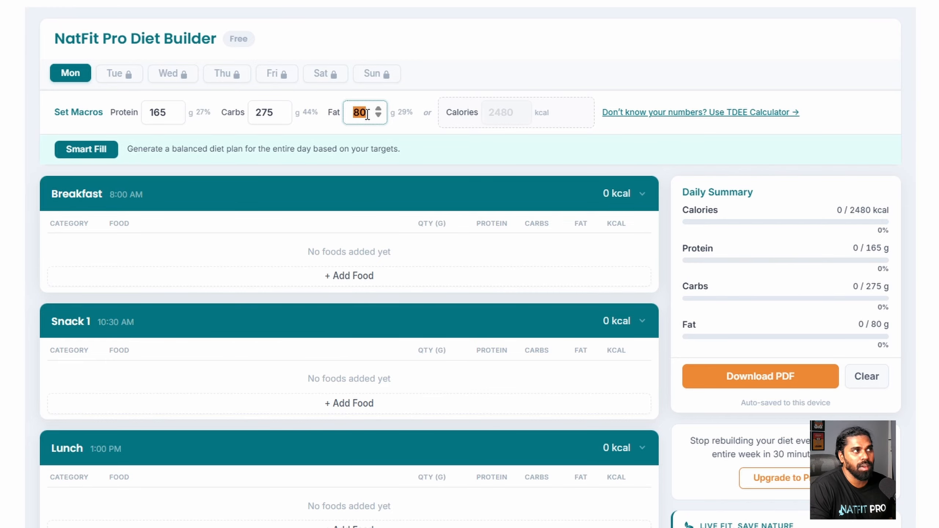
pyautogui.write('70')
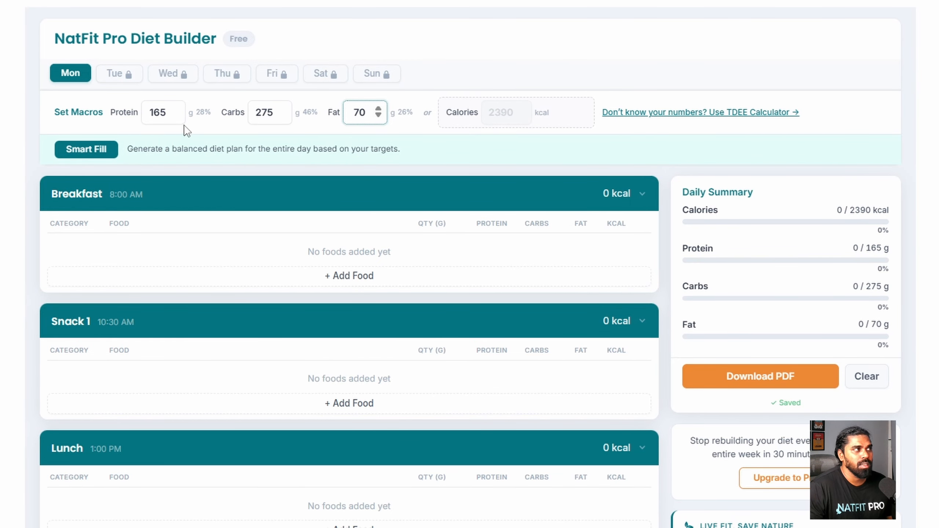
pyautogui.doubleClick(159, 116)
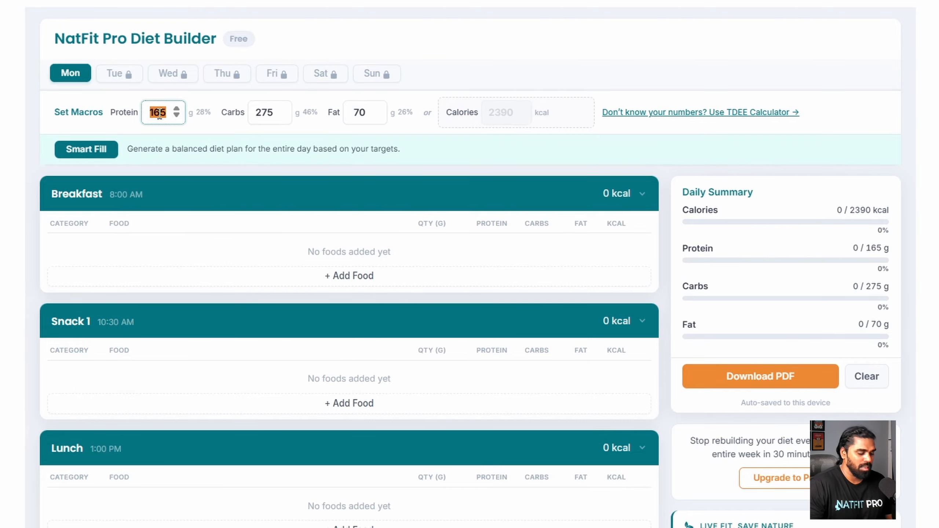
pyautogui.write('180')
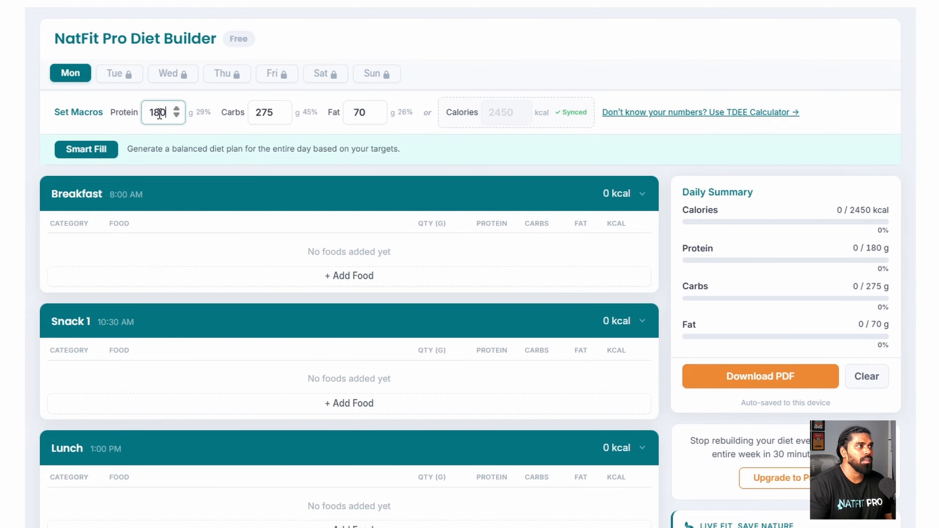
pyautogui.click(521, 141)
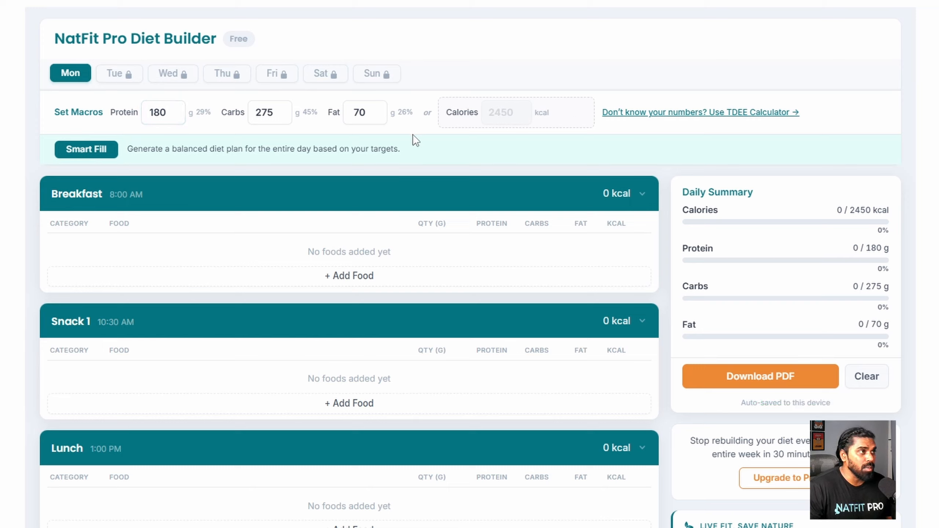
pyautogui.click(658, 117)
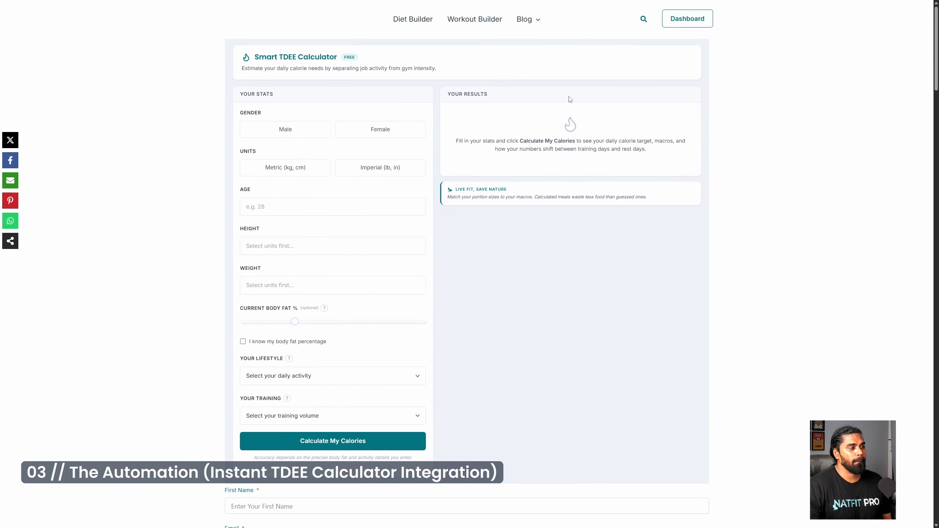
# - Enter a male, metric profile: age 28, height 175 cm, weight 75 kg
pyautogui.moveTo(147, 84); pyautogui.dragTo(297, 85)
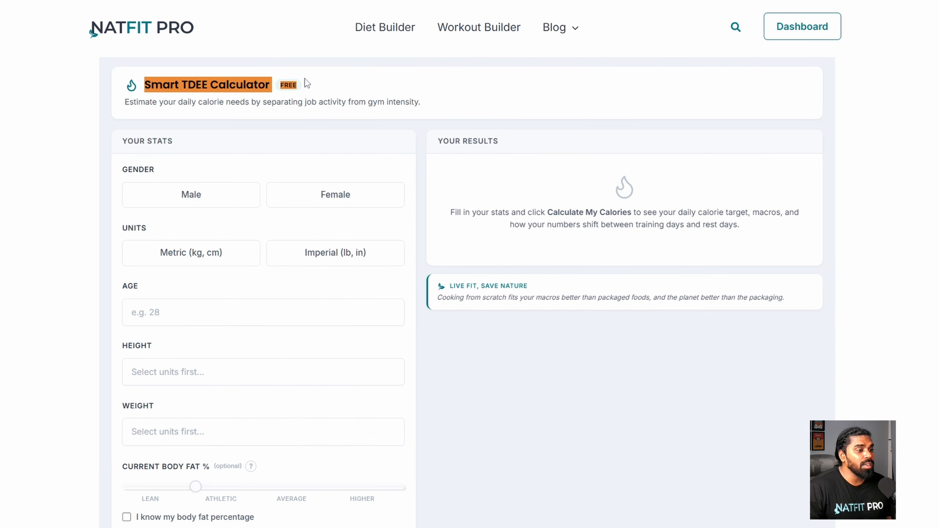
pyautogui.click(492, 417)
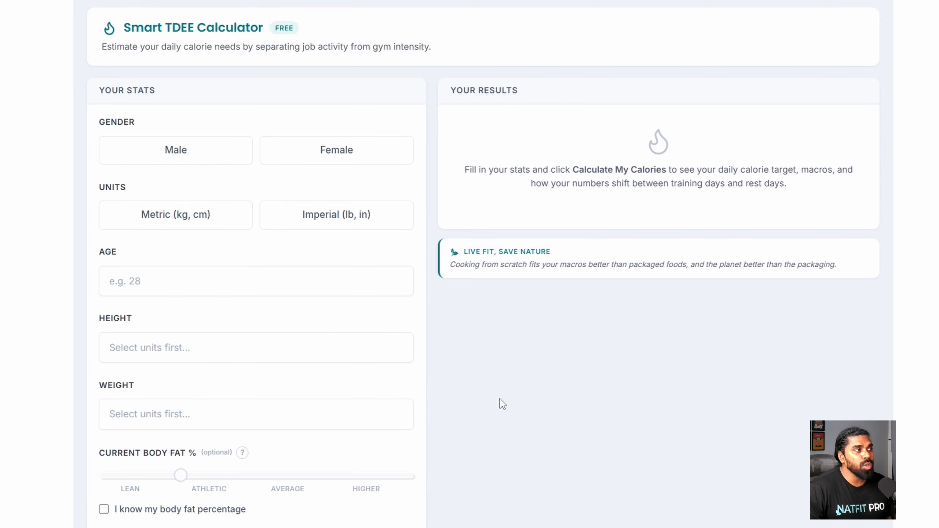
pyautogui.click(191, 159)
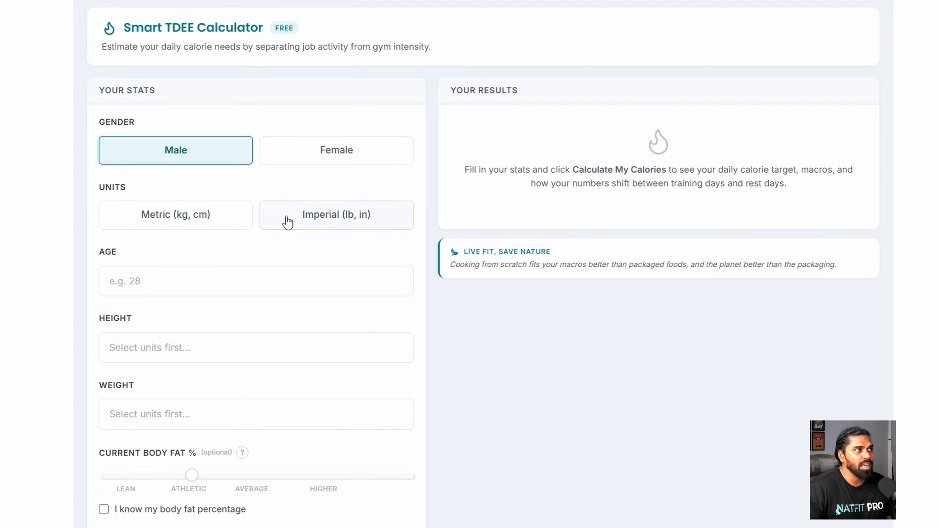
pyautogui.click(210, 226)
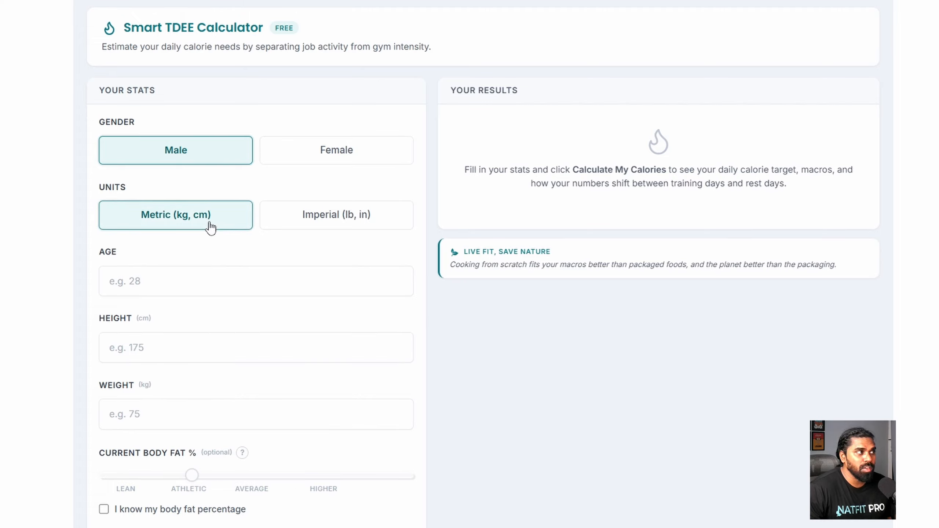
pyautogui.click(225, 281)
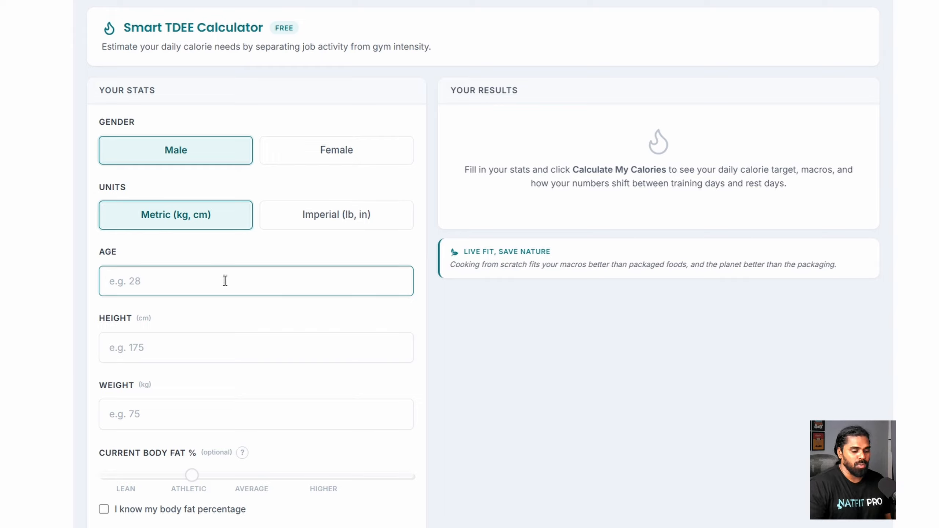
pyautogui.write('28')
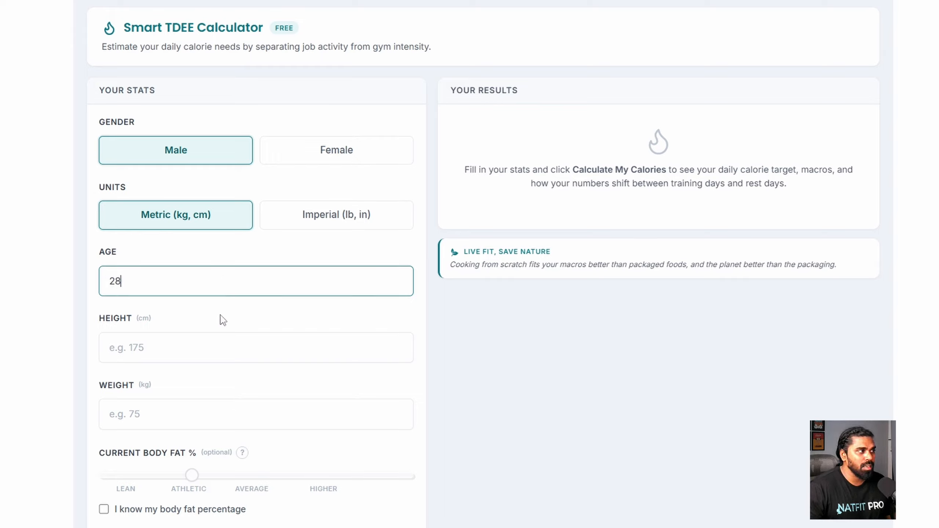
pyautogui.click(208, 347)
pyautogui.write('17')
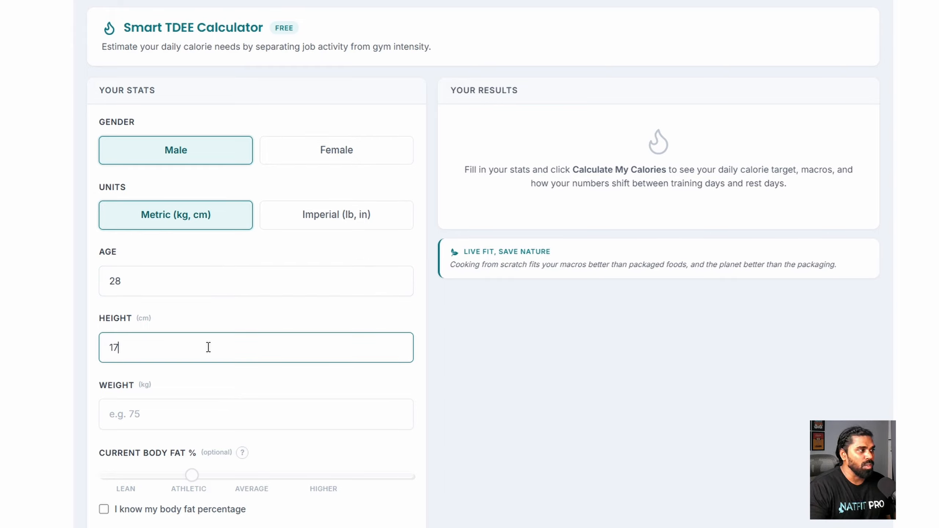
pyautogui.write('5')
pyautogui.click(186, 410)
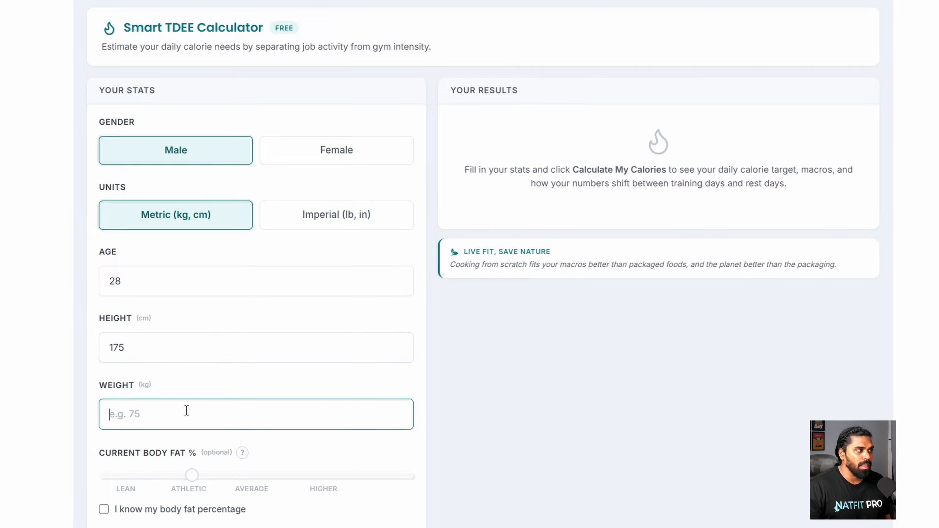
pyautogui.write('75')
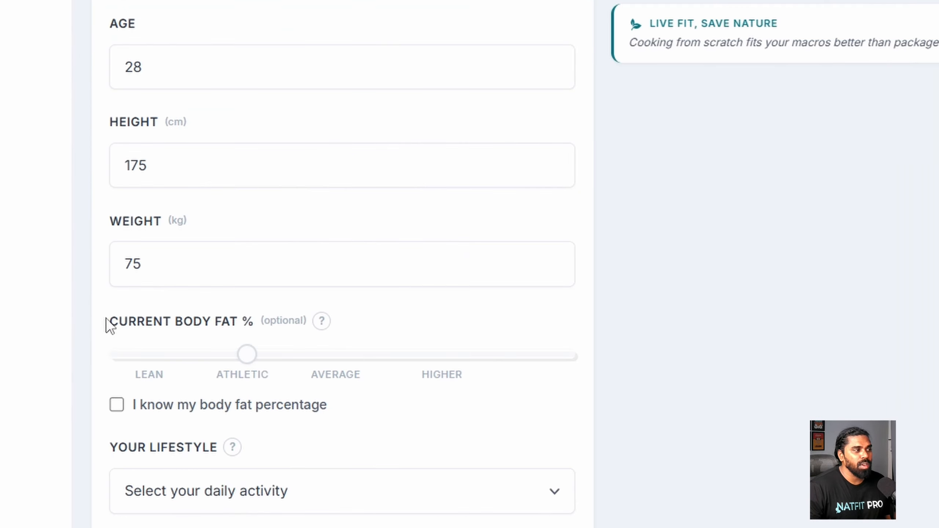
# - Try a known 14% body fat, then turn the body fat option back off
pyautogui.moveTo(97, 453); pyautogui.dragTo(170, 450)
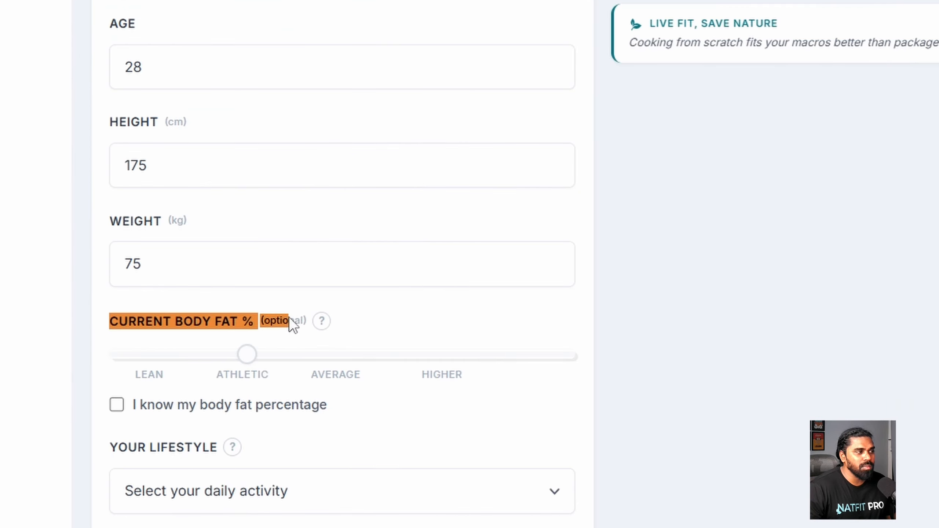
pyautogui.click(144, 406)
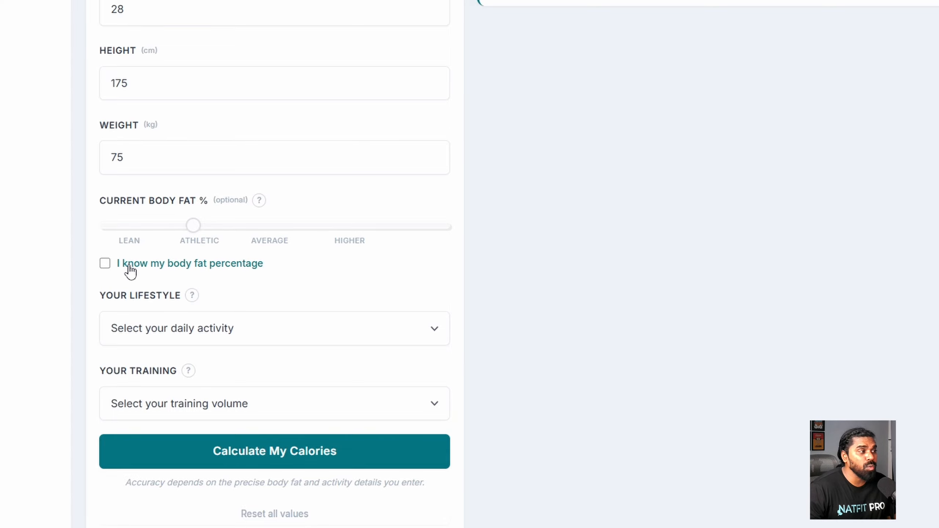
pyautogui.moveTo(193, 227)
pyautogui.mouseDown()
pyautogui.moveTo(260, 226)
pyautogui.moveTo(193, 227)
pyautogui.mouseUp()
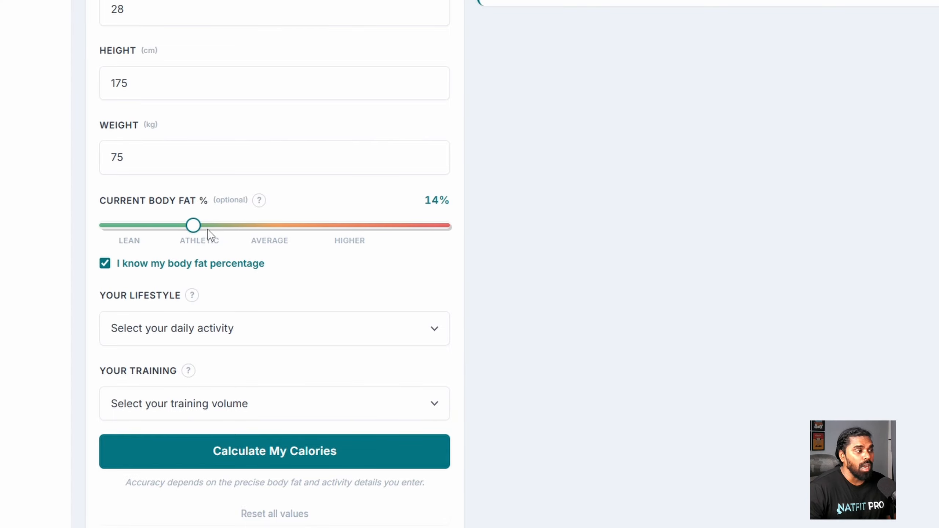
pyautogui.click(140, 269)
# - Choose the Mostly Seated lifestyle and Moderate (3-4 hrs/week) training
pyautogui.scroll(-2, 234, 398)
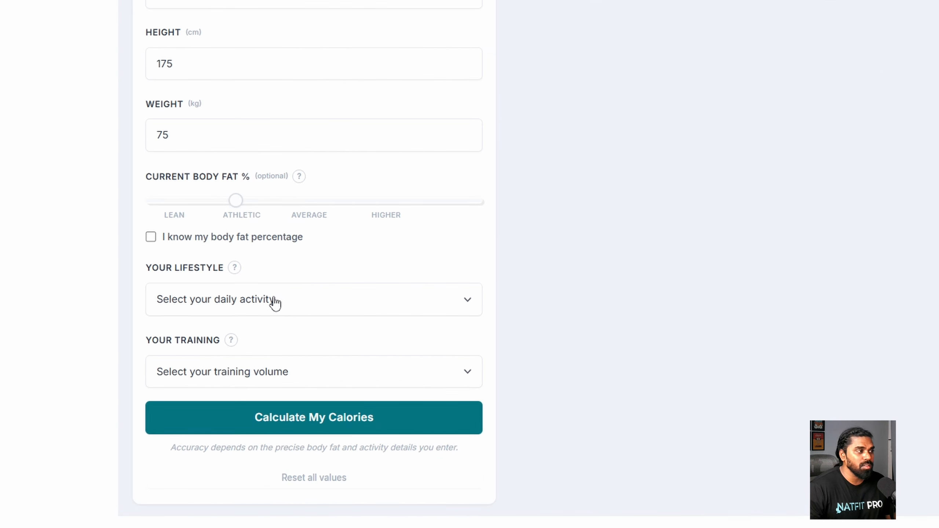
pyautogui.click(350, 301)
pyautogui.click(345, 298)
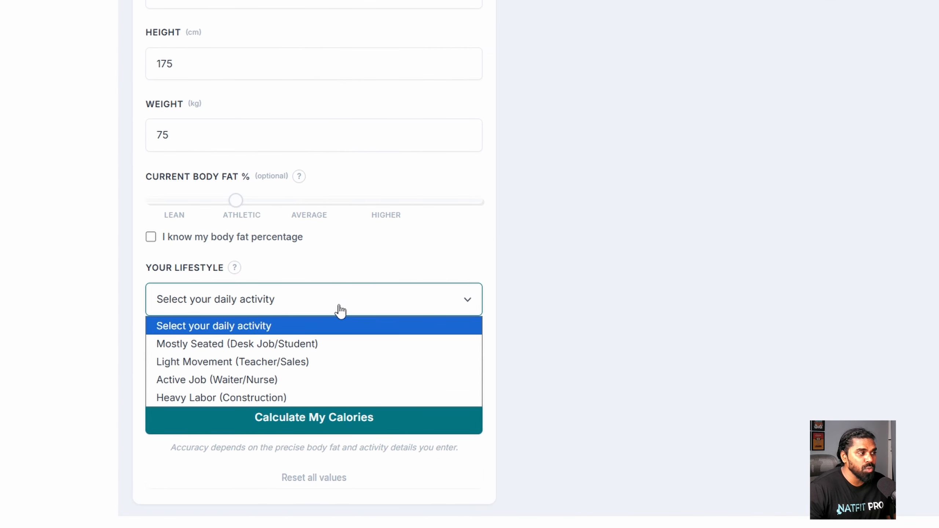
pyautogui.click(346, 343)
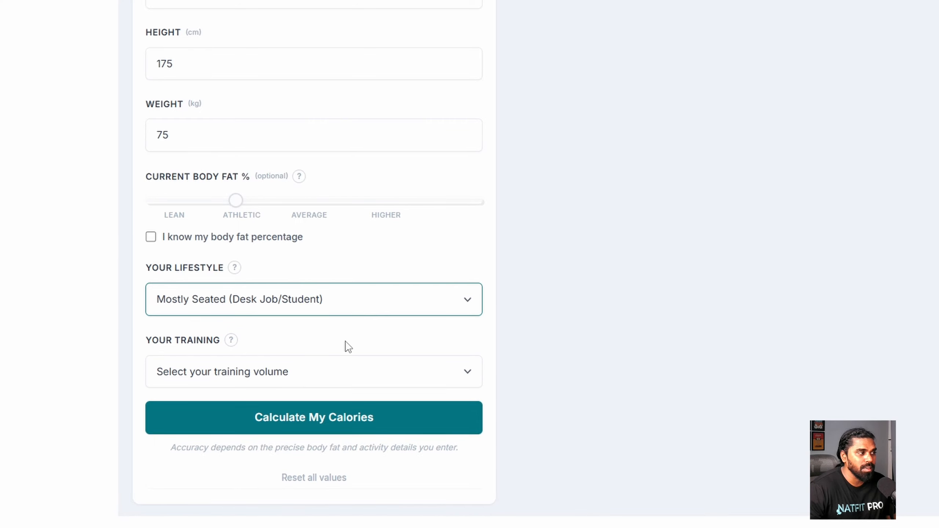
pyautogui.click(330, 362)
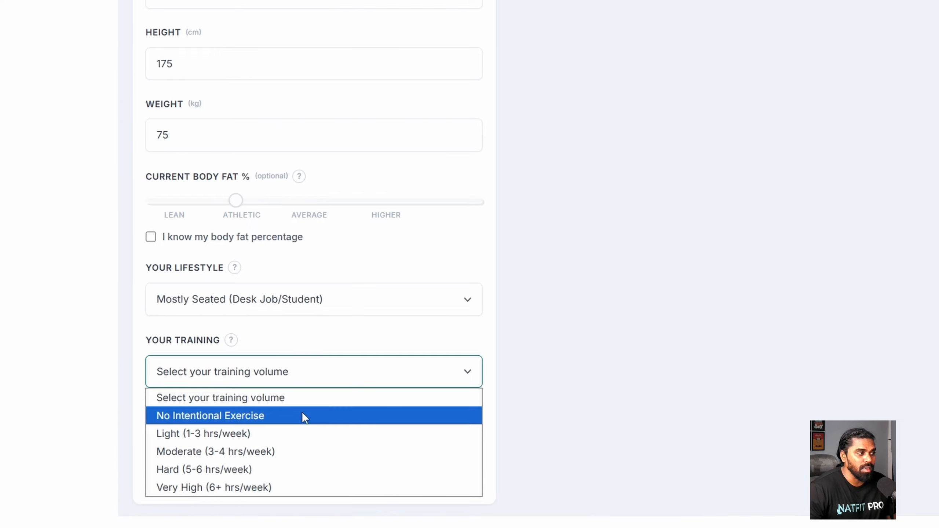
pyautogui.click(304, 449)
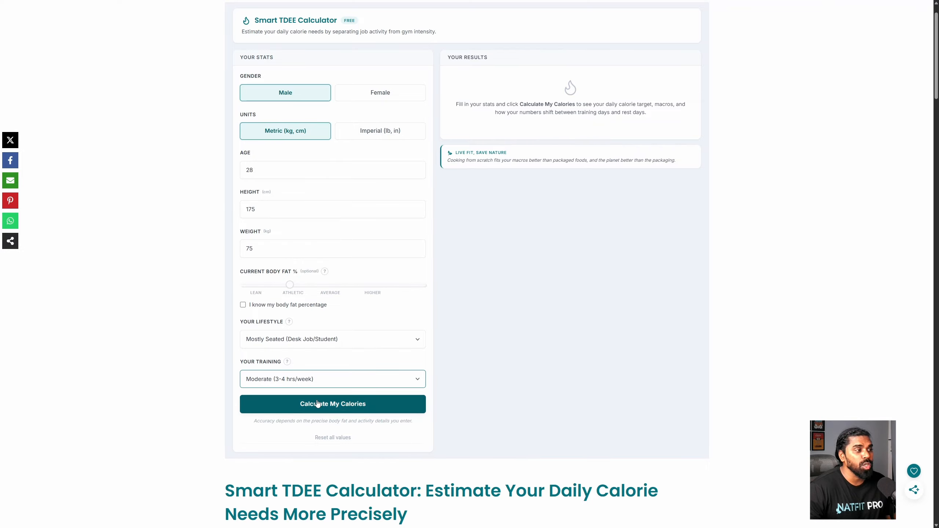
# - Calculate calories and review the 2,388 kcal result: 165g protein, 68g fat, 279g carbs
pyautogui.click(329, 408)
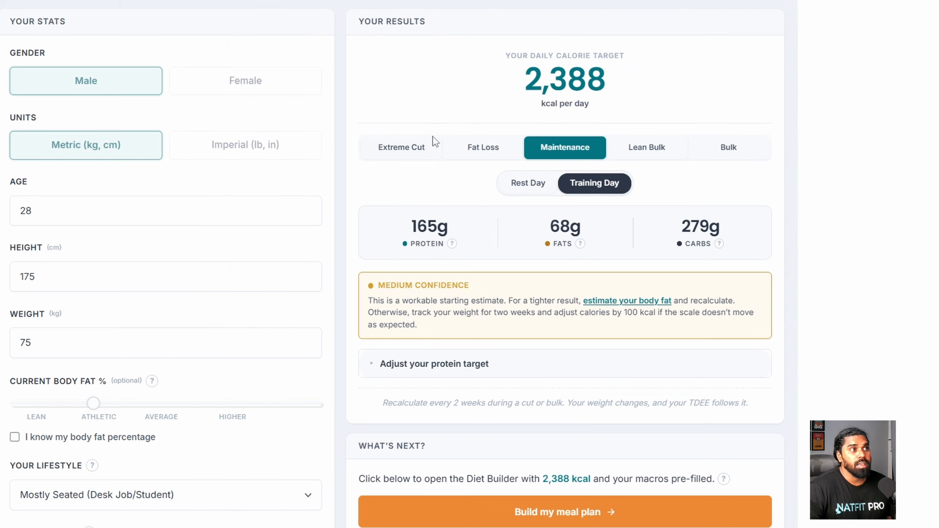
pyautogui.moveTo(535, 93); pyautogui.dragTo(597, 94)
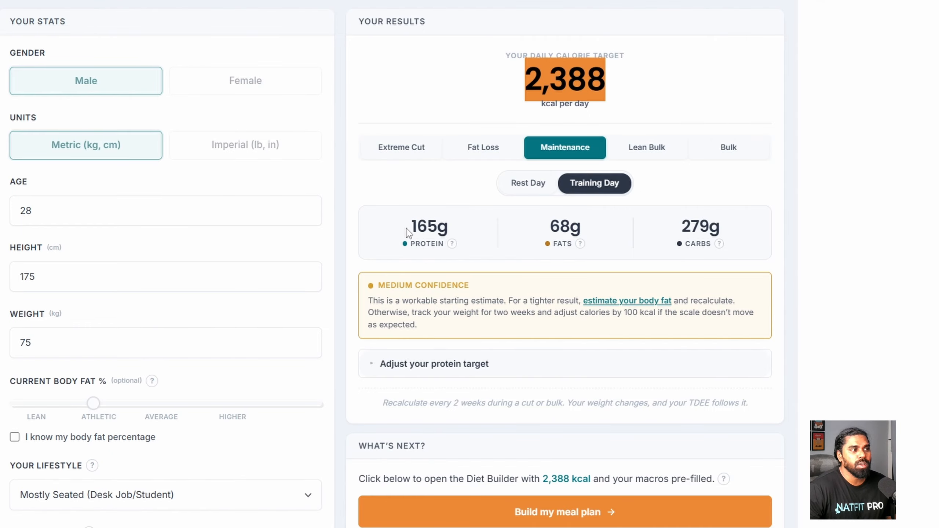
pyautogui.moveTo(407, 231); pyautogui.dragTo(451, 226)
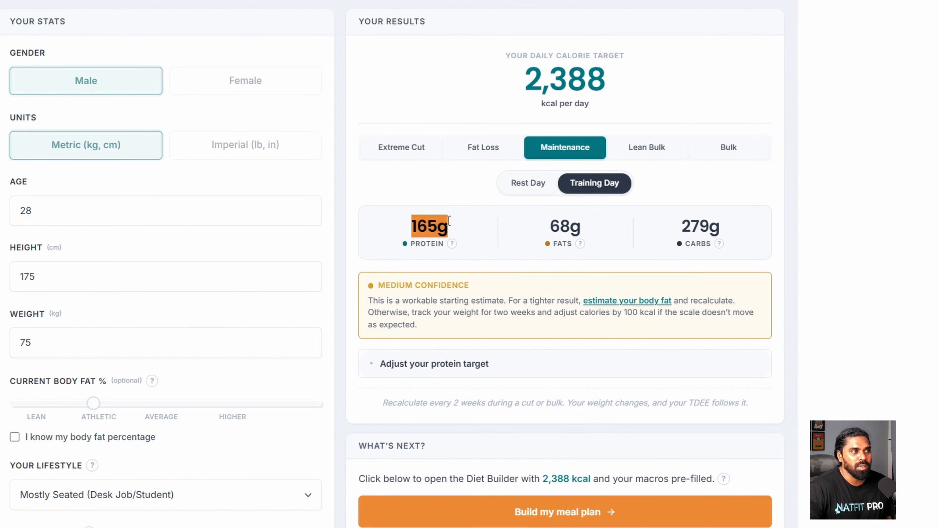
pyautogui.click(546, 228)
pyautogui.moveTo(546, 228); pyautogui.dragTo(582, 227)
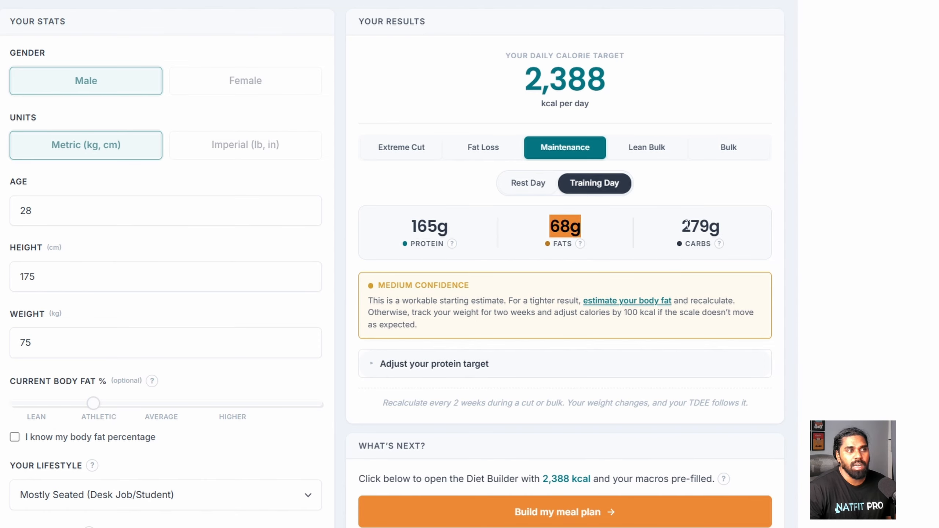
pyautogui.moveTo(682, 225); pyautogui.dragTo(719, 226)
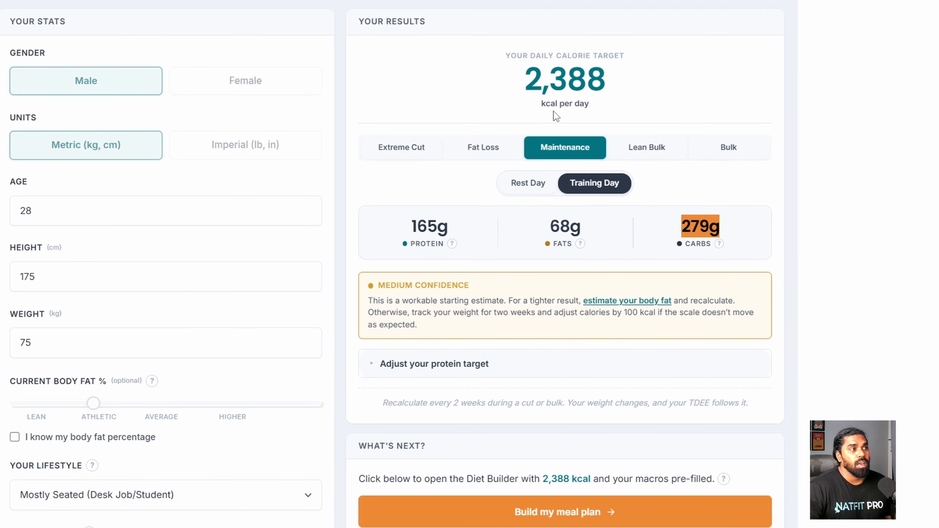
pyautogui.moveTo(522, 72); pyautogui.dragTo(605, 83)
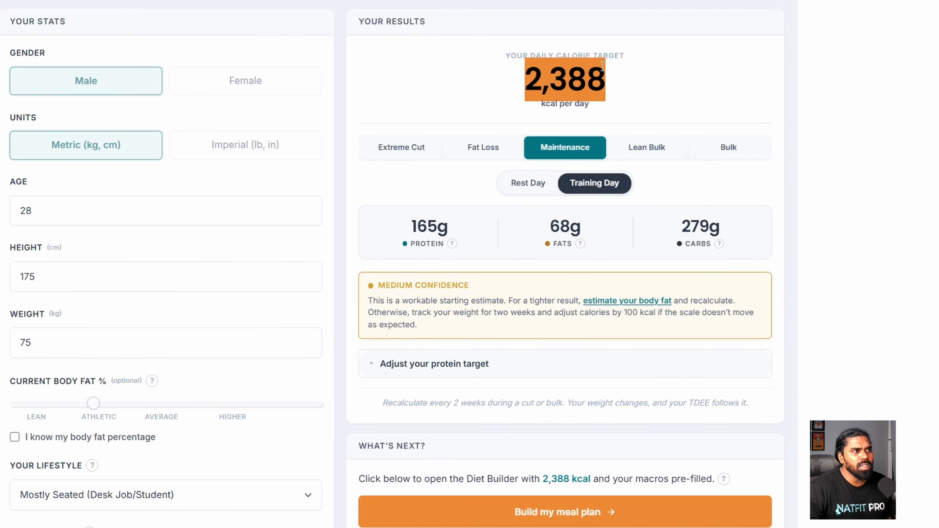
pyautogui.click(565, 158)
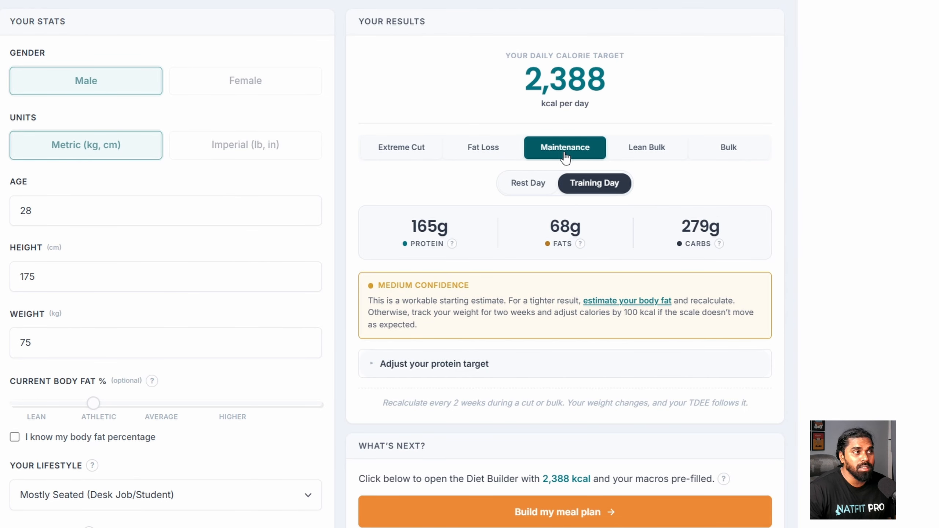
# - Compare goals and rest/training days, ending on Lean Bulk training day at 2,656 kcal, 346g carbs
pyautogui.click(508, 159)
pyautogui.click(430, 161)
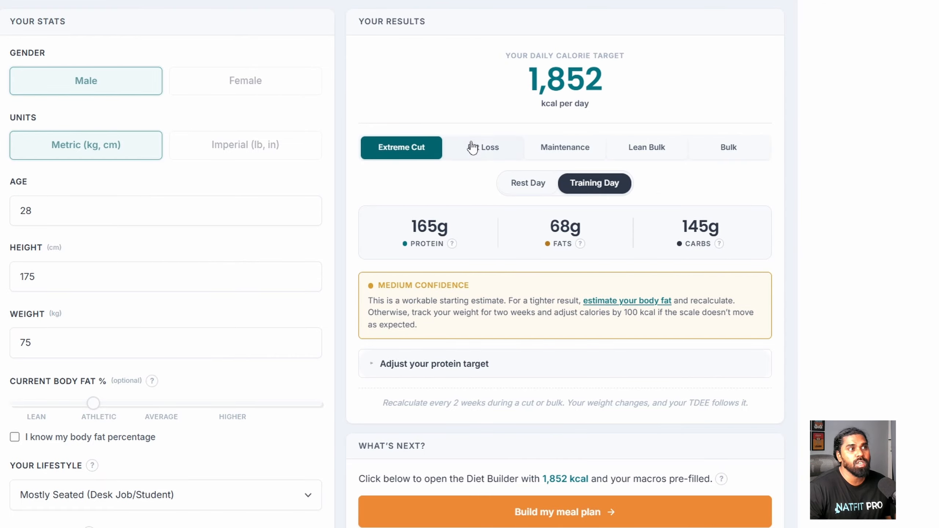
pyautogui.click(625, 150)
pyautogui.click(715, 155)
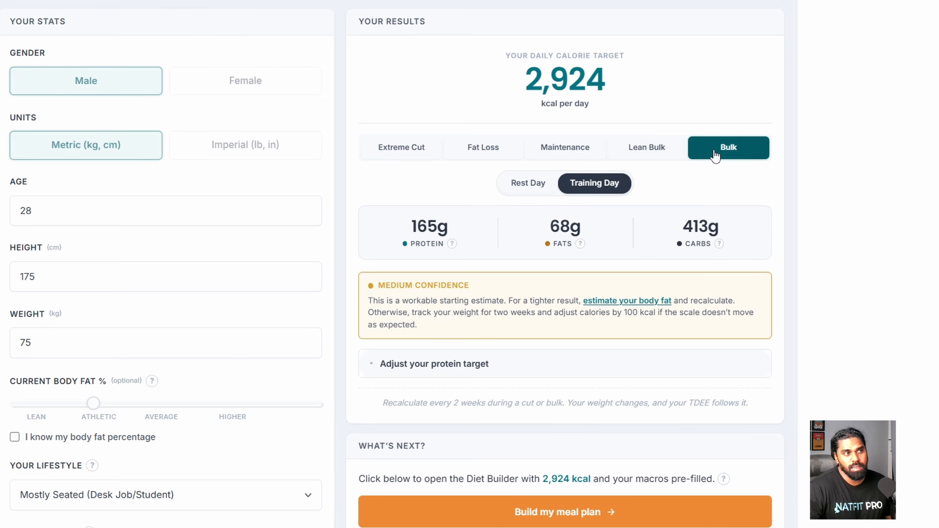
pyautogui.click(671, 160)
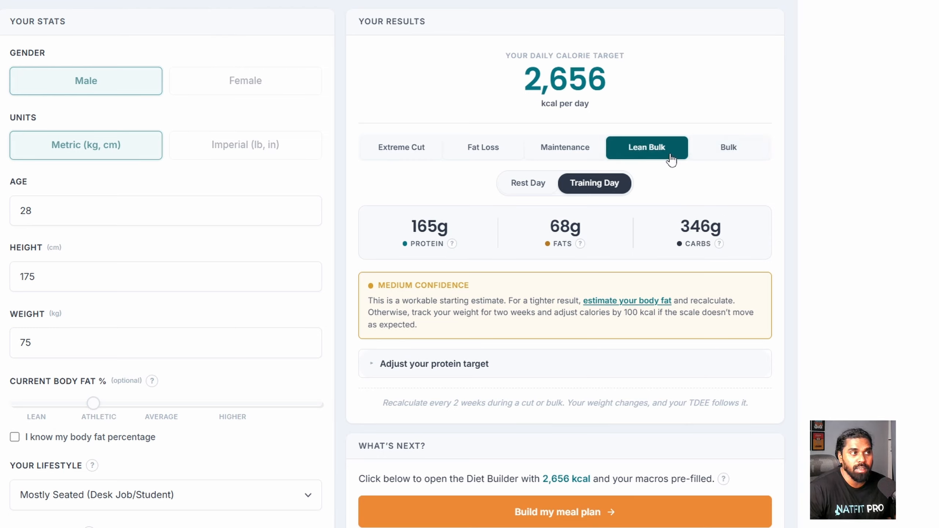
pyautogui.click(535, 193)
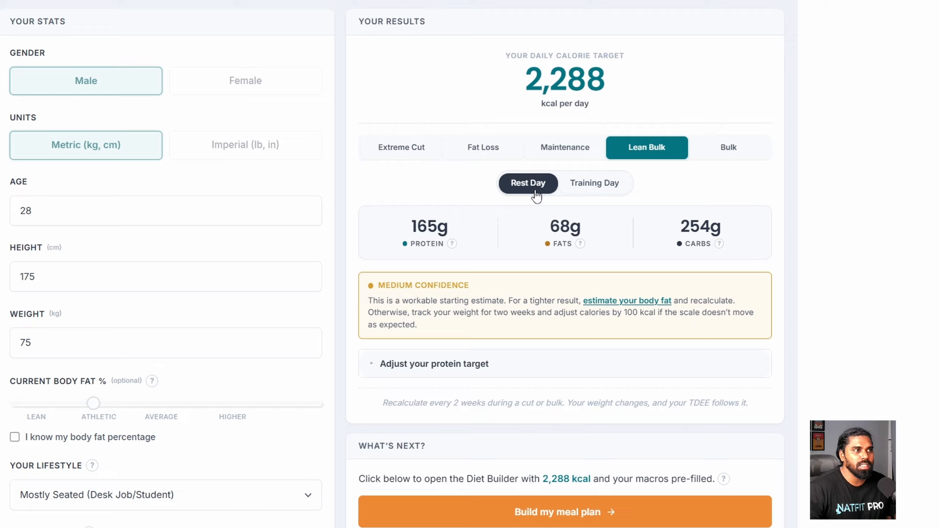
pyautogui.click(597, 191)
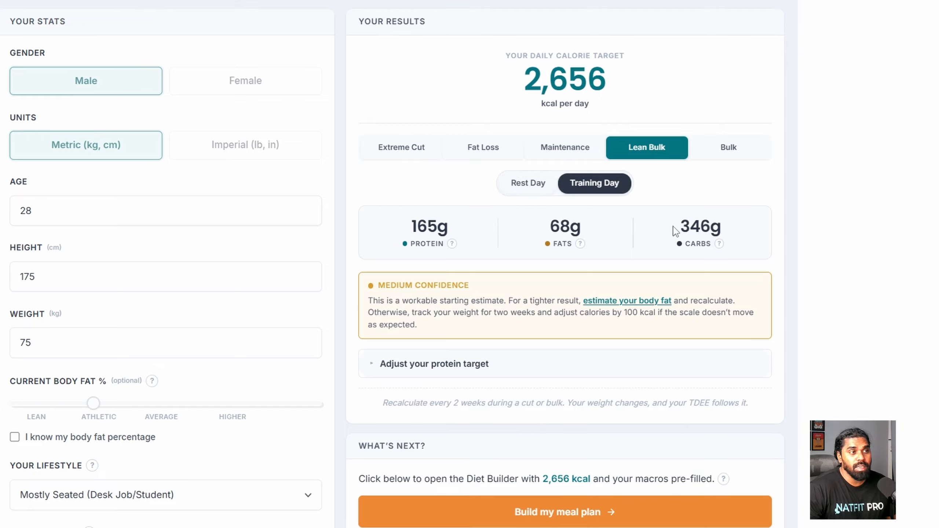
pyautogui.moveTo(676, 231); pyautogui.dragTo(730, 231)
pyautogui.click(533, 190)
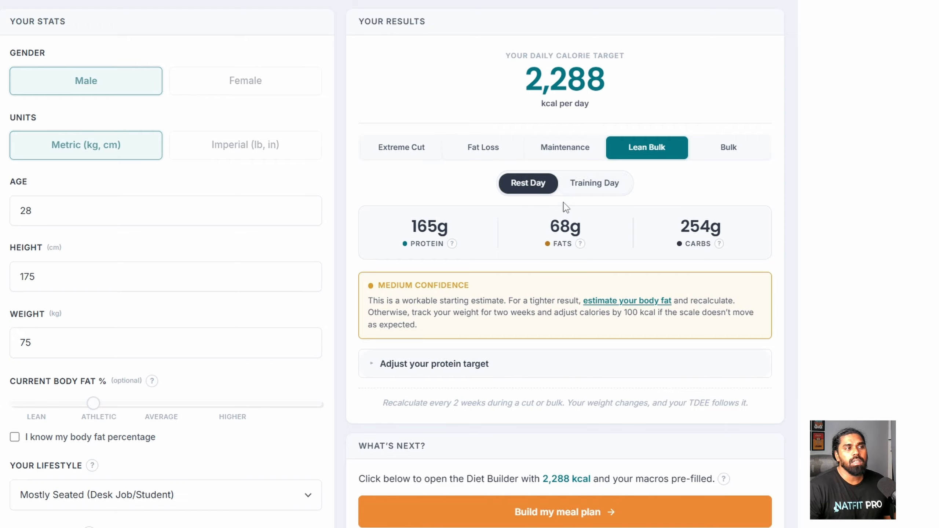
pyautogui.click(580, 188)
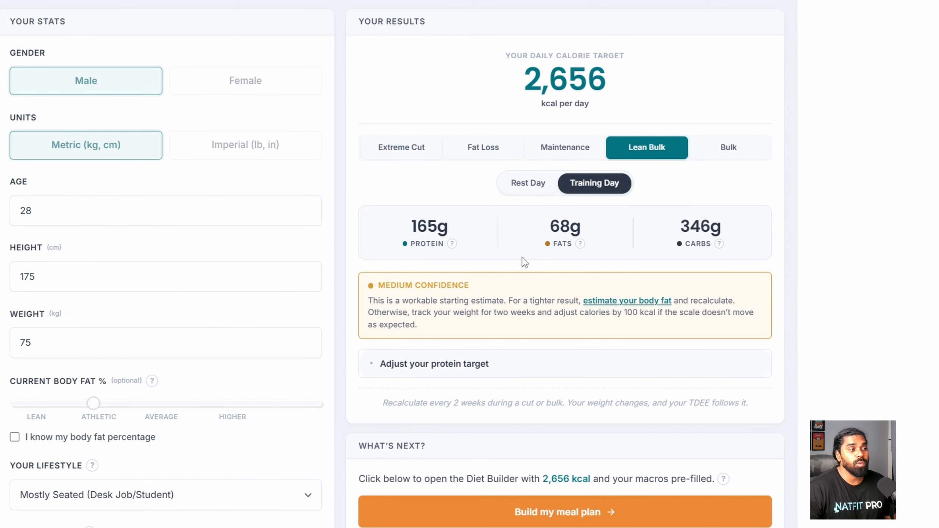
# - Compare the 0.7 and 1.2 g/lb protein targets, then return to the default 1.0 g/lb (165g protein)
pyautogui.click(499, 365)
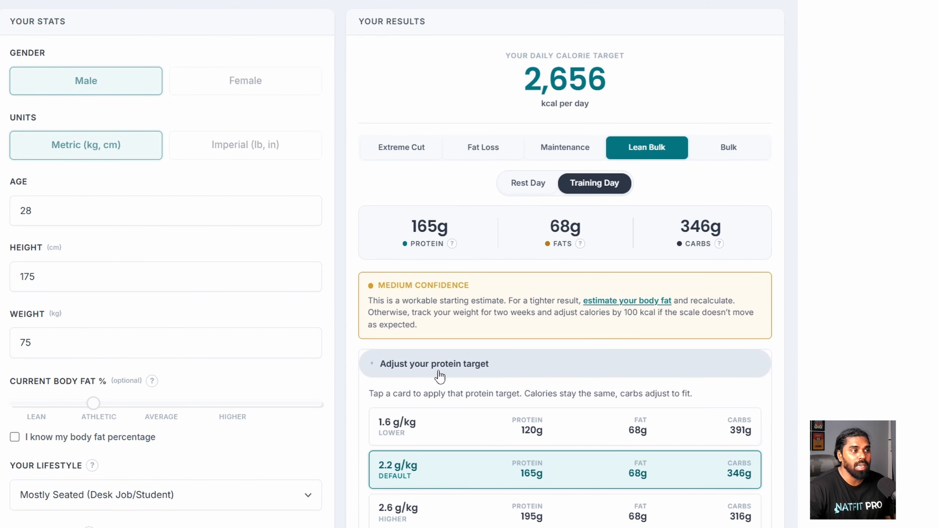
pyautogui.scroll(-2, 487, 375)
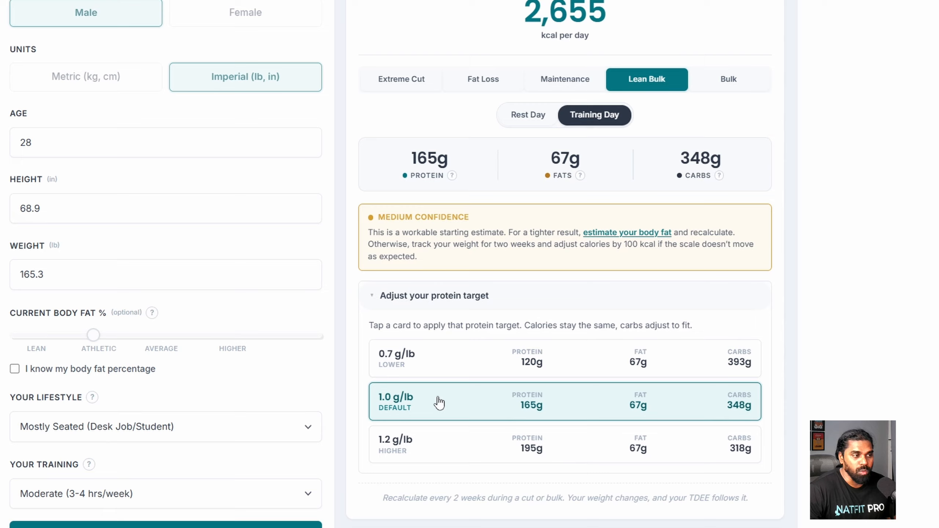
pyautogui.click(455, 364)
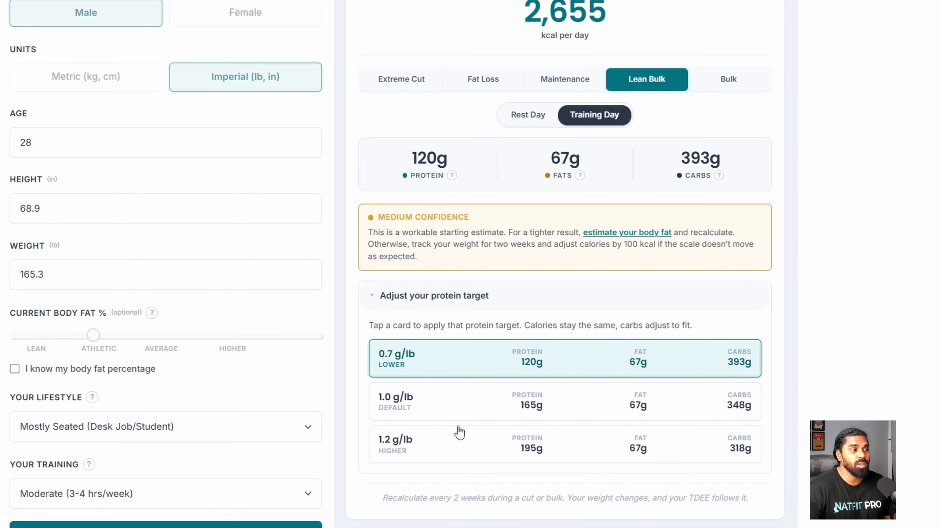
pyautogui.click(458, 444)
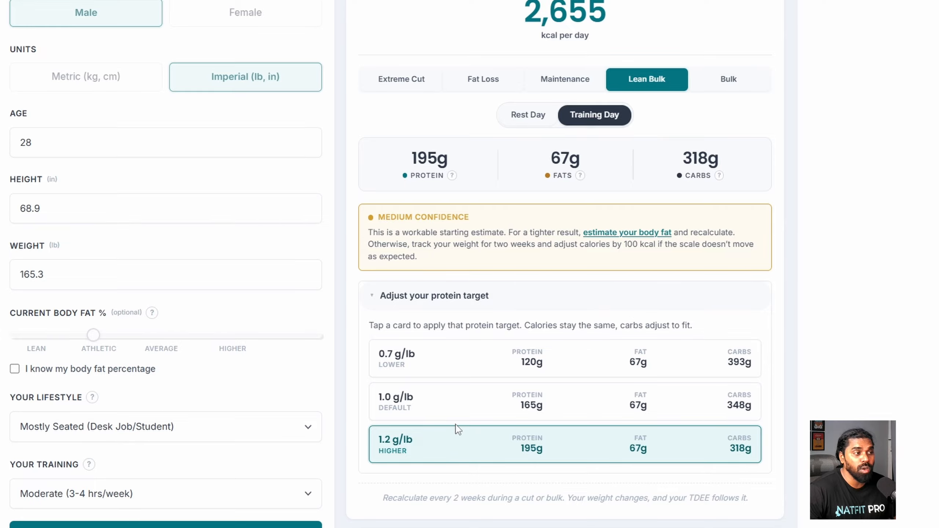
pyautogui.click(457, 407)
pyautogui.scroll(2, 457, 407)
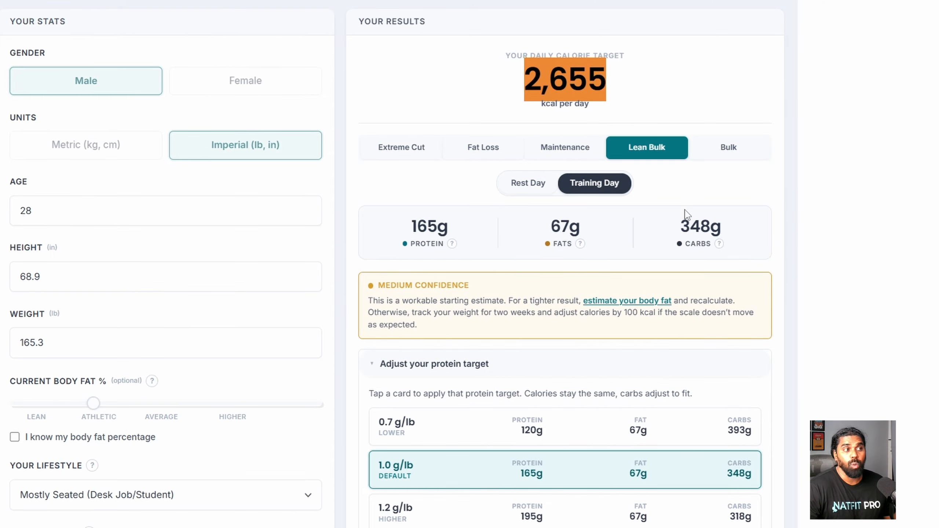
# - Paste 165 into the Diet Builder's protein target, then change it to 100 g
pyautogui.moveTo(410, 224); pyautogui.dragTo(438, 224)
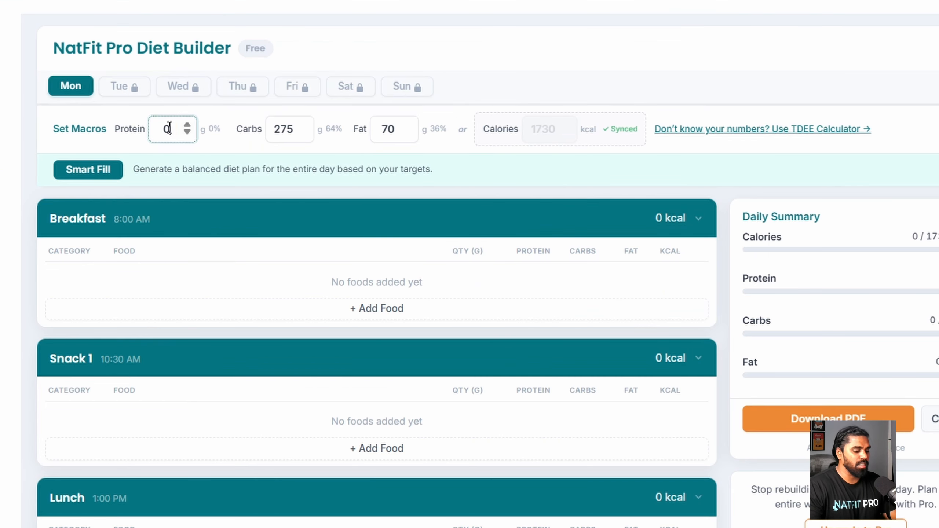
pyautogui.hotkey('ctrl', 'v')
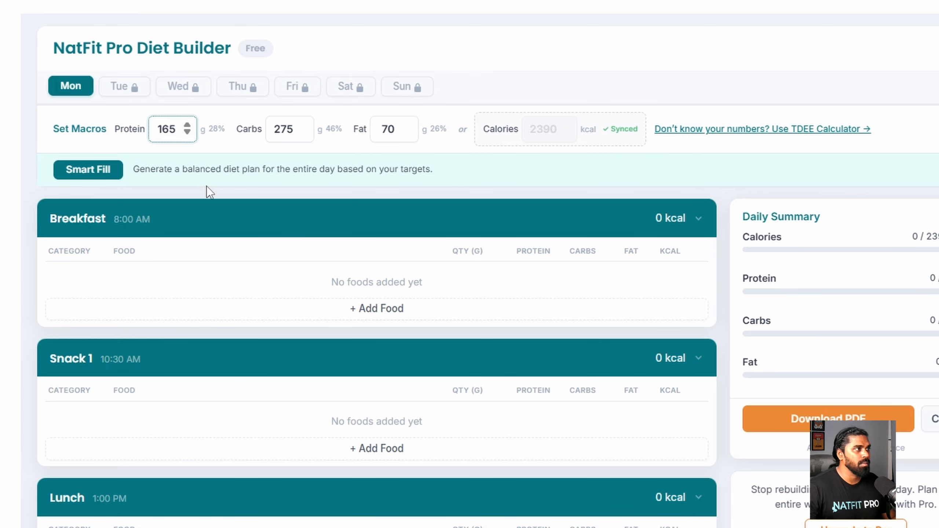
pyautogui.click(200, 174)
pyautogui.doubleClick(168, 128)
pyautogui.write('100')
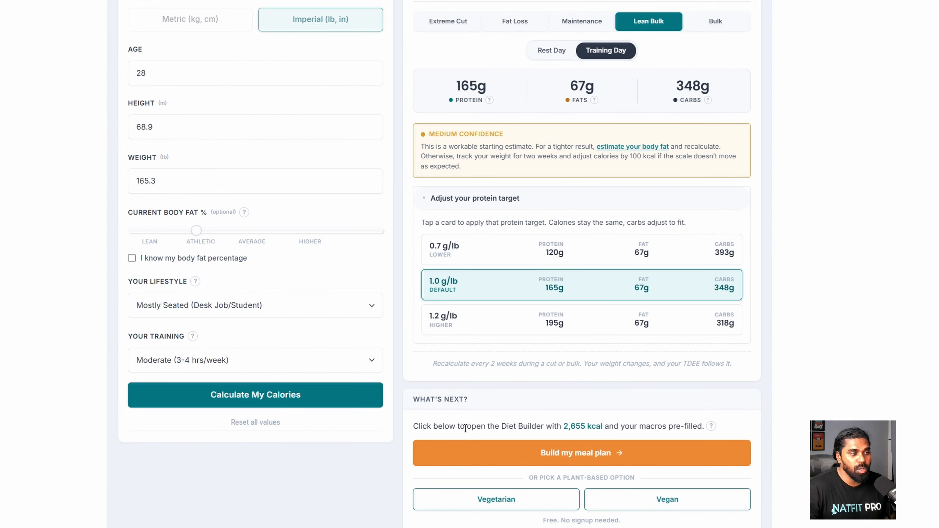
pyautogui.moveTo(464, 428); pyautogui.dragTo(702, 428)
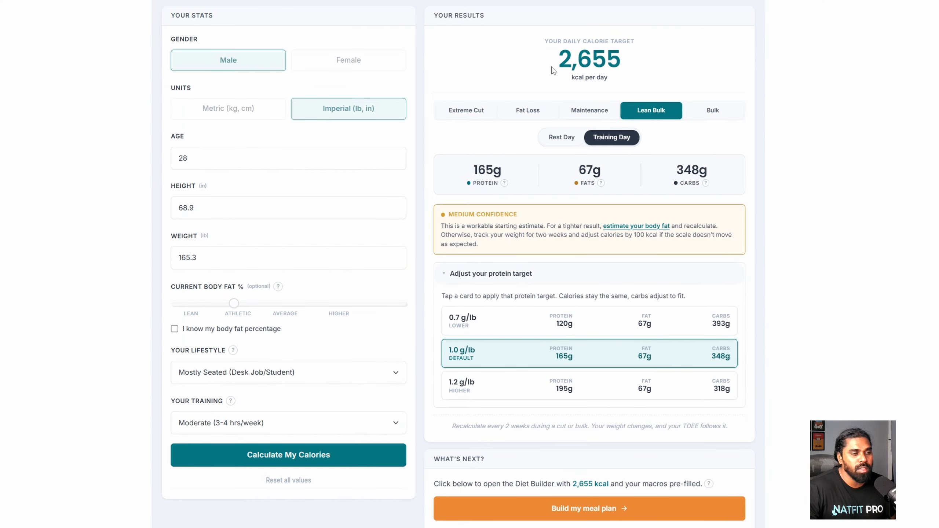
# - Build a meal plan prefilled with 165g protein, 348g carbs, 67g fat (2,655 kcal)
pyautogui.click(641, 512)
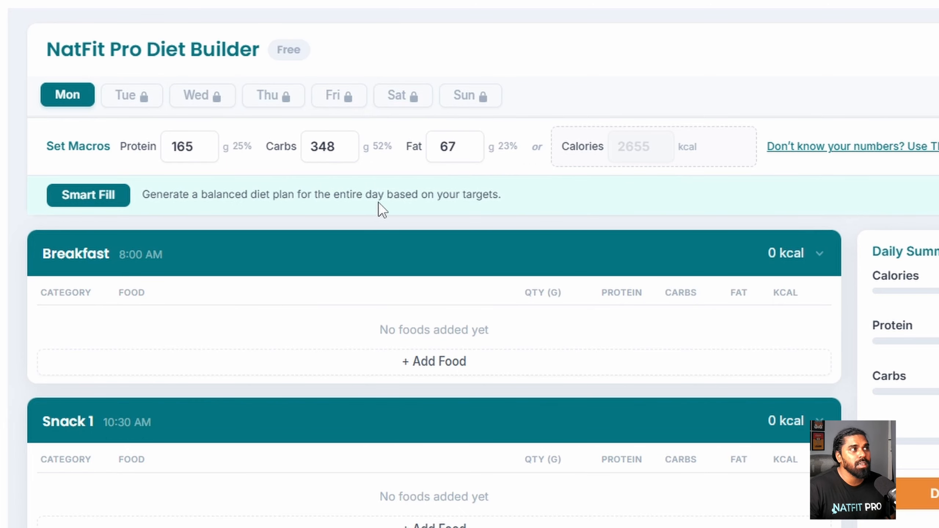
# - Set the fat target to 75 g and review each macro's share of calories
pyautogui.doubleClick(453, 145)
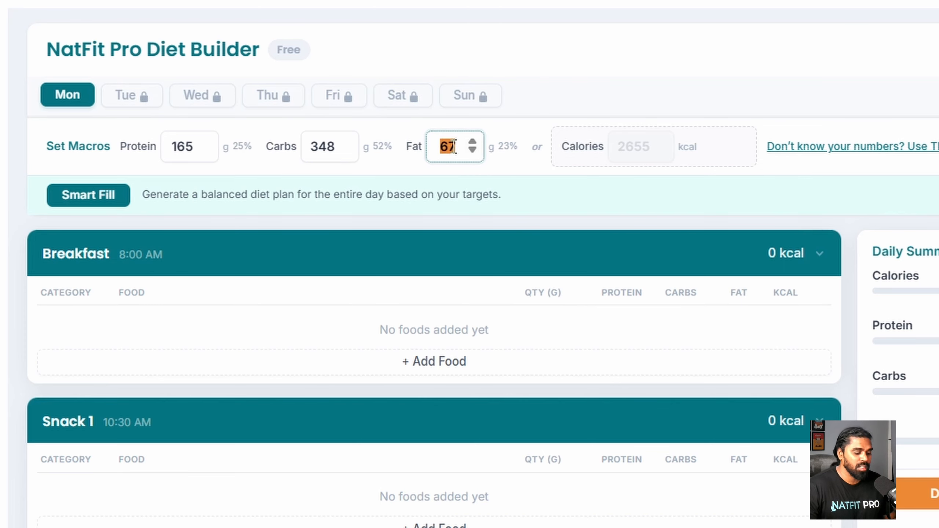
pyautogui.write('75')
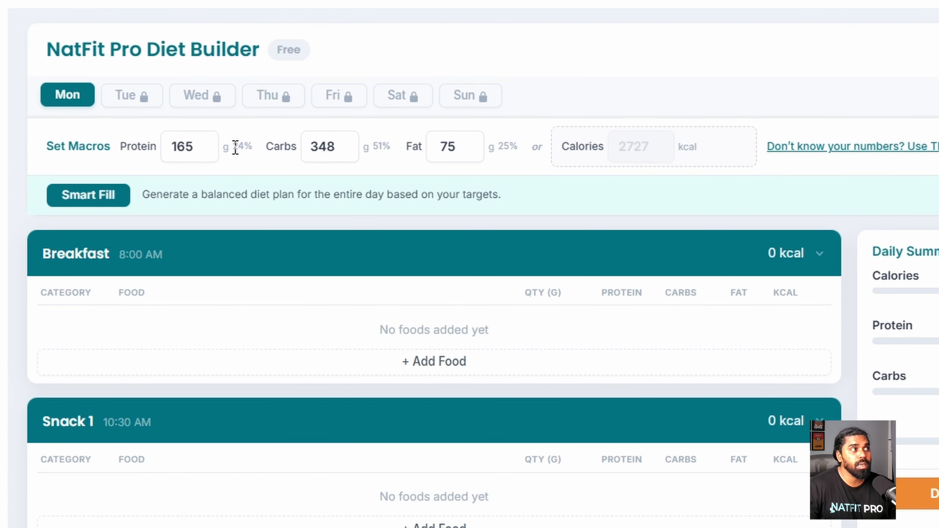
pyautogui.moveTo(233, 147); pyautogui.dragTo(252, 144)
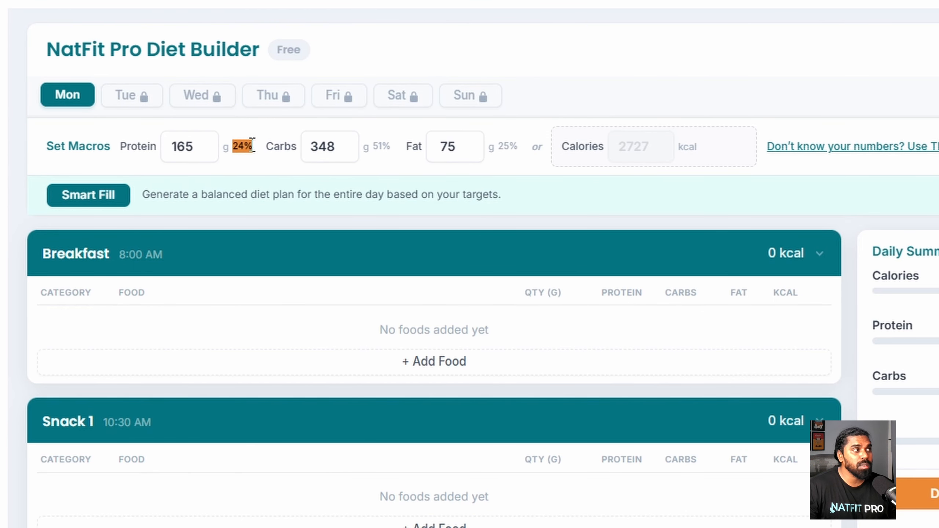
pyautogui.moveTo(373, 147); pyautogui.dragTo(392, 147)
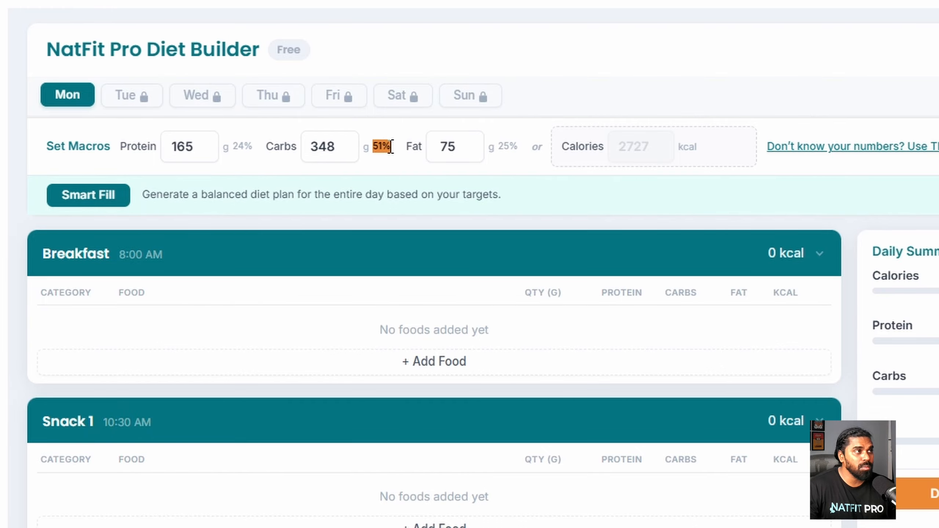
pyautogui.click(501, 151)
pyautogui.moveTo(501, 153); pyautogui.dragTo(517, 148)
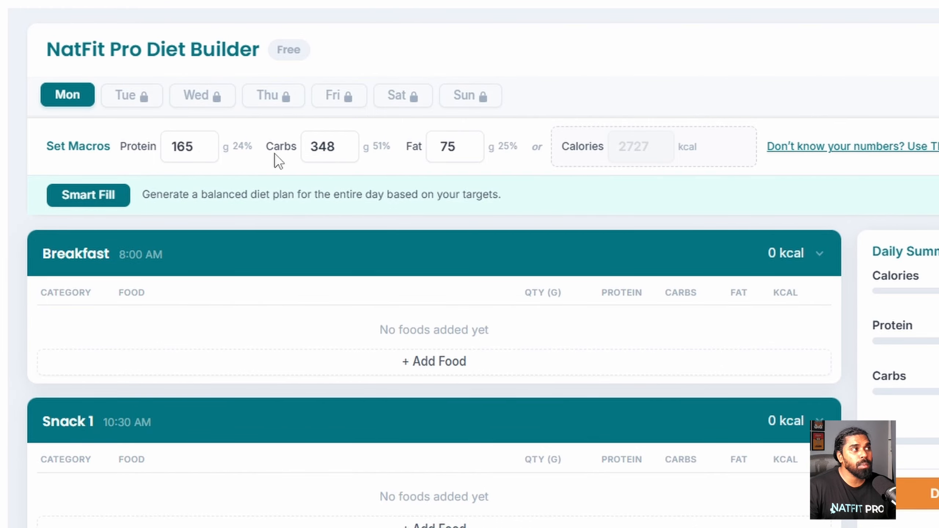
# - Set protein to 175 g and carbs to 330 g, giving 2695 kcal
pyautogui.doubleClick(184, 146)
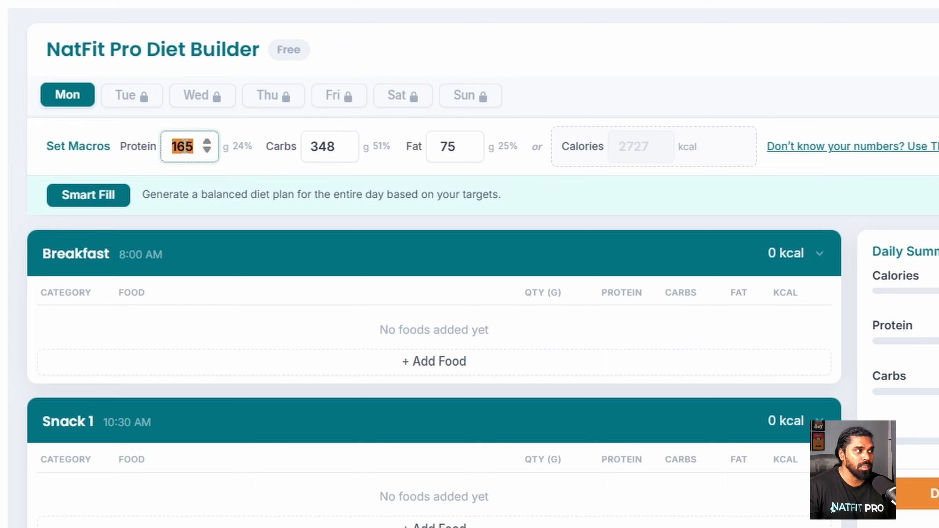
pyautogui.write('175')
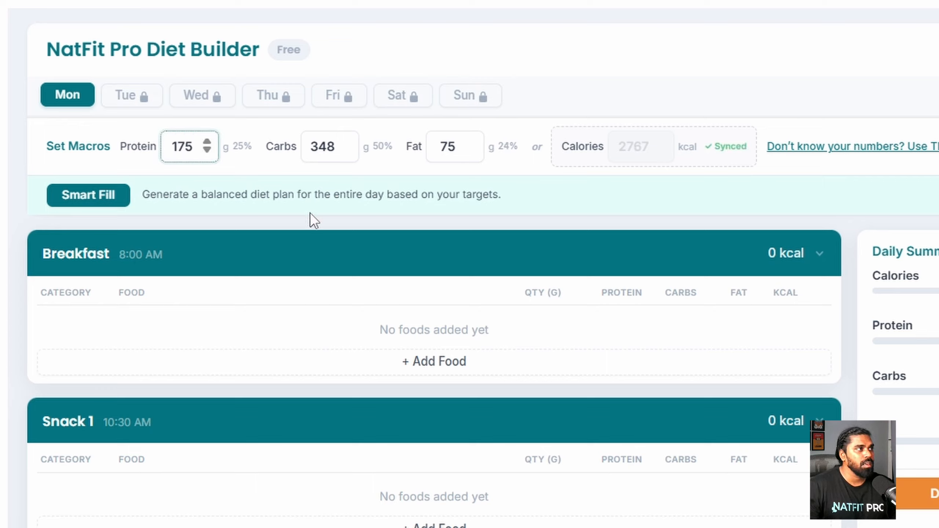
pyautogui.doubleClick(327, 148)
pyautogui.press('BackSpace')
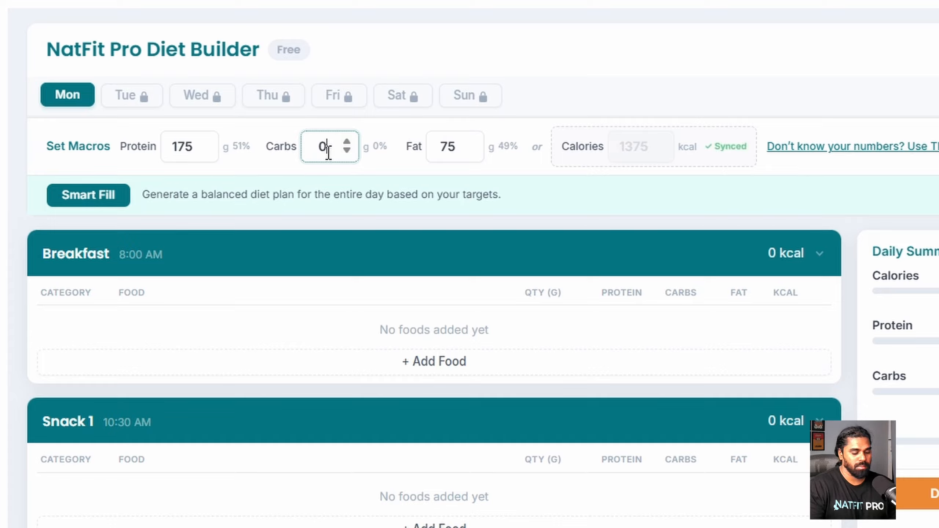
pyautogui.write('330')
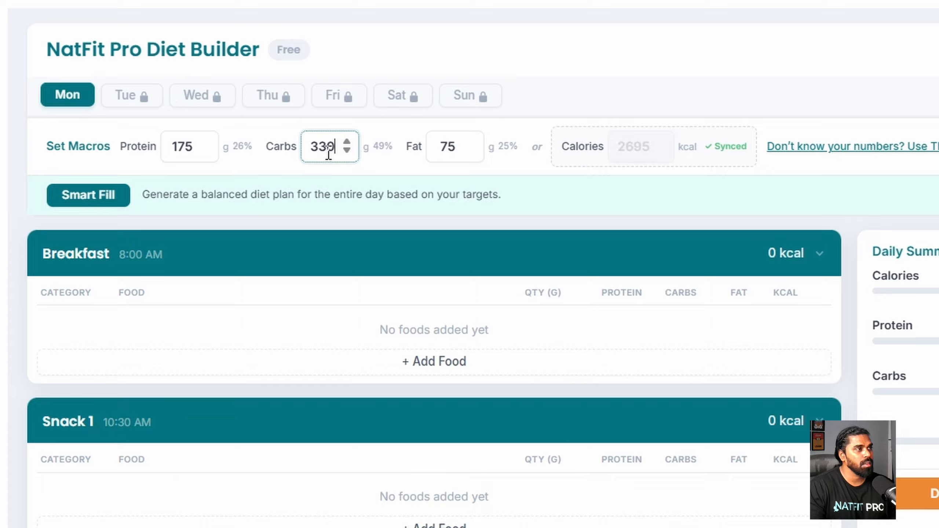
pyautogui.click(359, 171)
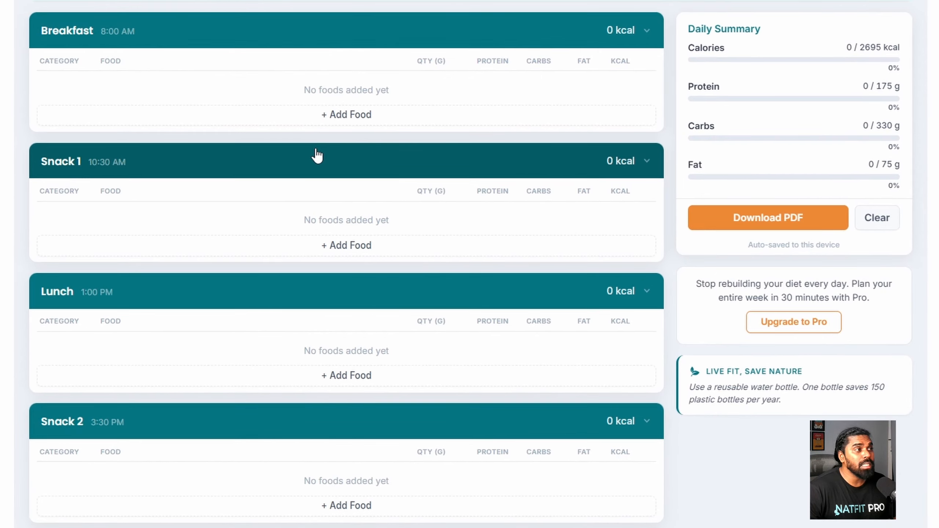
# - Add a food row under Breakfast with its category set to Protein
pyautogui.click(304, 123)
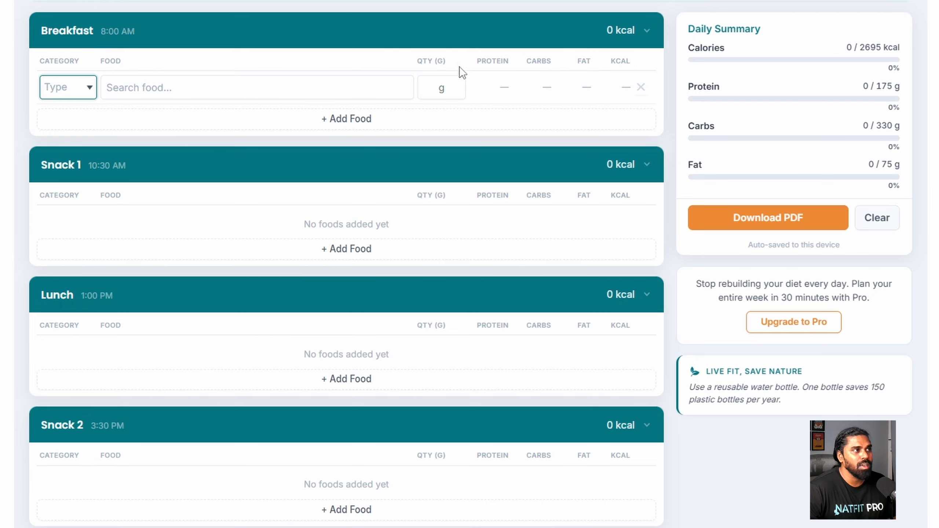
pyautogui.click(86, 89)
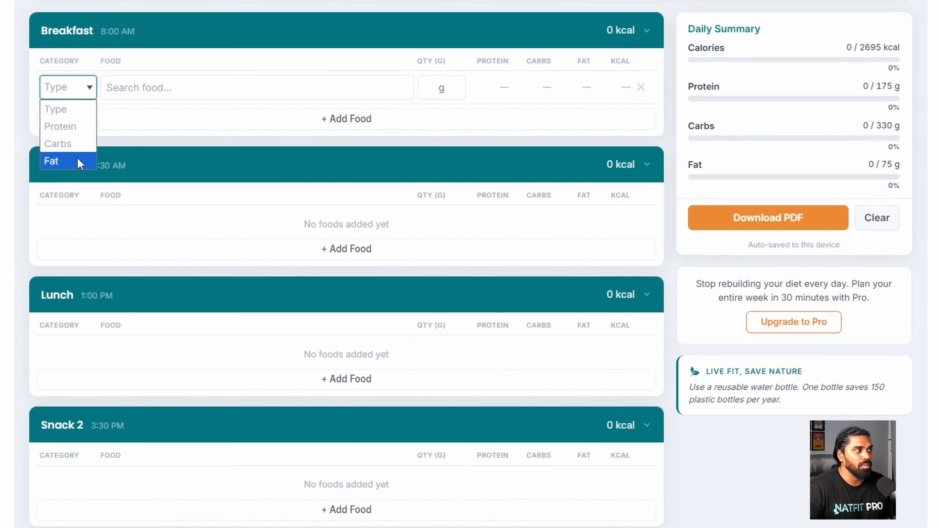
pyautogui.click(75, 127)
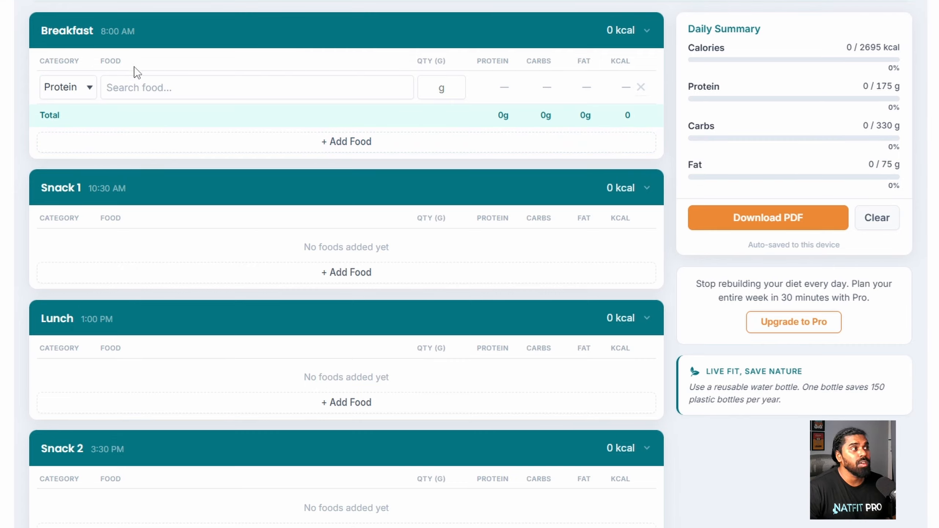
# - Browse the dropdown list of protein foods for that row
pyautogui.click(124, 87)
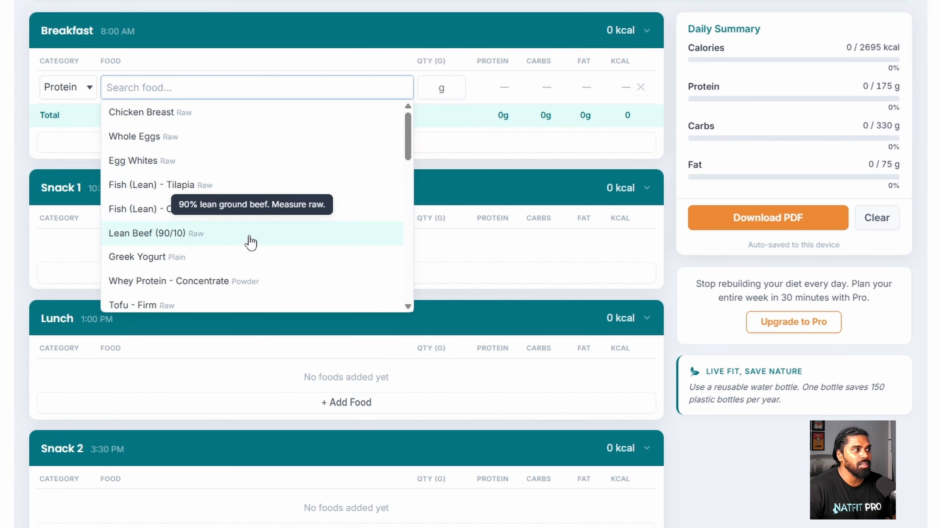
pyautogui.scroll(-3, 273, 276)
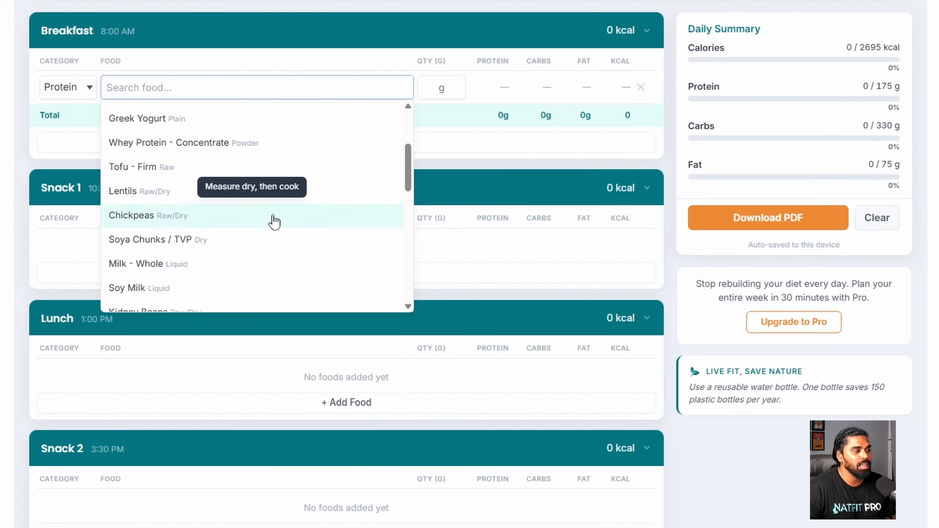
pyautogui.scroll(-1, 273, 221)
pyautogui.scroll(-2, 273, 204)
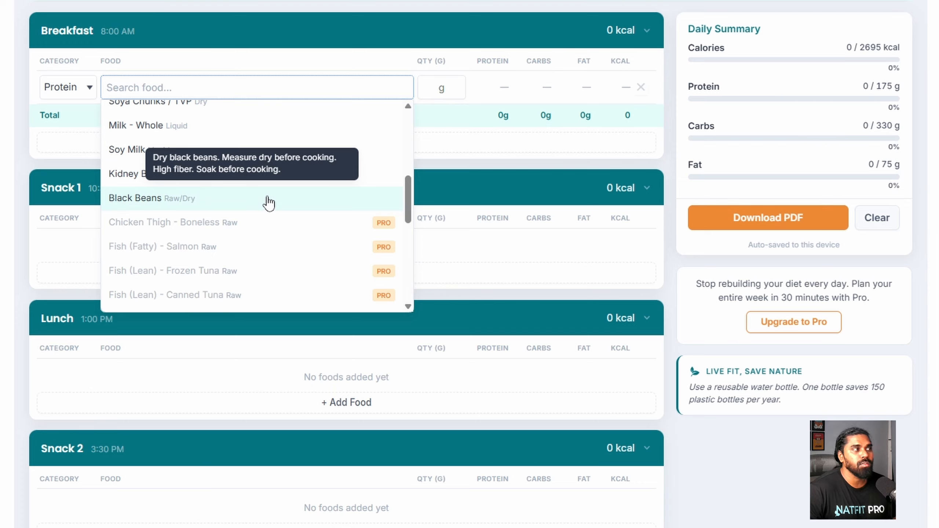
pyautogui.scroll(8, 269, 204)
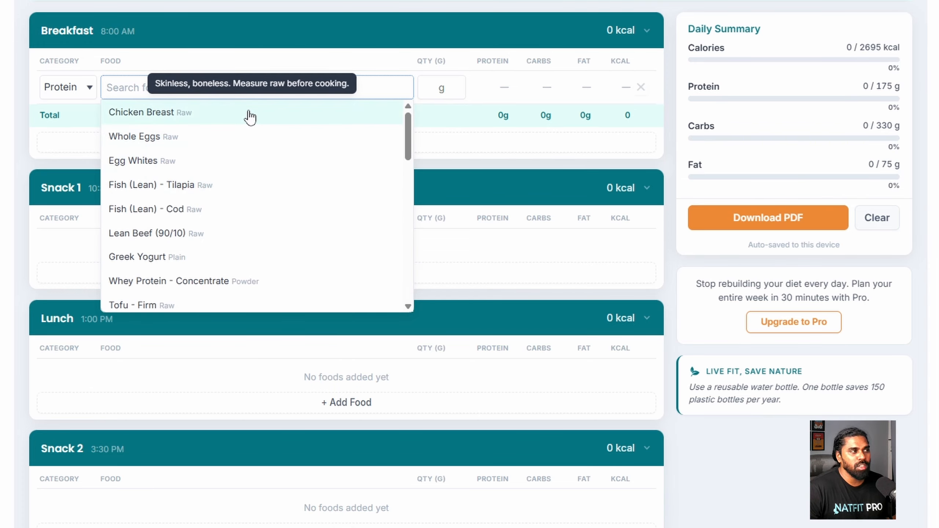
pyautogui.scroll(-10, 252, 191)
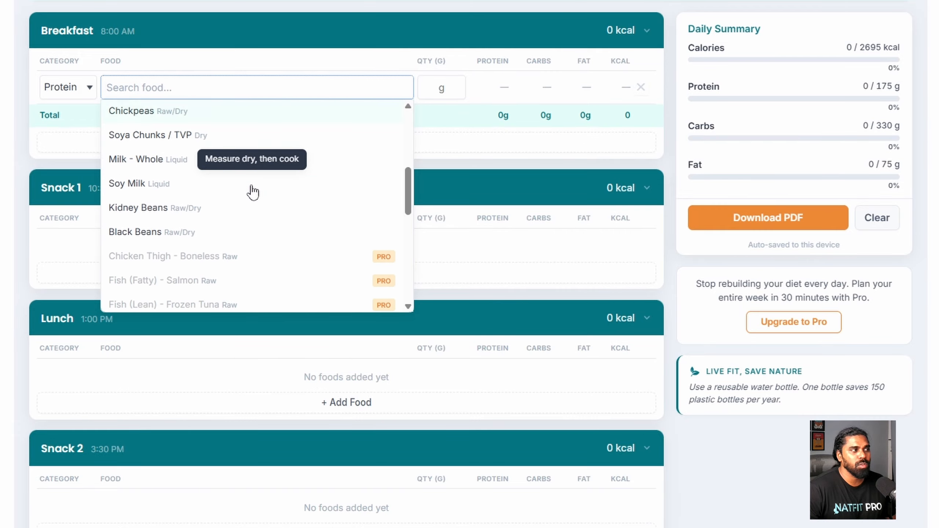
pyautogui.scroll(4, 227, 207)
pyautogui.scroll(-2, 227, 207)
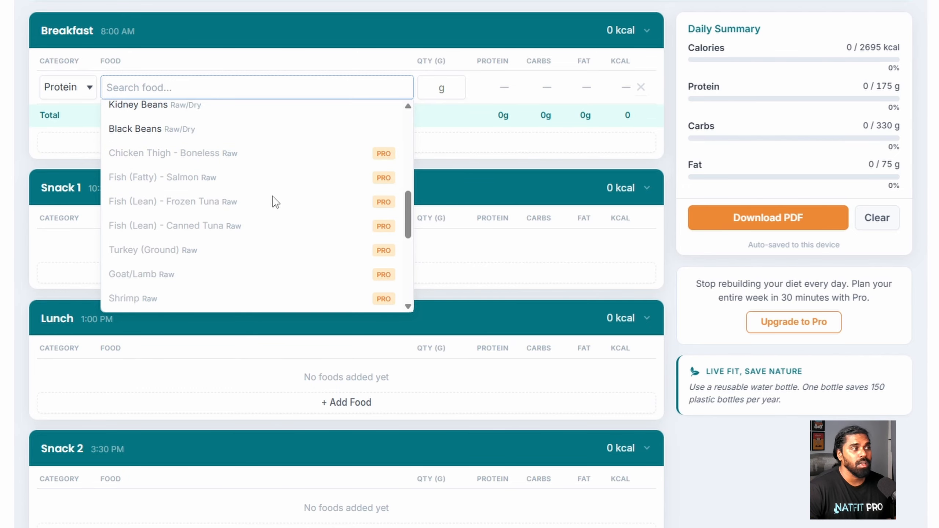
pyautogui.scroll(8, 268, 152)
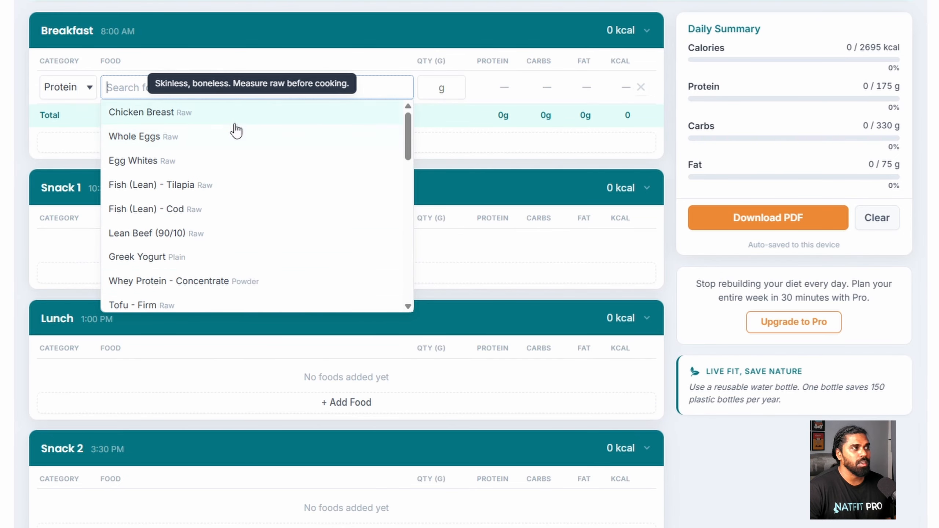
# - Add 100 g Whole Eggs (Raw) and 60 g Oats (Raw/Dry) to Breakfast, totalling 372 kcal
pyautogui.click(206, 137)
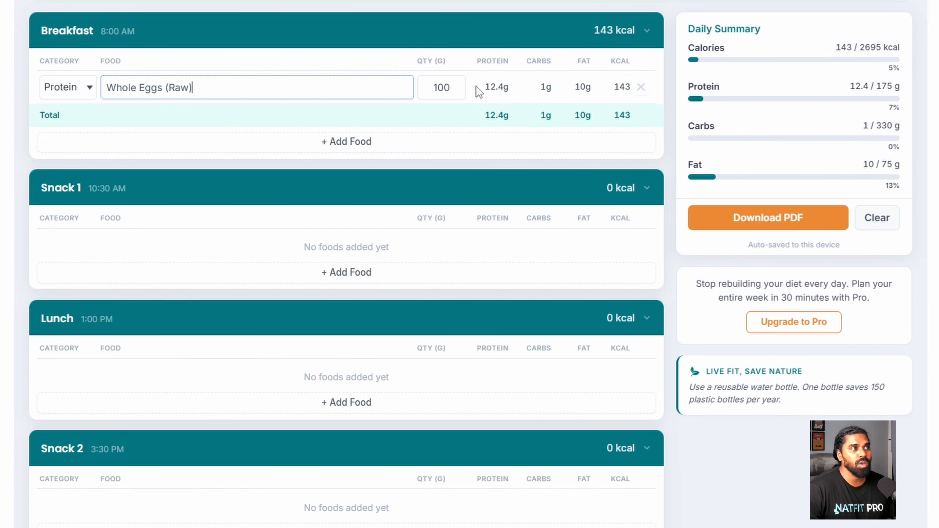
pyautogui.moveTo(484, 88); pyautogui.dragTo(632, 89)
pyautogui.click(358, 148)
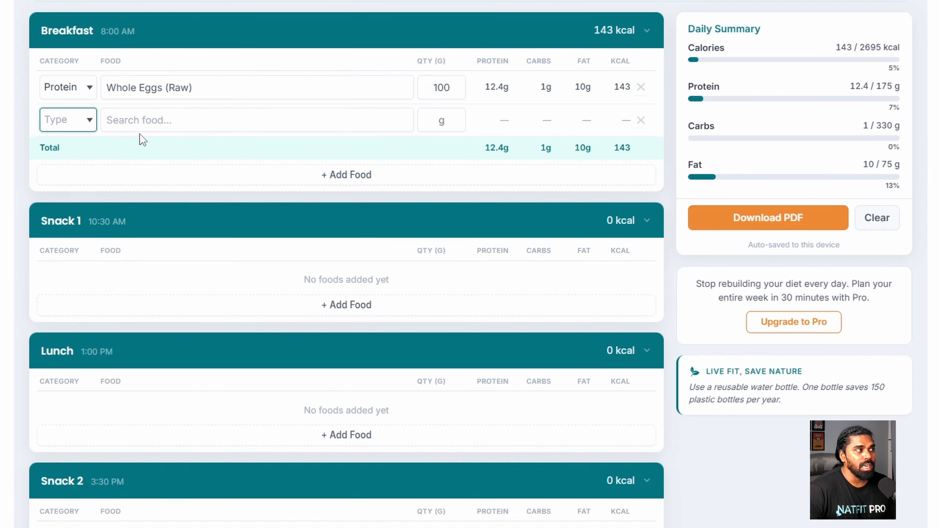
pyautogui.click(88, 130)
pyautogui.click(70, 171)
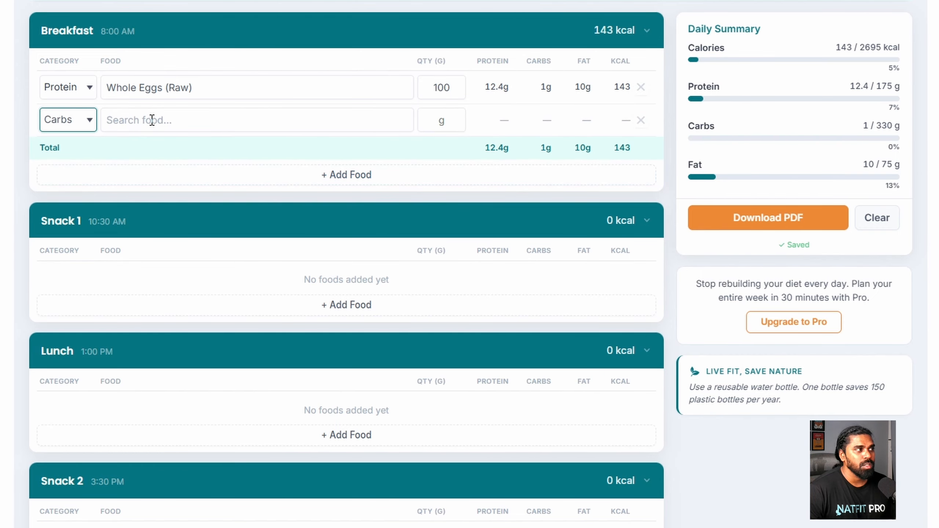
pyautogui.click(152, 120)
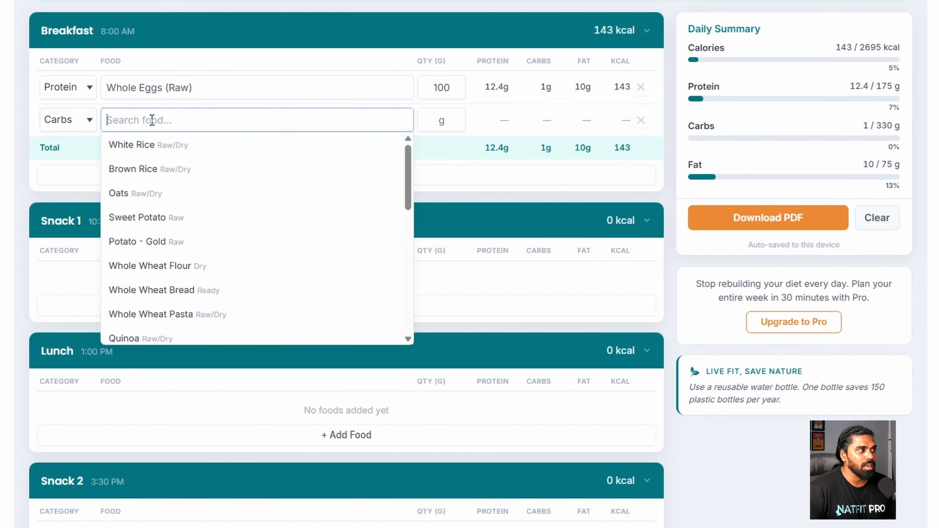
pyautogui.click(148, 193)
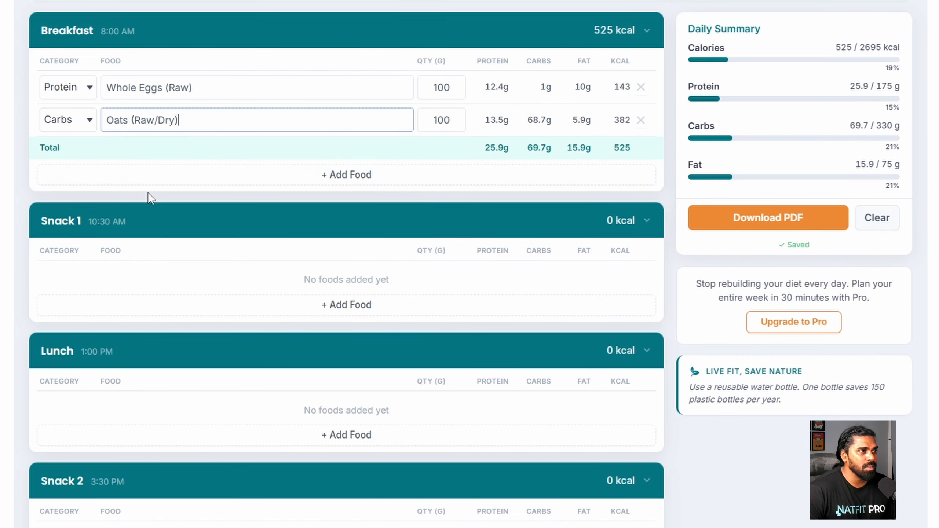
pyautogui.doubleClick(440, 124)
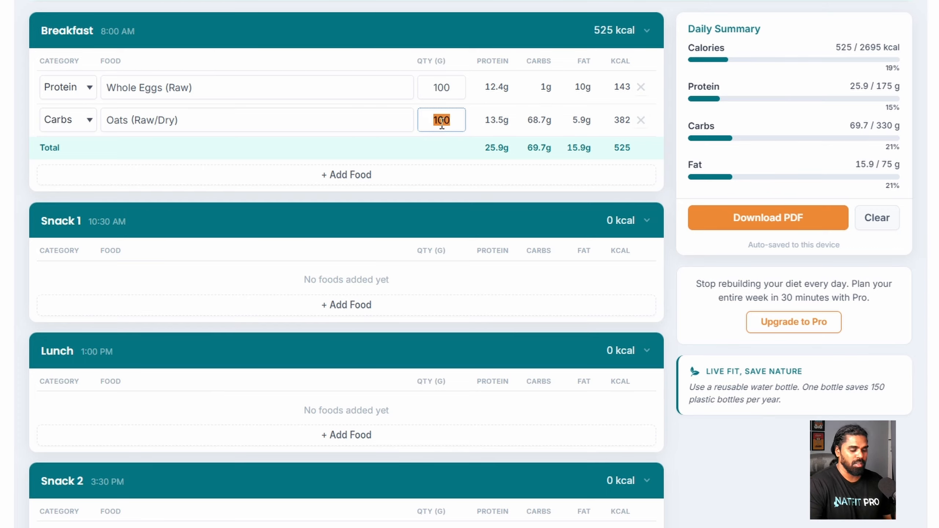
pyautogui.write('50')
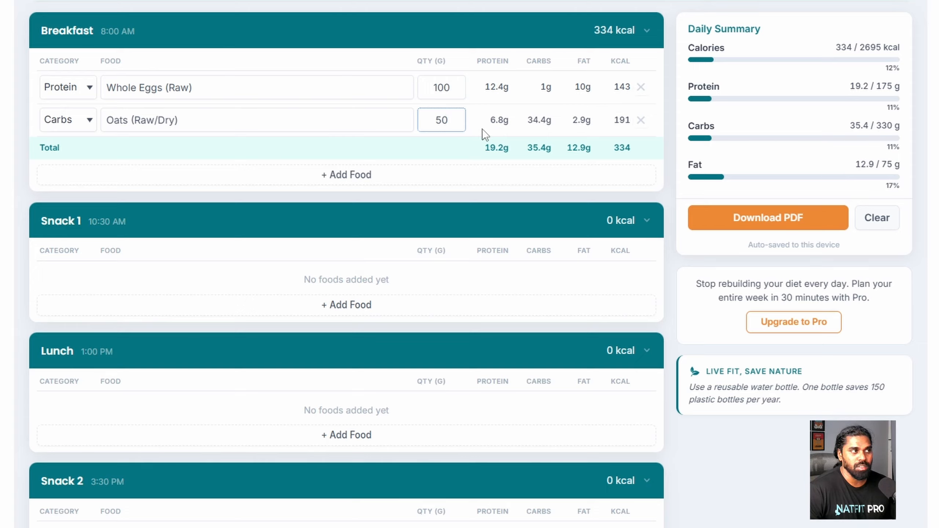
pyautogui.click(457, 138)
pyautogui.doubleClick(448, 127)
pyautogui.write('60')
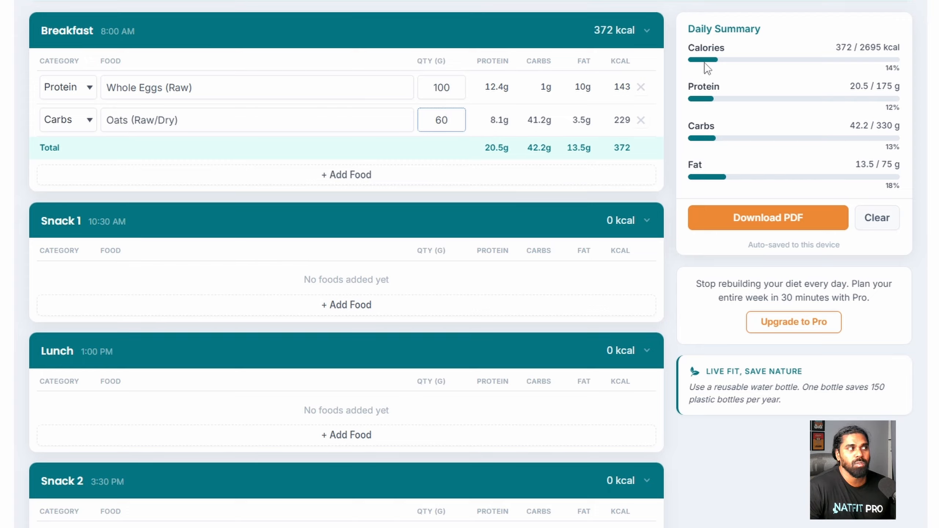
# - Add Walnuts as a third Fat row in Breakfast
pyautogui.click(301, 187)
pyautogui.click(84, 162)
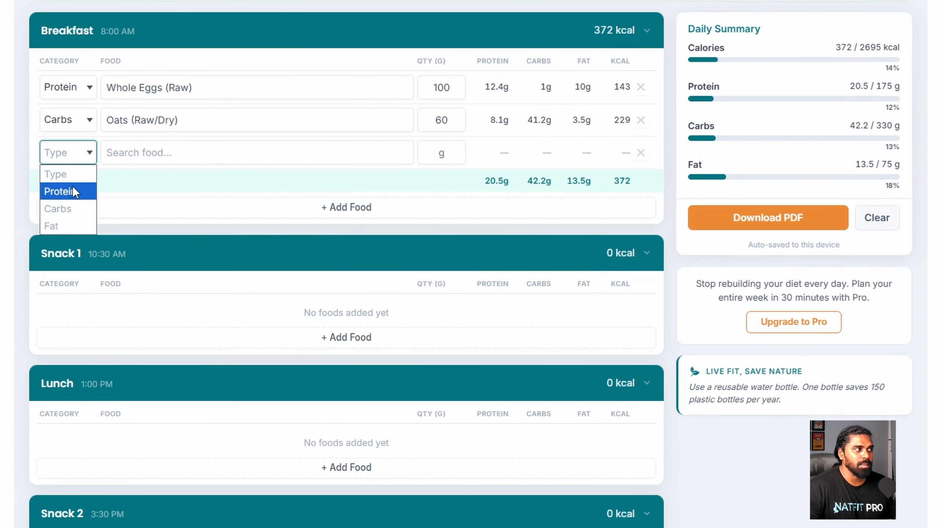
pyautogui.click(60, 224)
pyautogui.click(147, 153)
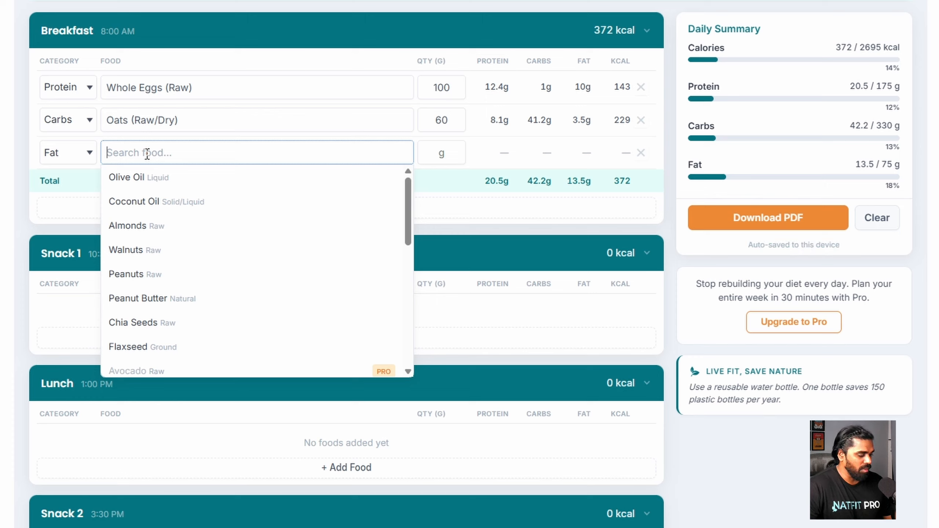
pyautogui.write('wa')
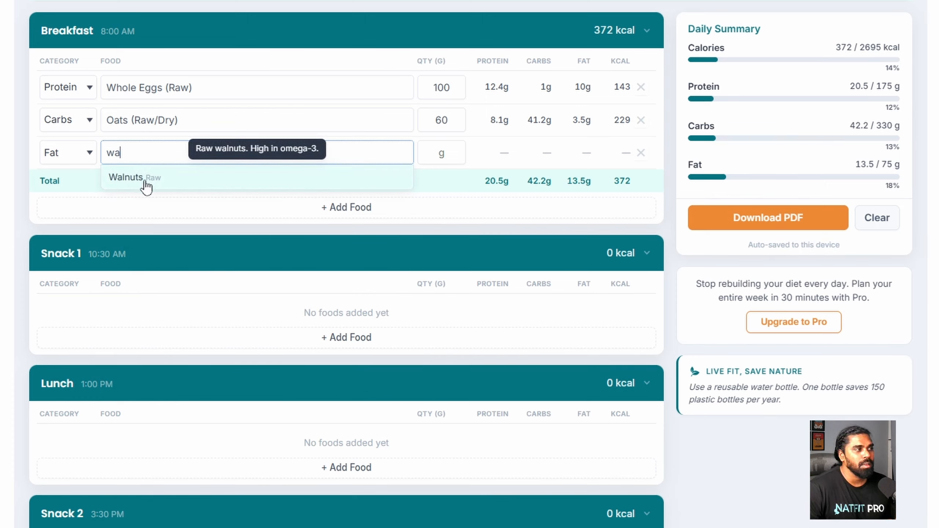
pyautogui.click(170, 186)
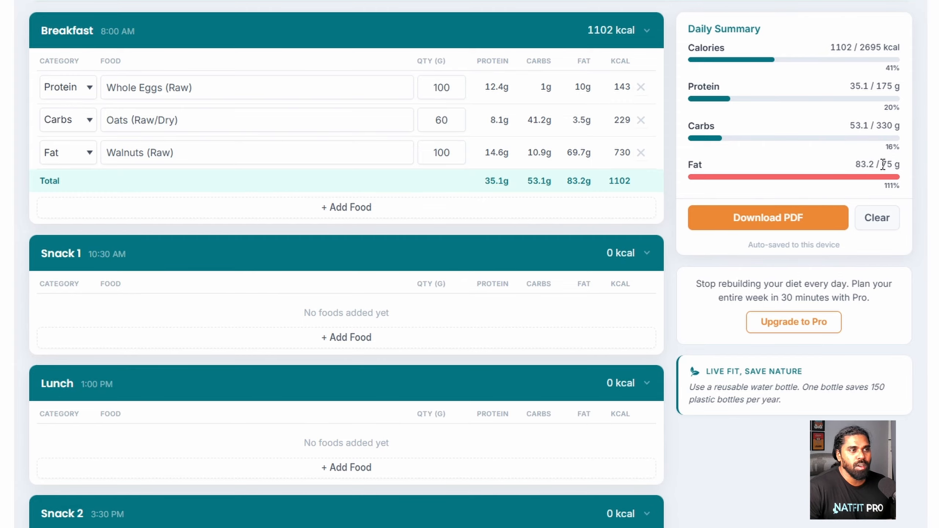
# - Cut the walnuts from 100 g to 15 g, bringing daily fat to 24 of 75 g
pyautogui.moveTo(882, 164); pyautogui.dragTo(900, 164)
pyautogui.click(819, 172)
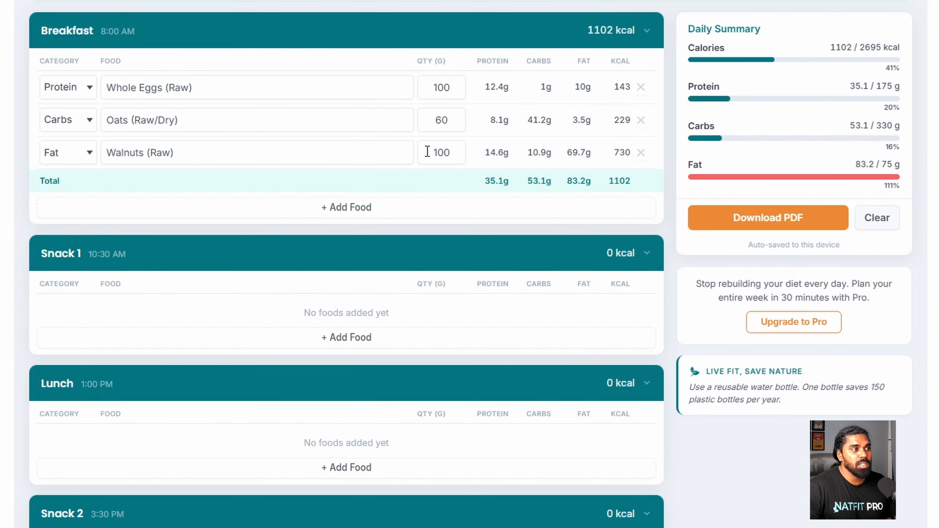
pyautogui.doubleClick(446, 153)
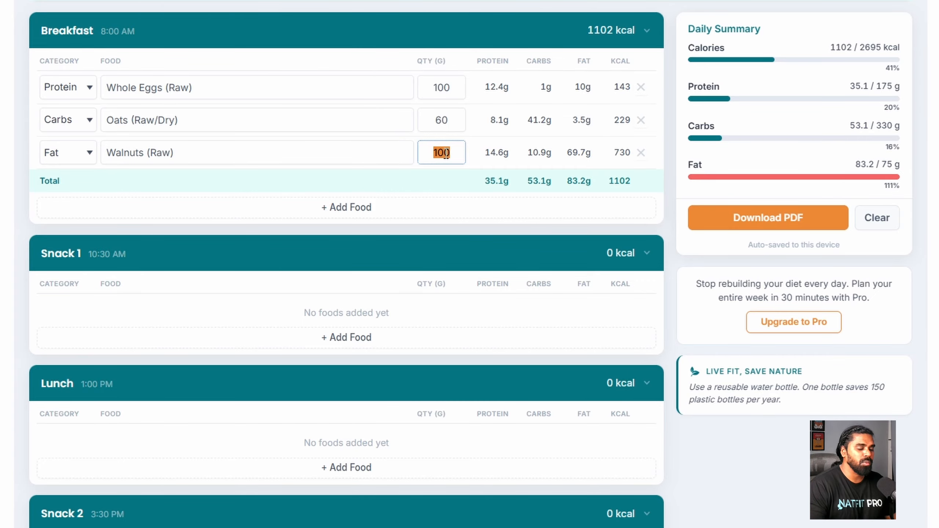
pyautogui.write('15')
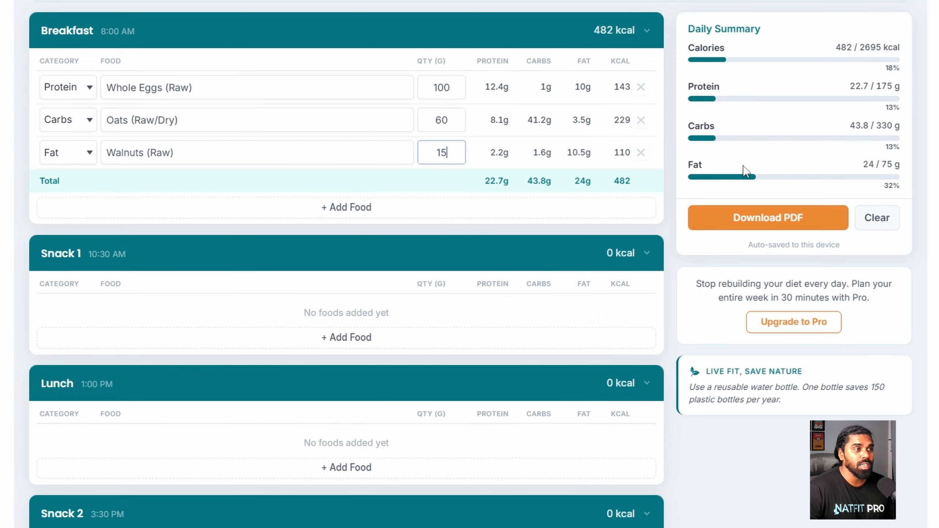
pyautogui.moveTo(861, 164); pyautogui.dragTo(901, 164)
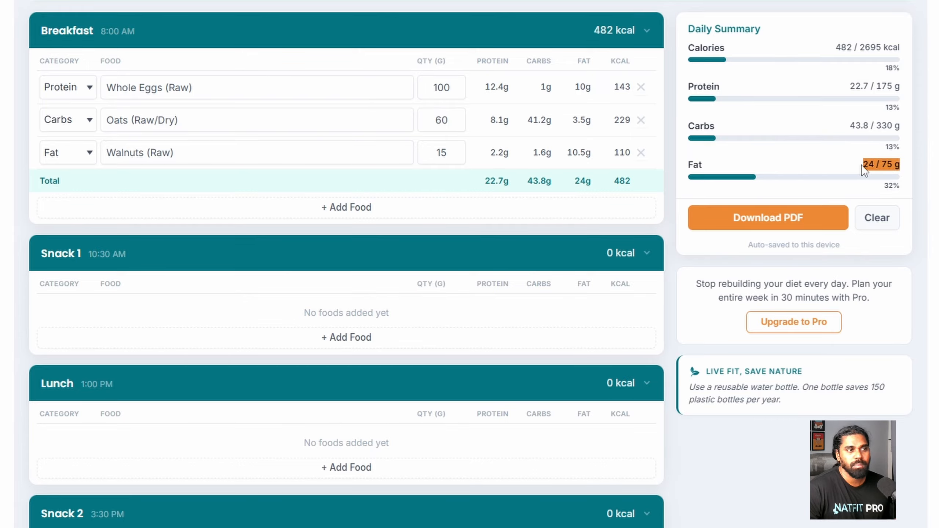
# - Check the Whole Eggs' 10 g fat and remove the walnuts from Breakfast
pyautogui.click(849, 164)
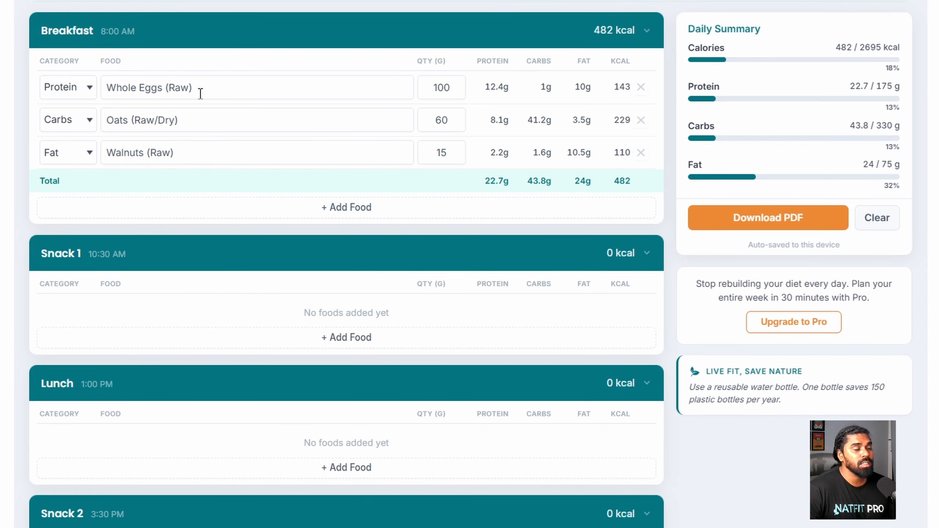
pyautogui.doubleClick(585, 88)
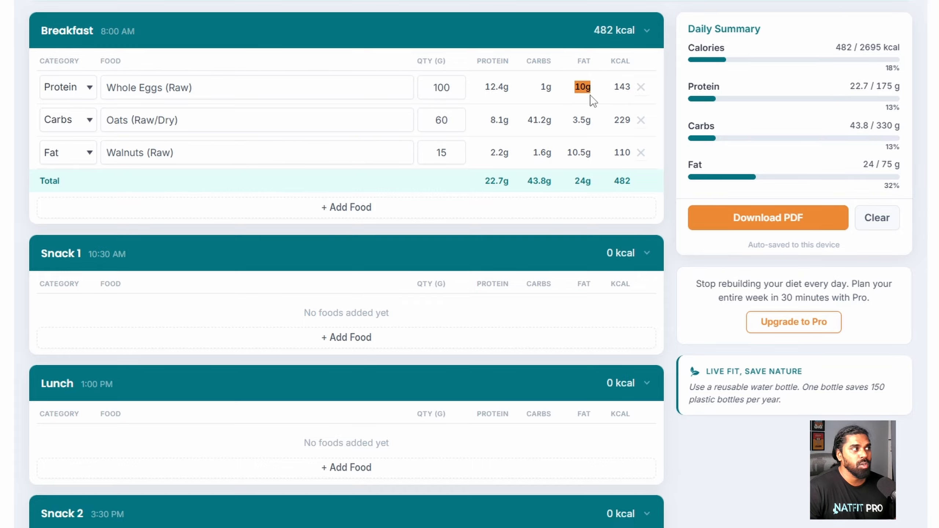
pyautogui.click(640, 153)
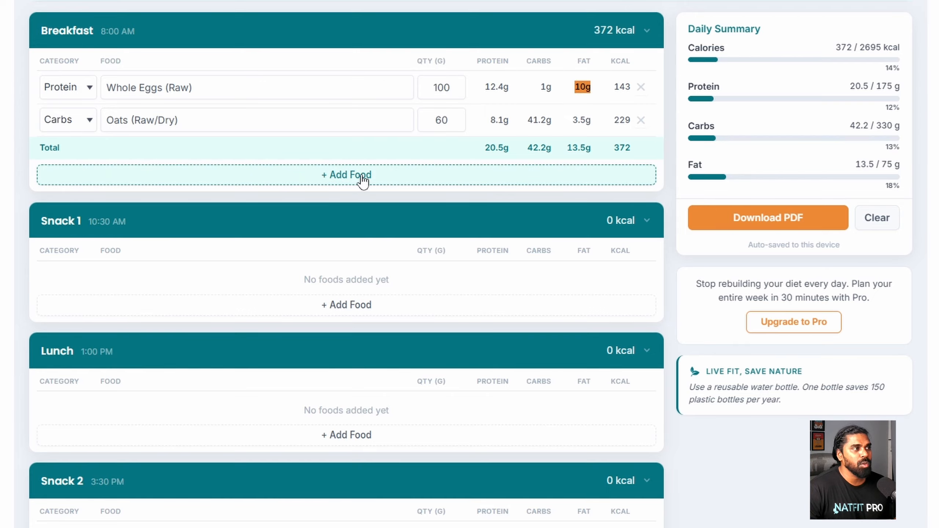
# - Add 100 g Sweet Potato (Raw) as a Carbs item, making Breakfast 451 kcal
pyautogui.click(361, 174)
pyautogui.click(74, 152)
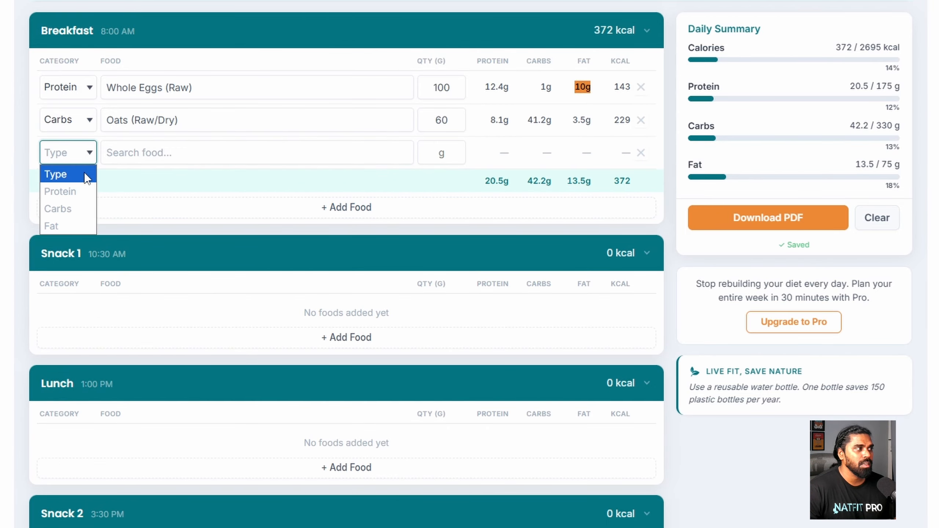
pyautogui.click(73, 206)
pyautogui.click(152, 151)
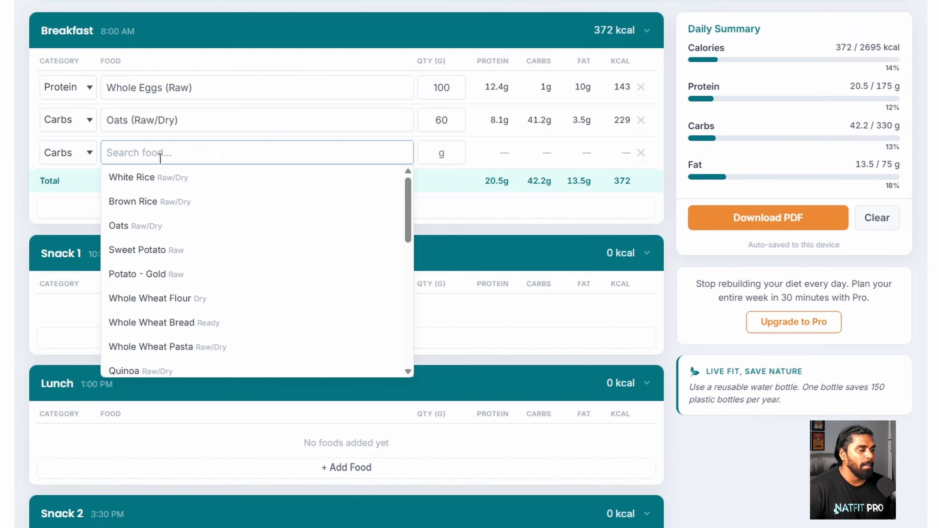
pyautogui.click(178, 250)
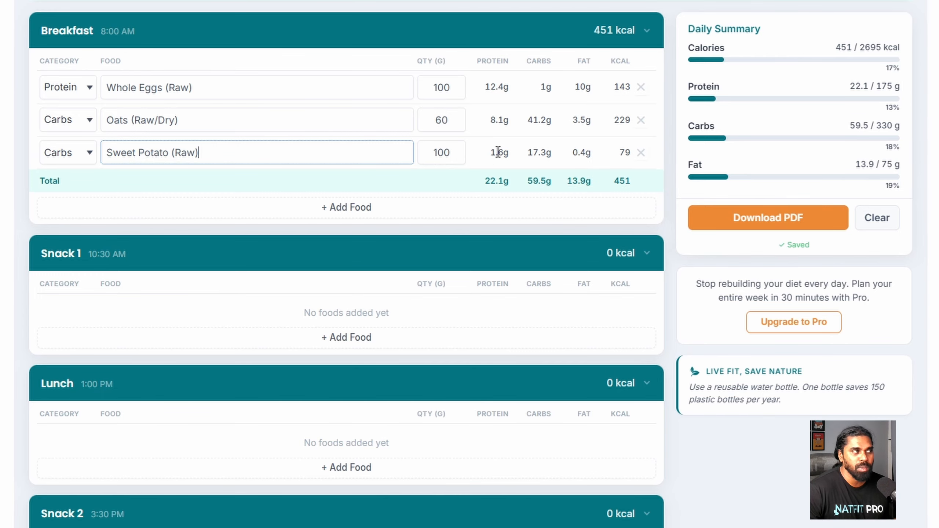
pyautogui.click(250, 199)
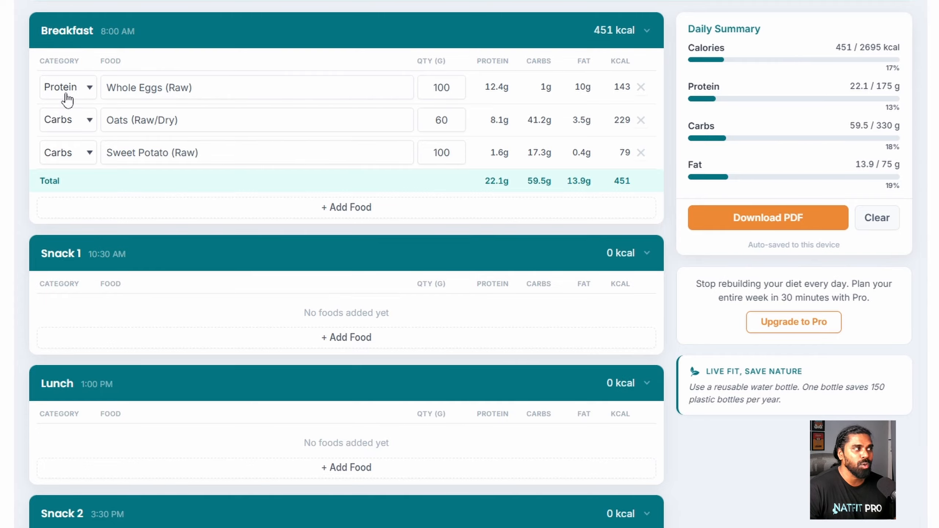
# - Collapse Snack 1 and add 300 g Chicken Breast (Raw) as Lunch's protein
pyautogui.scroll(-2, 305, 134)
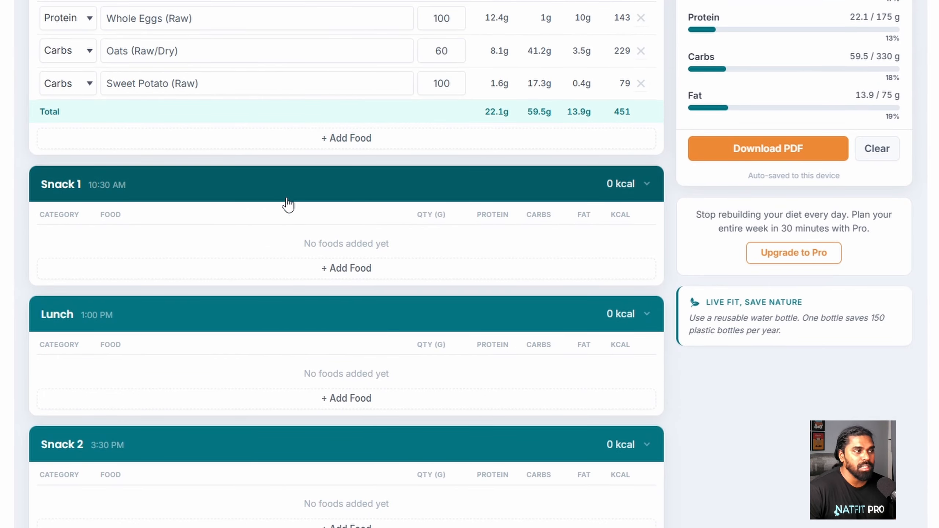
pyautogui.click(646, 184)
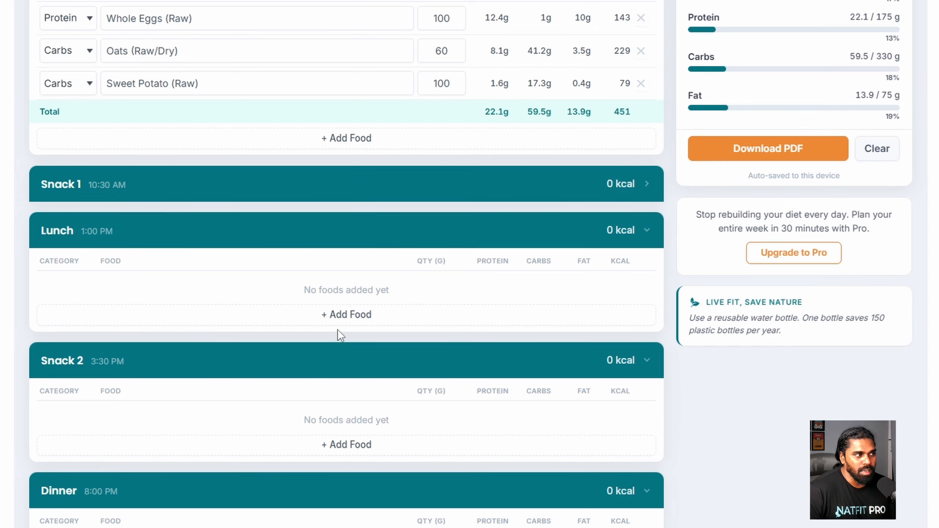
pyautogui.click(345, 319)
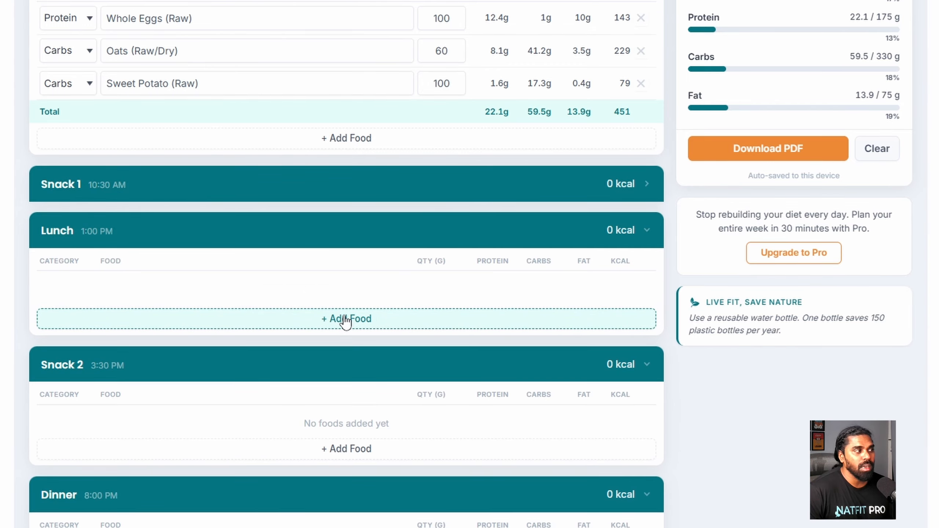
pyautogui.click(83, 288)
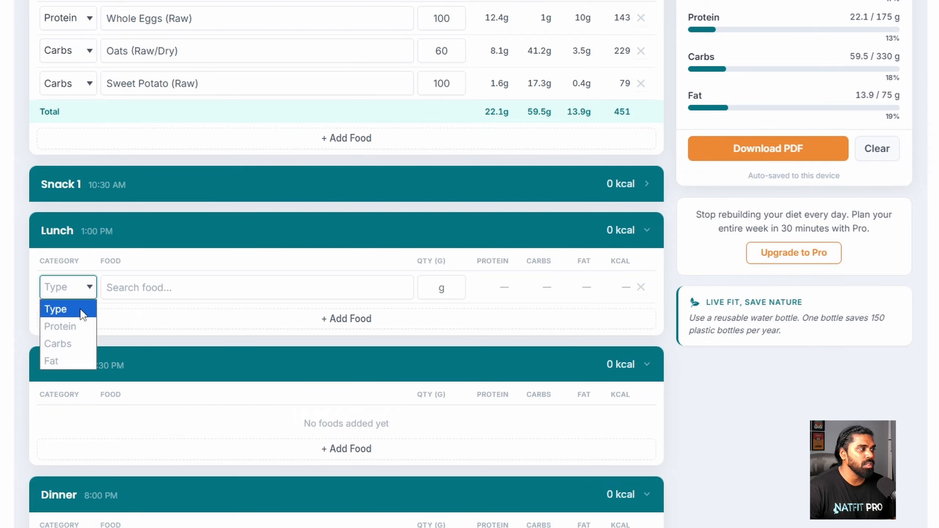
pyautogui.click(75, 322)
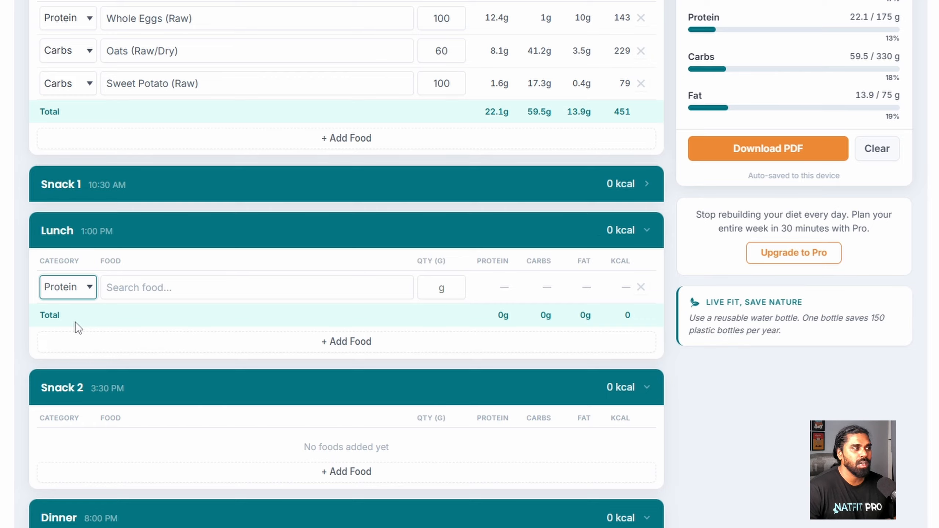
pyautogui.click(144, 290)
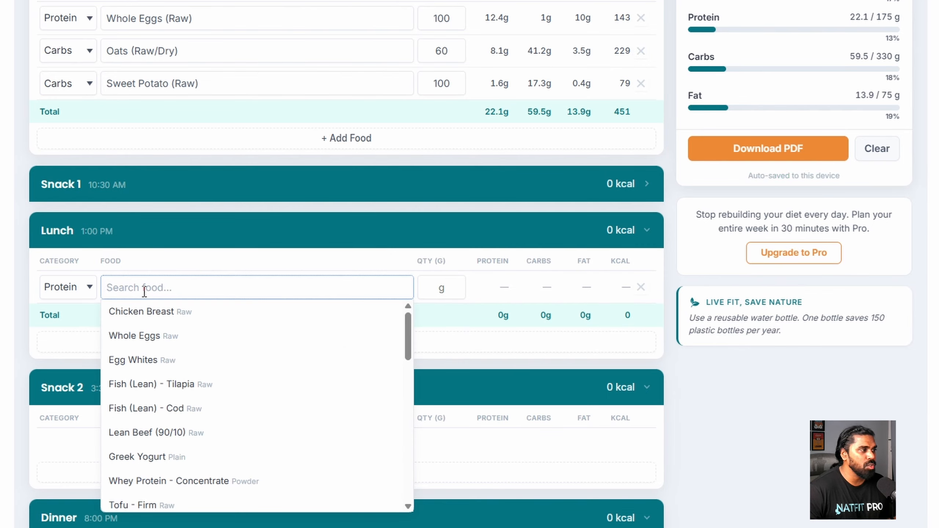
pyautogui.click(153, 310)
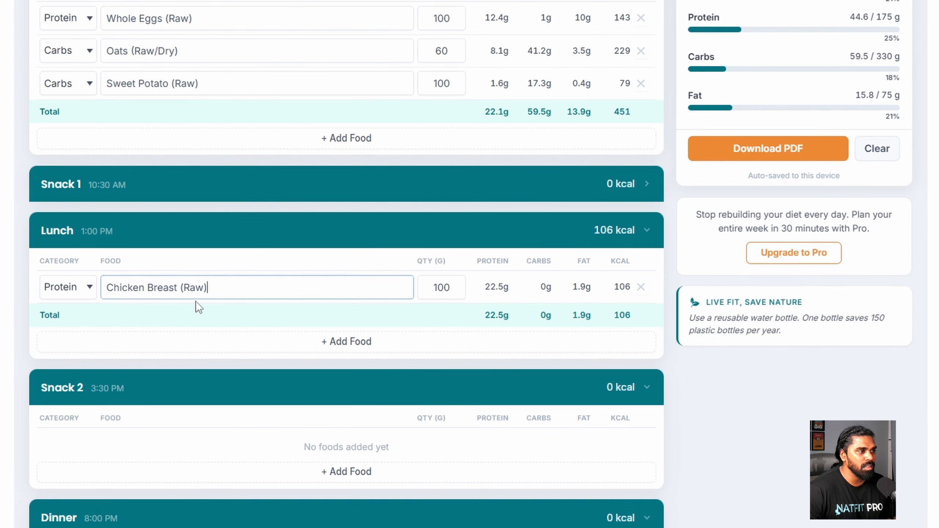
pyautogui.doubleClick(440, 287)
pyautogui.write('300')
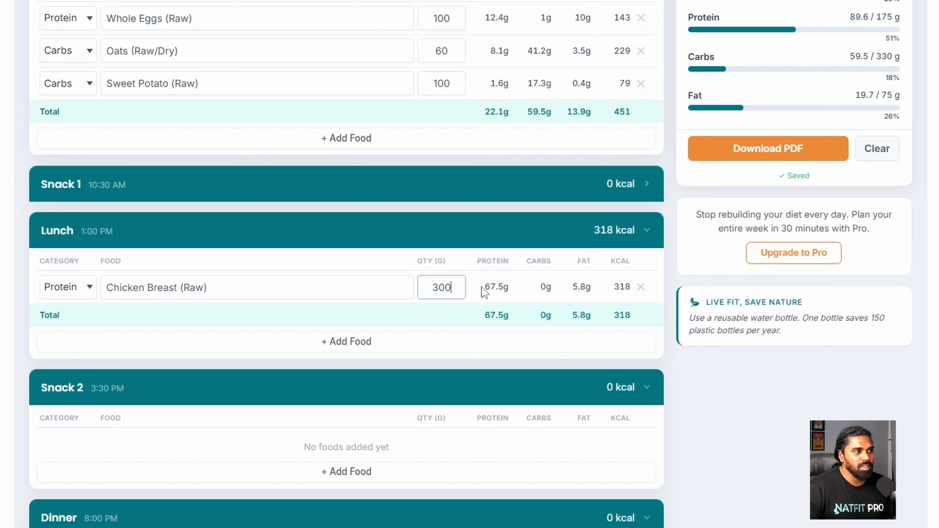
# - Compare the chicken's 67.5 g protein with the 175 g daily protein target
pyautogui.moveTo(482, 286); pyautogui.dragTo(508, 283)
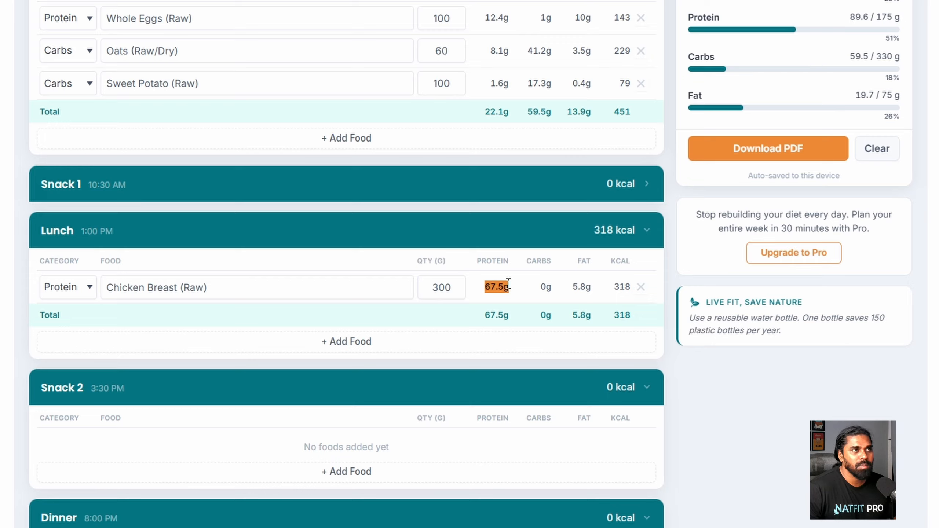
pyautogui.click(508, 284)
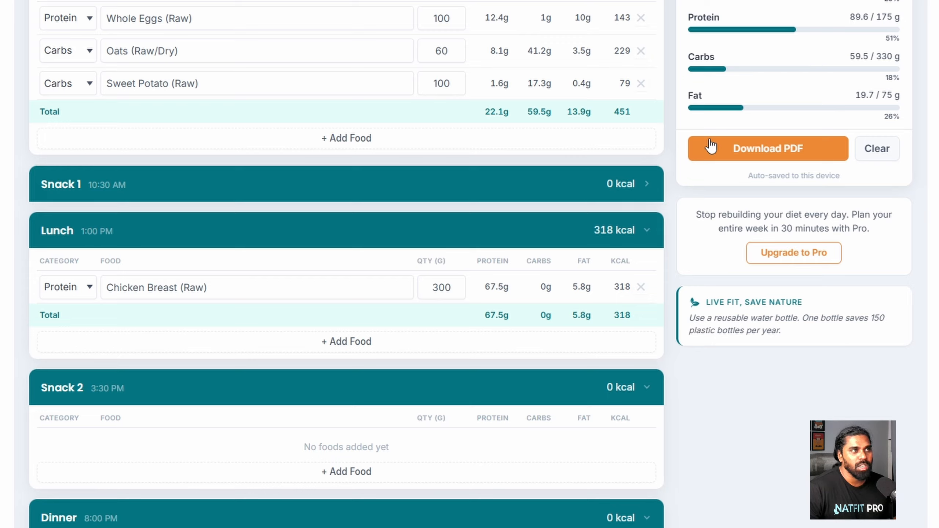
pyautogui.moveTo(852, 16); pyautogui.dragTo(900, 15)
pyautogui.click(865, 14)
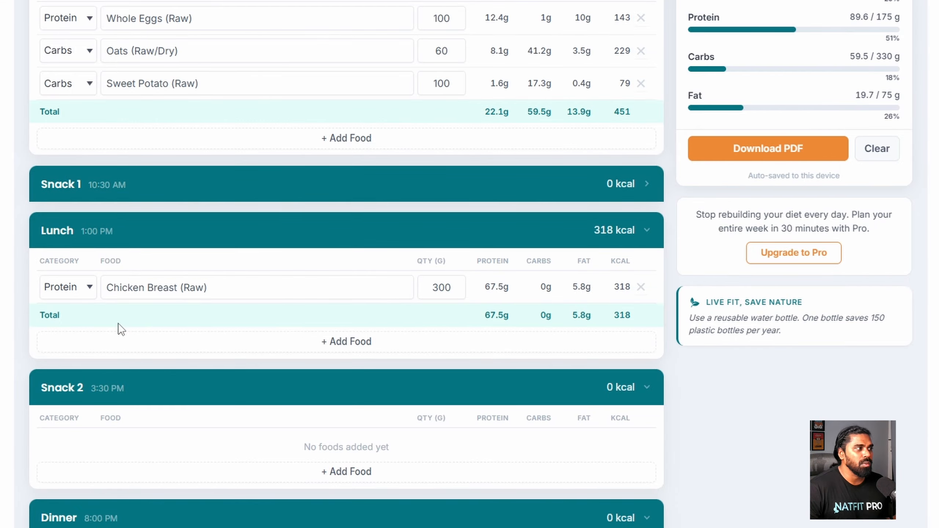
# - Add 100 g White Rice as a Carbs item to Lunch
pyautogui.click(203, 340)
pyautogui.click(76, 320)
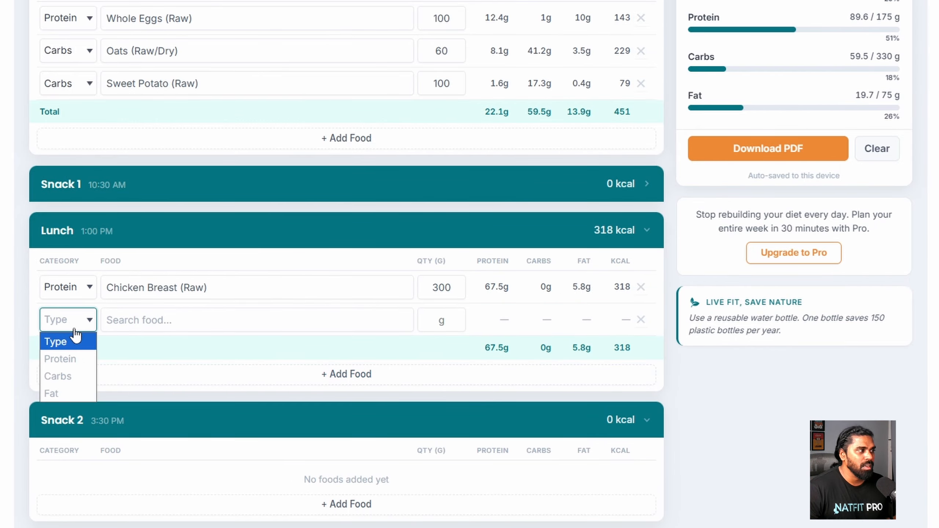
pyautogui.click(66, 373)
pyautogui.click(151, 313)
pyautogui.click(161, 341)
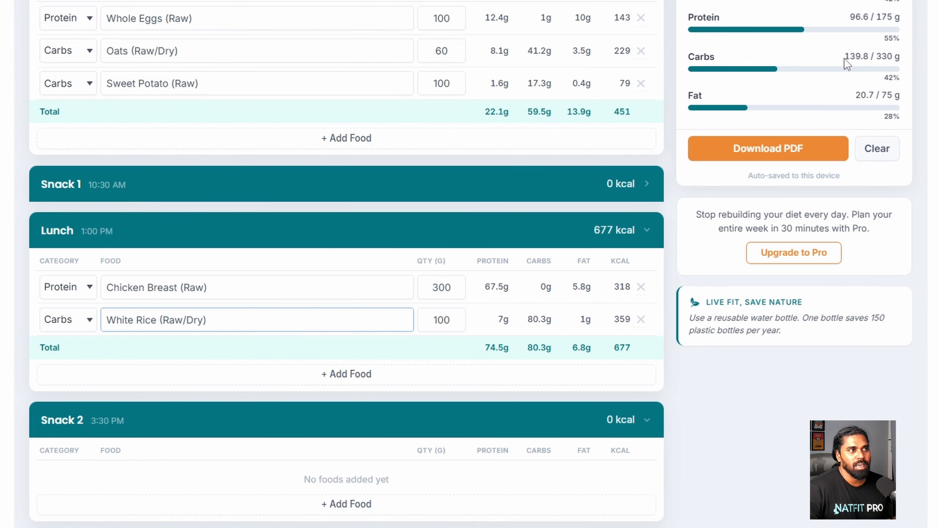
# - Add Olive Oil as a Fat item to Lunch and select its quantity
pyautogui.click(345, 381)
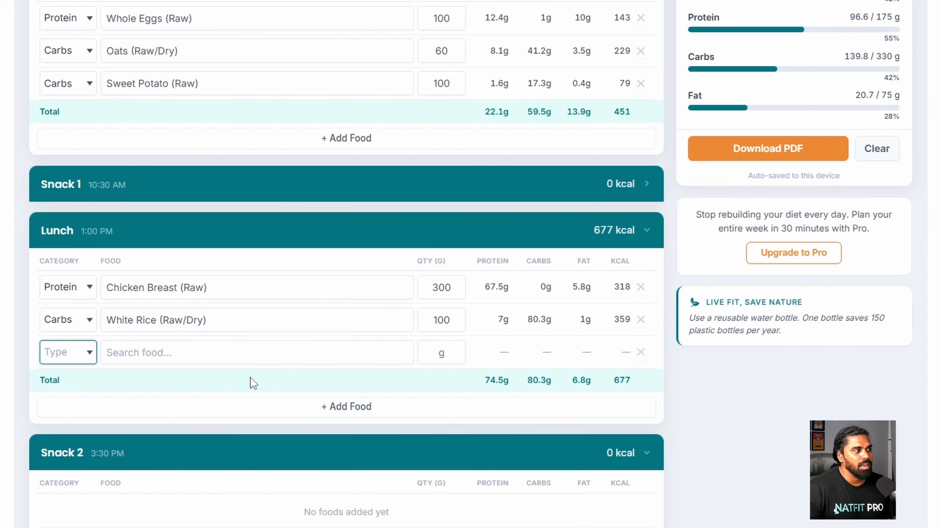
pyautogui.click(89, 361)
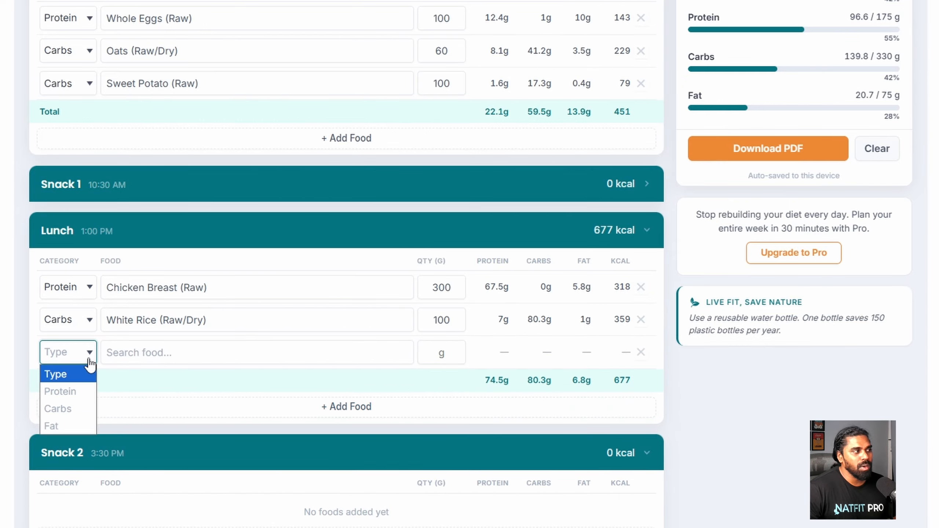
pyautogui.click(64, 425)
pyautogui.click(148, 352)
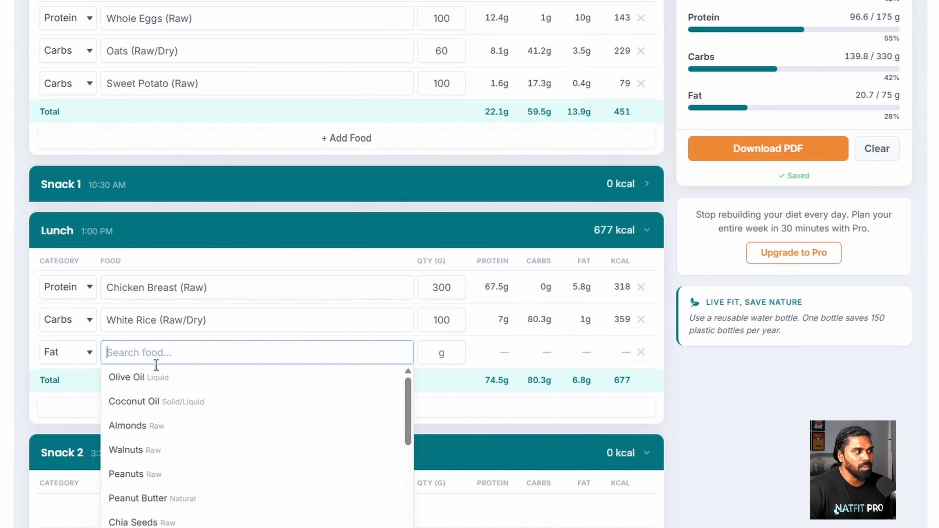
pyautogui.click(155, 383)
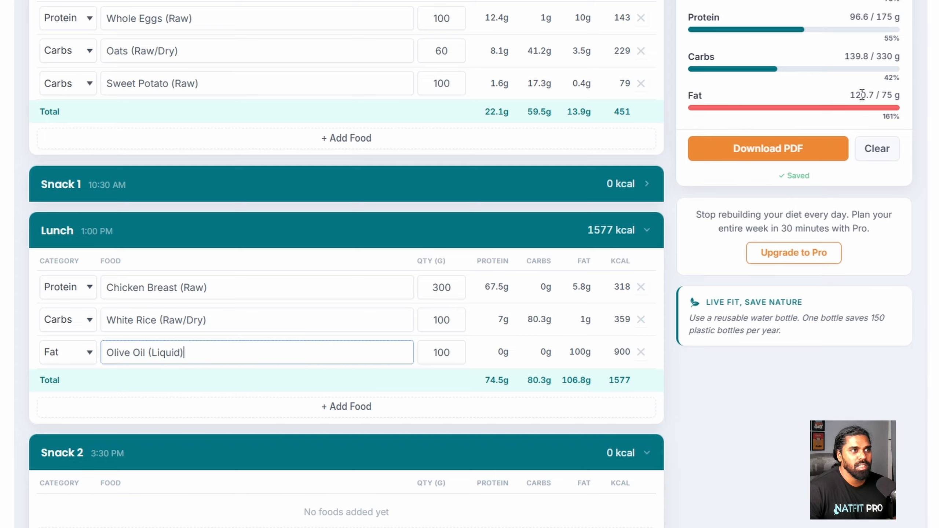
pyautogui.doubleClick(447, 354)
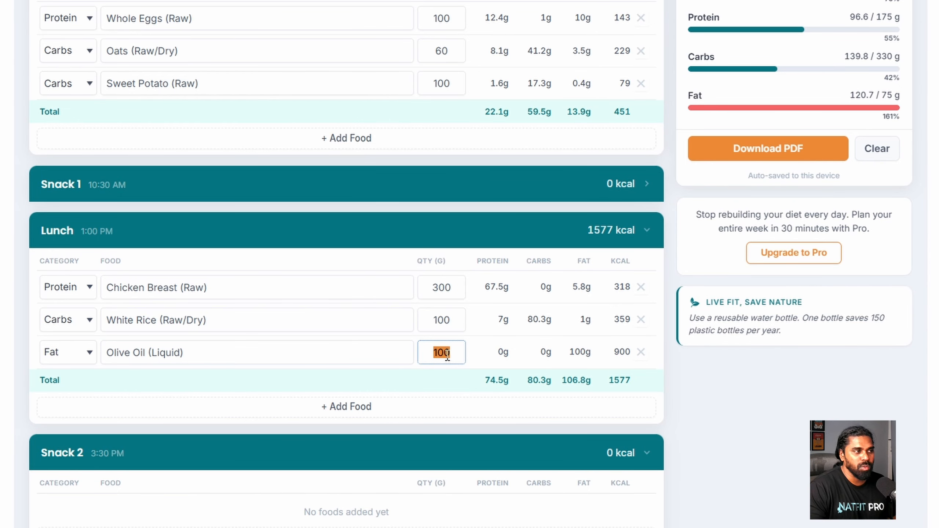
# - Set the olive oil to 20 g and add 200 g Banana - Ripe as a Lunch carb
pyautogui.write('20')
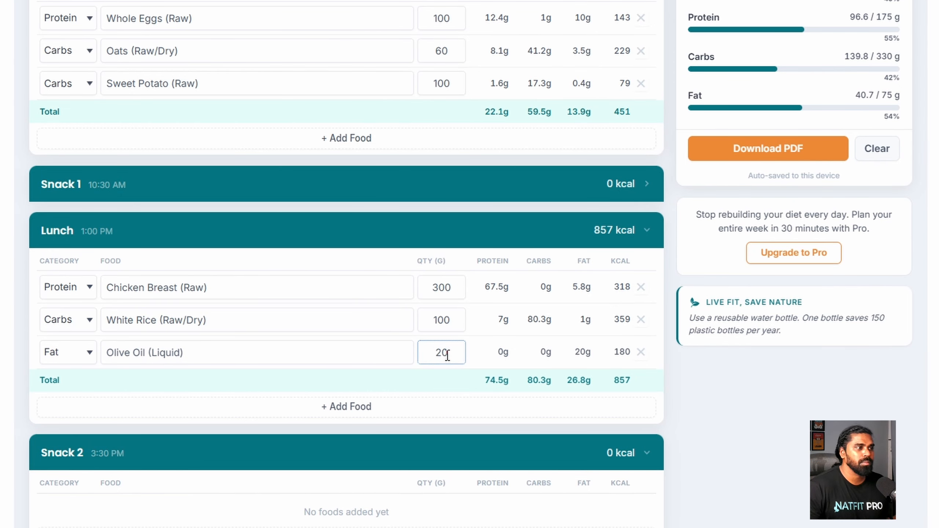
pyautogui.scroll(-3, 425, 351)
pyautogui.click(372, 352)
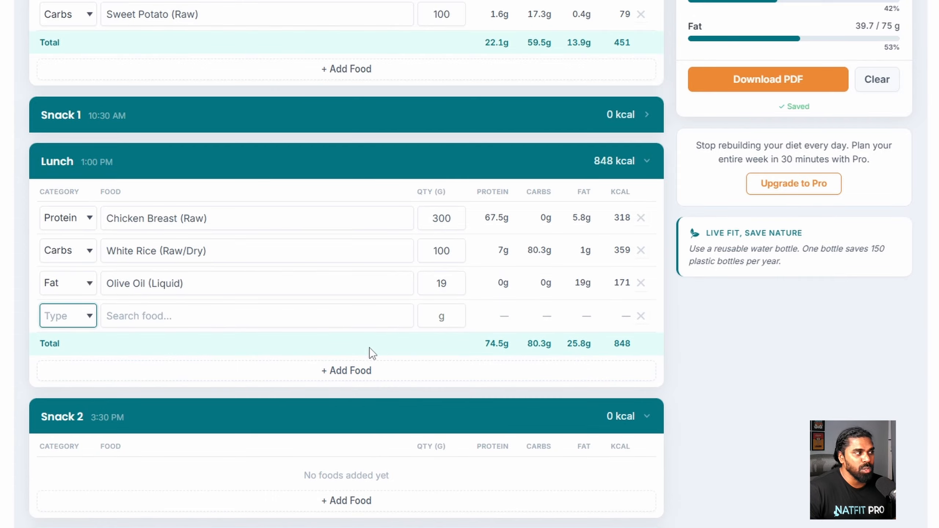
pyautogui.click(71, 320)
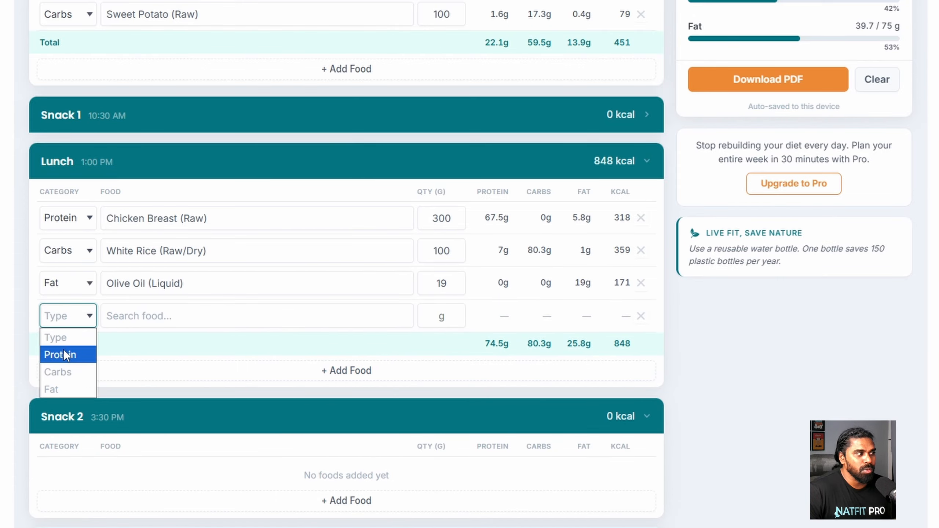
pyautogui.click(62, 371)
pyautogui.click(146, 318)
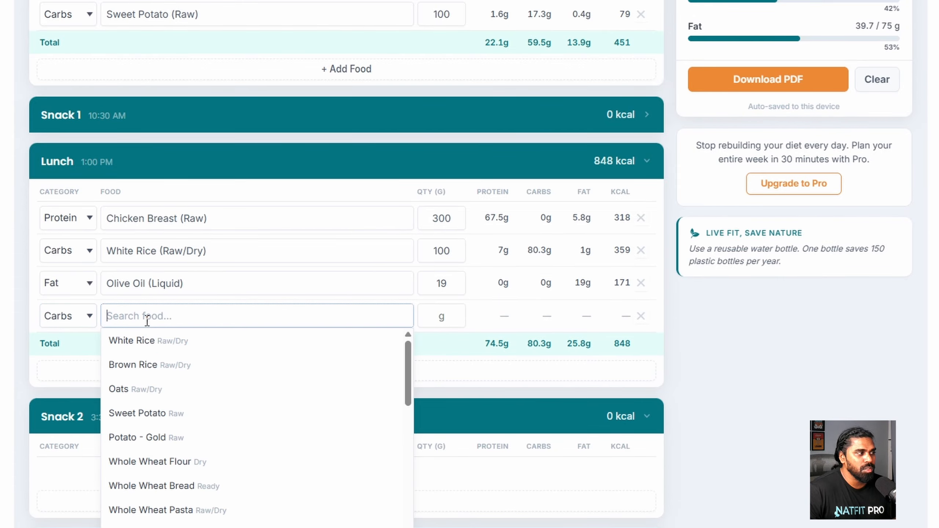
pyautogui.scroll(-4, 185, 439)
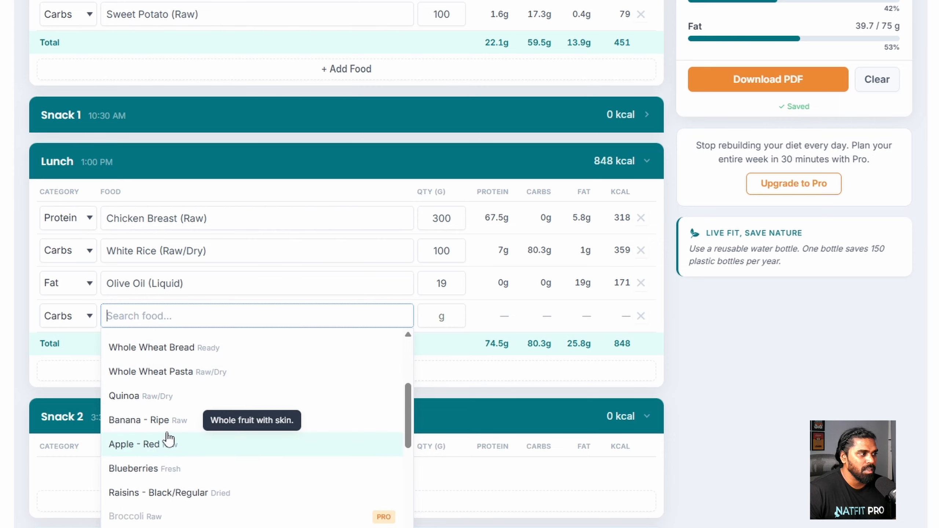
pyautogui.click(162, 424)
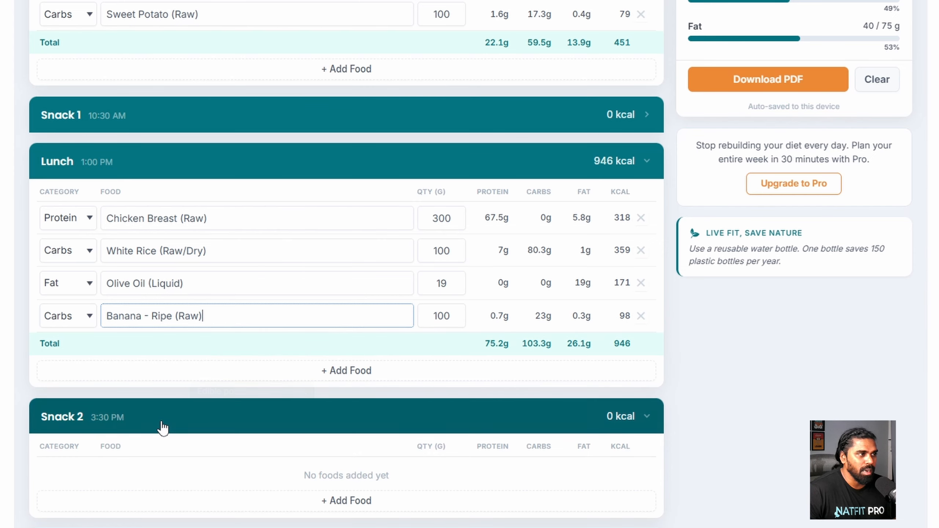
pyautogui.click(439, 309)
pyautogui.write('200')
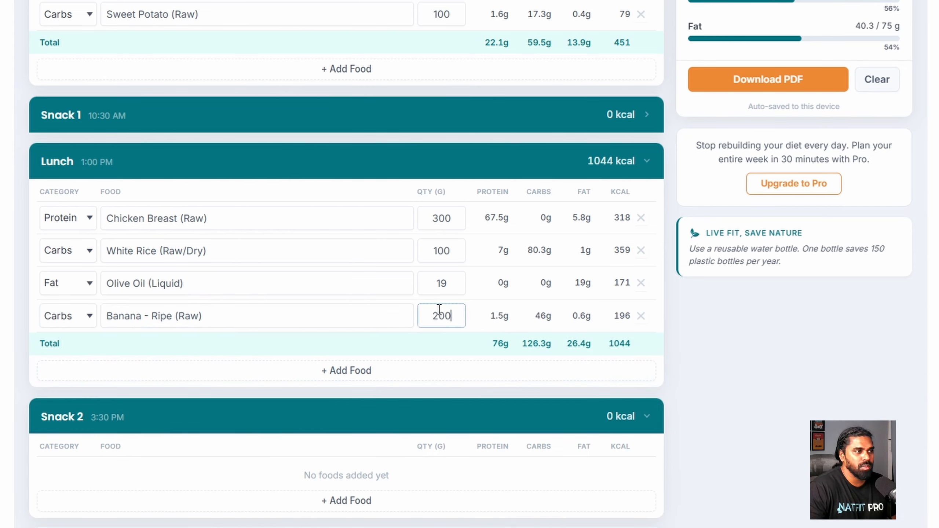
pyautogui.click(437, 356)
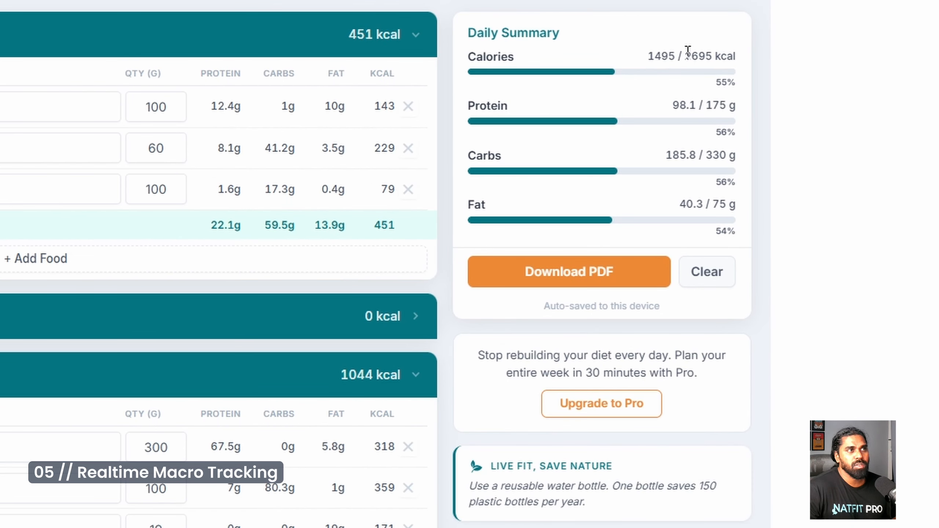
pyautogui.moveTo(685, 54); pyautogui.dragTo(738, 56)
pyautogui.click(662, 57)
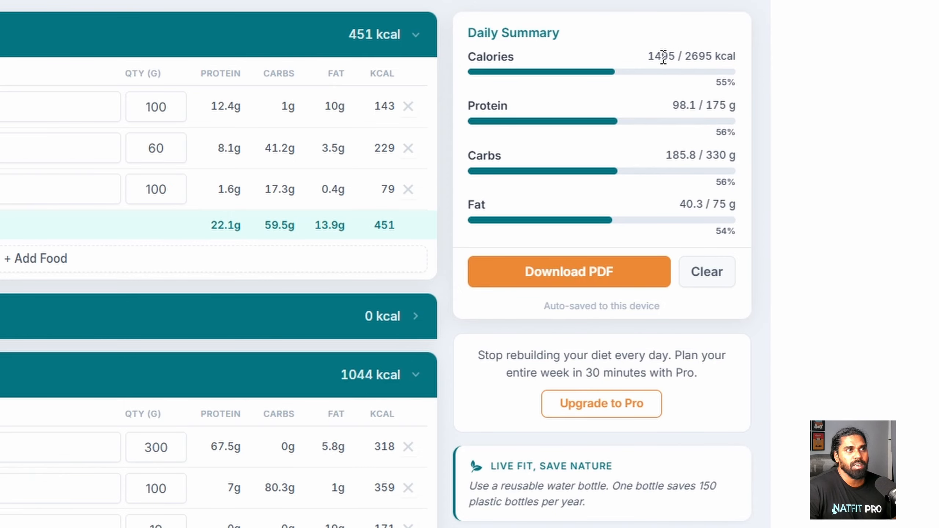
pyautogui.moveTo(649, 57); pyautogui.dragTo(681, 57)
pyautogui.click(692, 70)
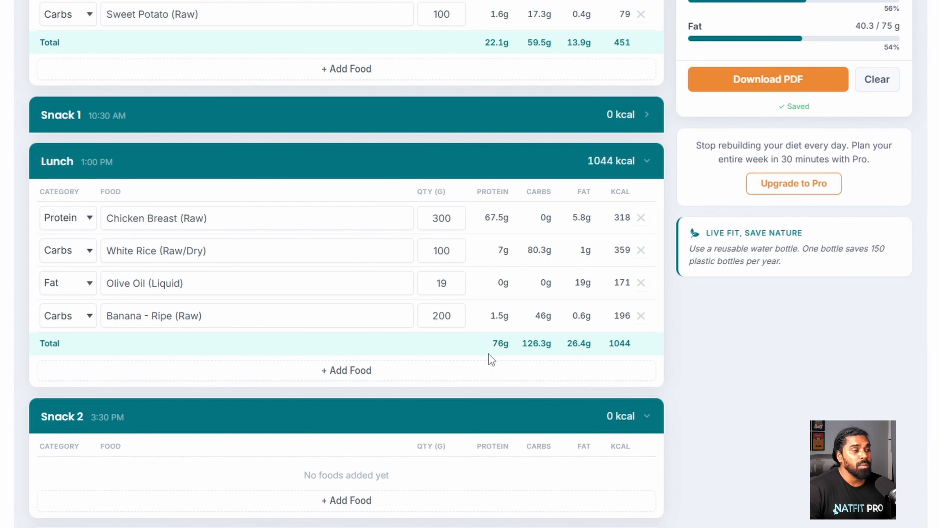
# - Add Whey Protein - Concentrate (30 g) as Snack 2's protein
pyautogui.scroll(-4, 321, 503)
pyautogui.click(321, 355)
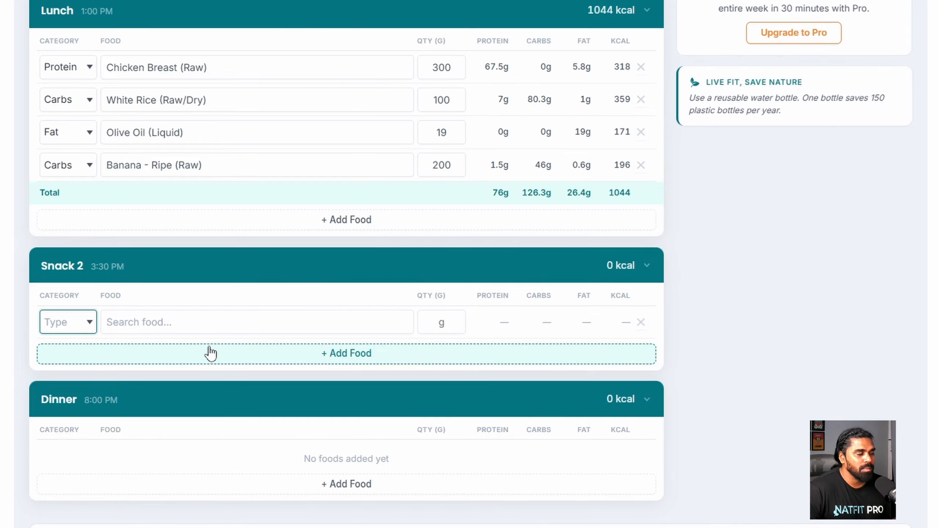
pyautogui.click(86, 326)
pyautogui.click(75, 361)
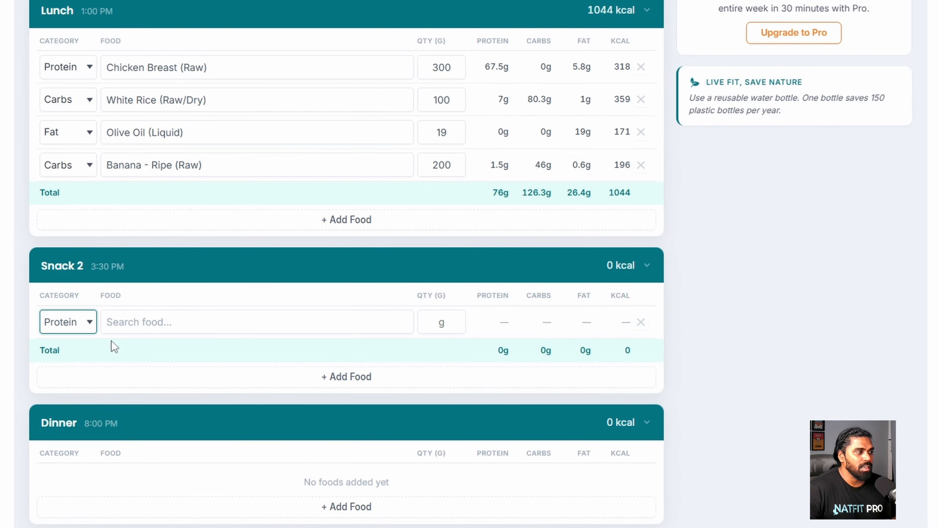
pyautogui.click(114, 322)
pyautogui.click(168, 512)
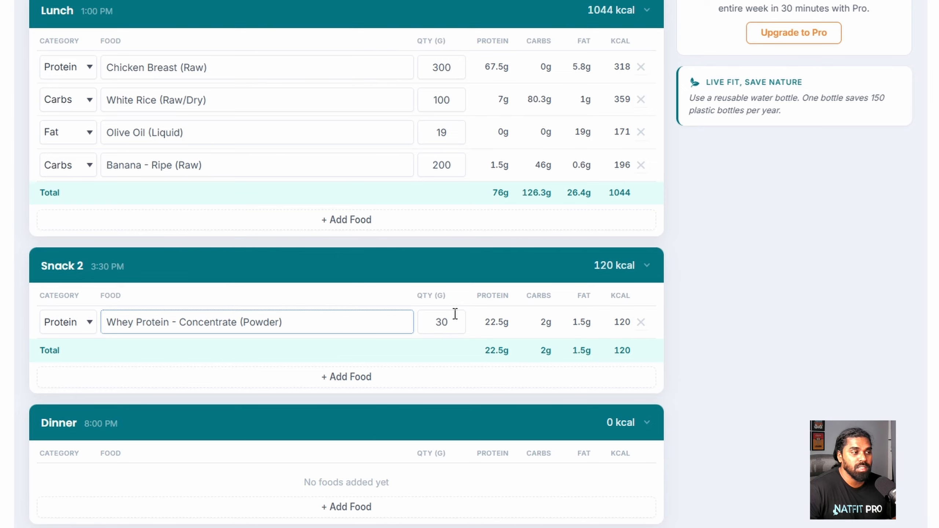
pyautogui.scroll(-2, 233, 351)
pyautogui.click(139, 252)
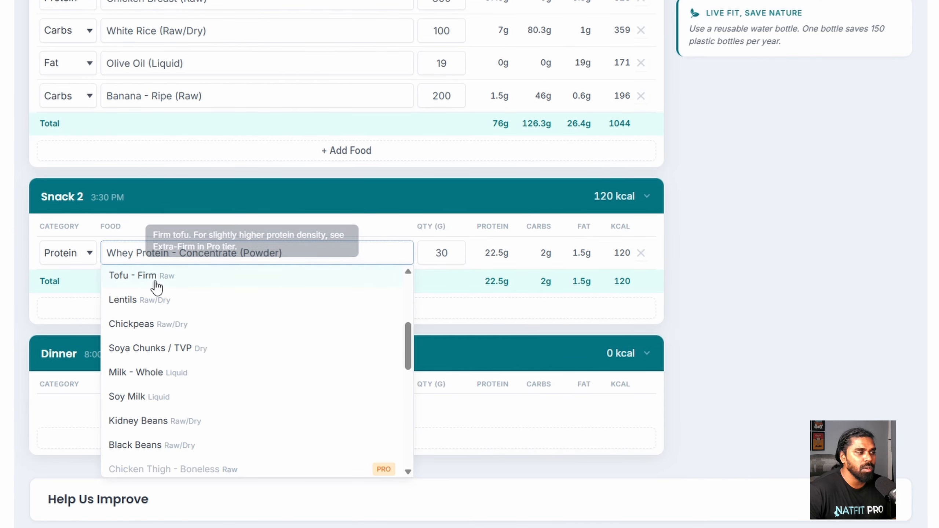
pyautogui.scroll(-4, 211, 336)
pyautogui.scroll(-6, 211, 336)
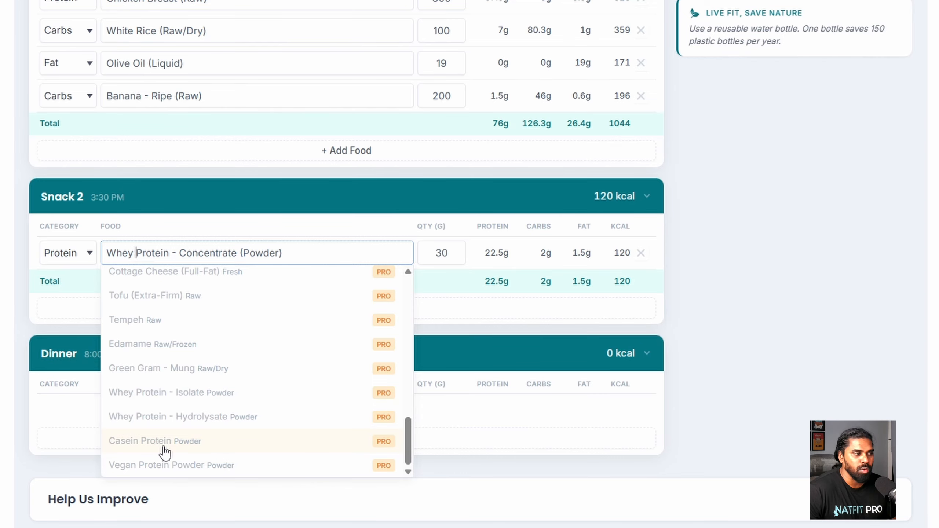
# - Add 100 g Apple - Red as Snack 2's carb
pyautogui.click(431, 310)
pyautogui.click(89, 290)
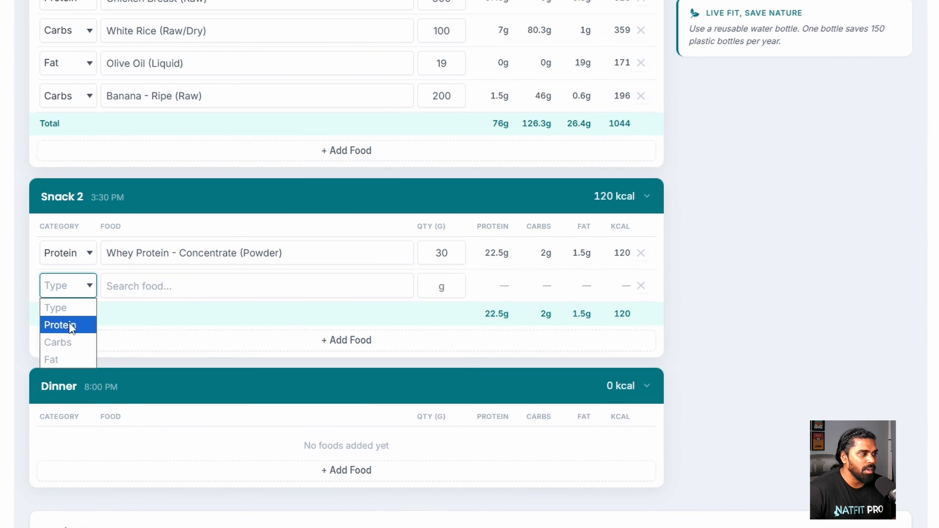
pyautogui.click(62, 342)
pyautogui.click(142, 286)
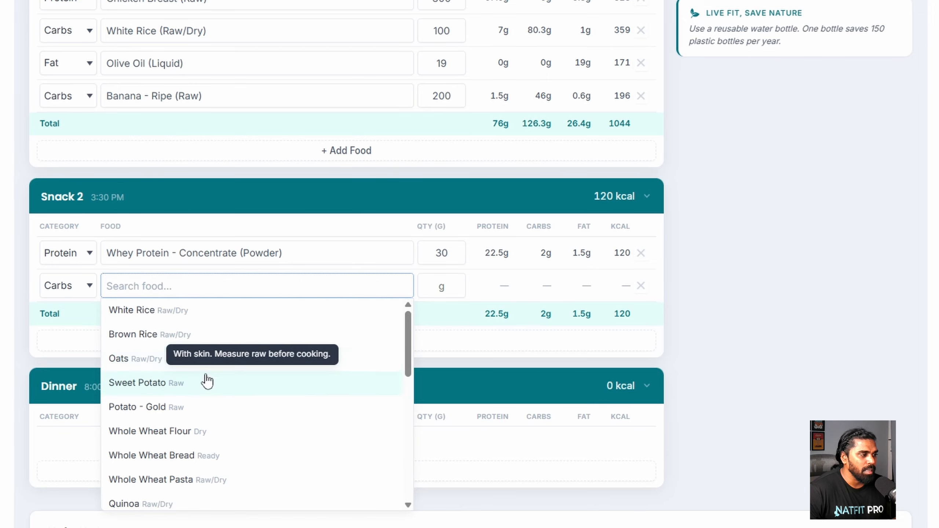
pyautogui.scroll(-2, 200, 386)
pyautogui.click(159, 482)
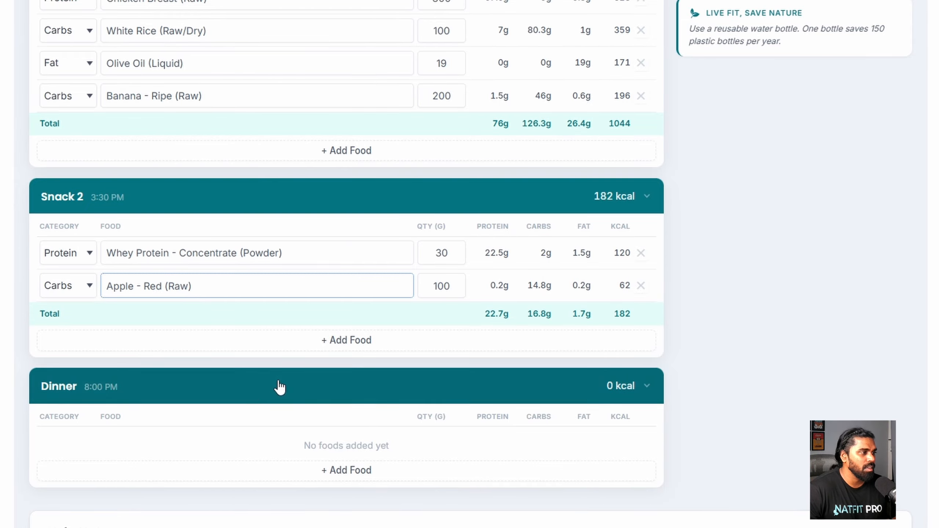
# - Add 15 g Almonds as Snack 2's fat, found by searching 'al'
pyautogui.click(345, 341)
pyautogui.click(85, 323)
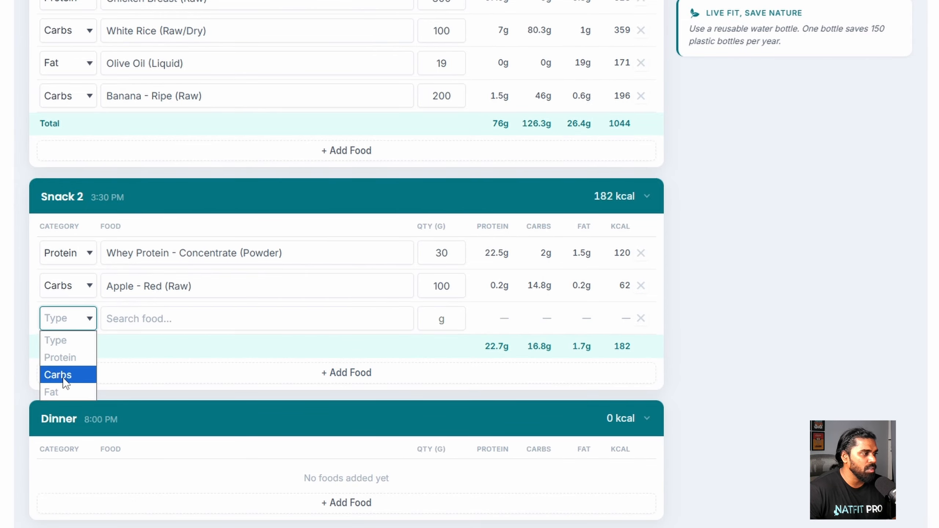
pyautogui.click(58, 396)
pyautogui.click(145, 321)
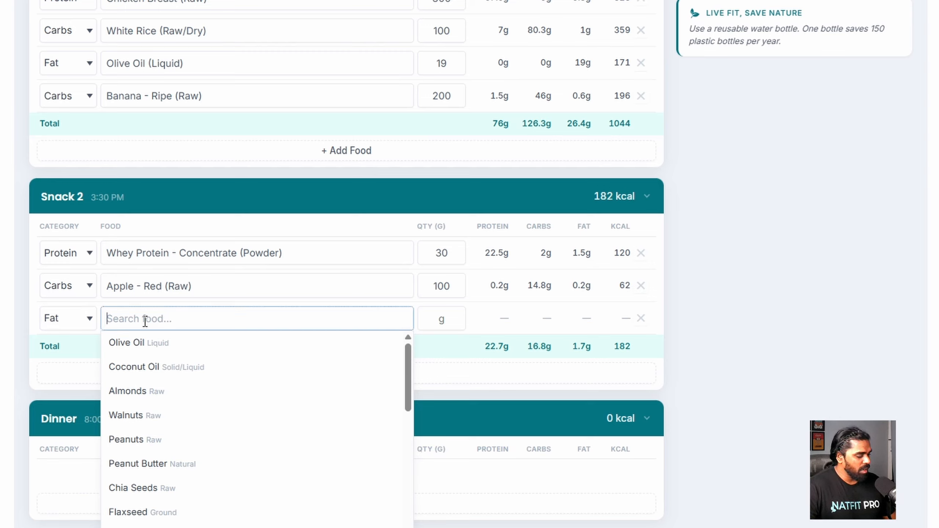
pyautogui.write('al')
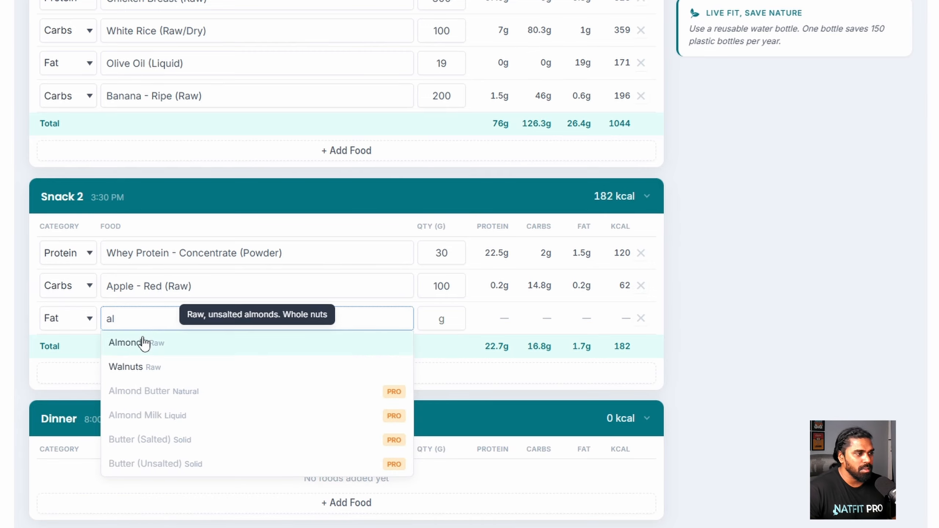
pyautogui.click(141, 341)
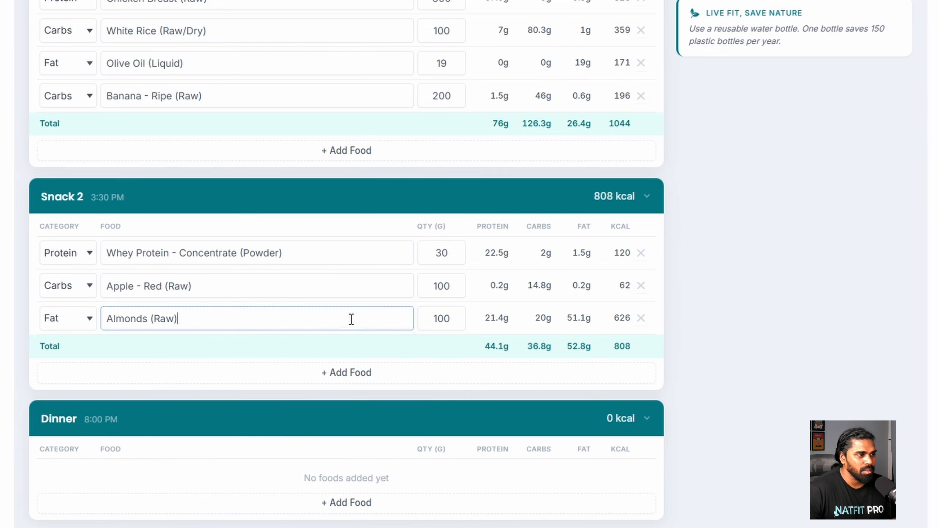
pyautogui.doubleClick(444, 318)
pyautogui.write('15')
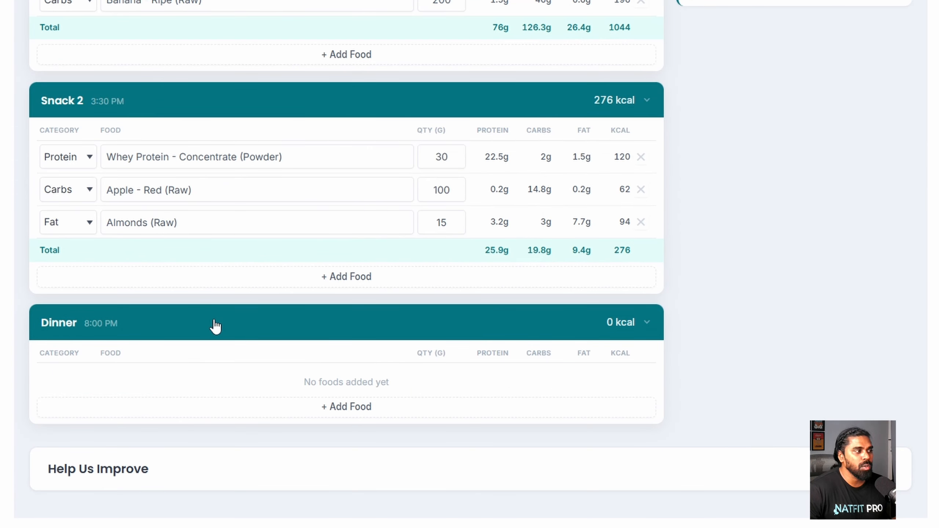
# - Add 200 g Egg Whites as Dinner's protein
pyautogui.scroll(-1, 216, 326)
pyautogui.click(323, 346)
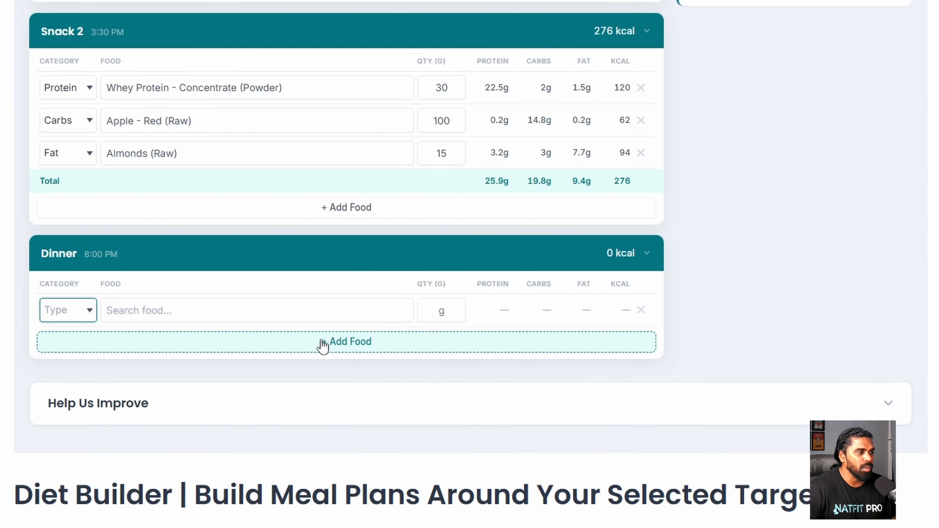
pyautogui.click(89, 315)
pyautogui.click(73, 349)
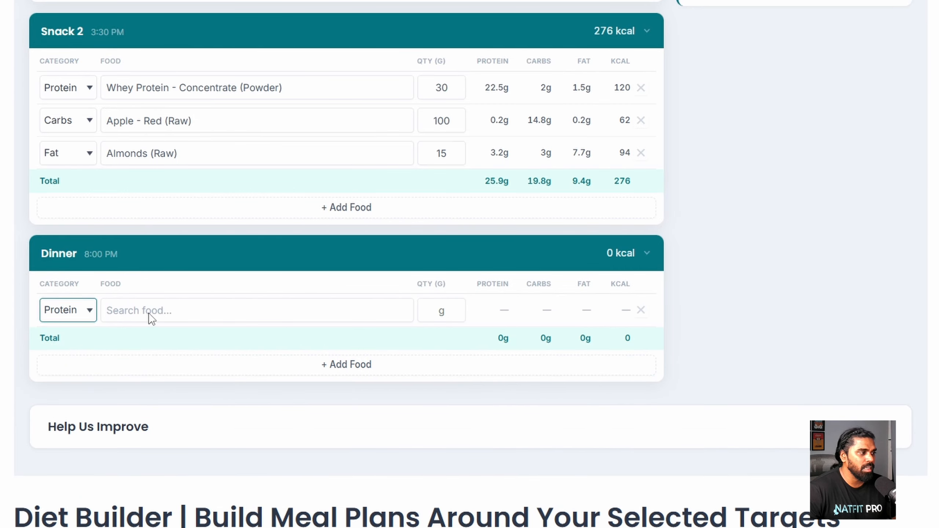
pyautogui.click(132, 309)
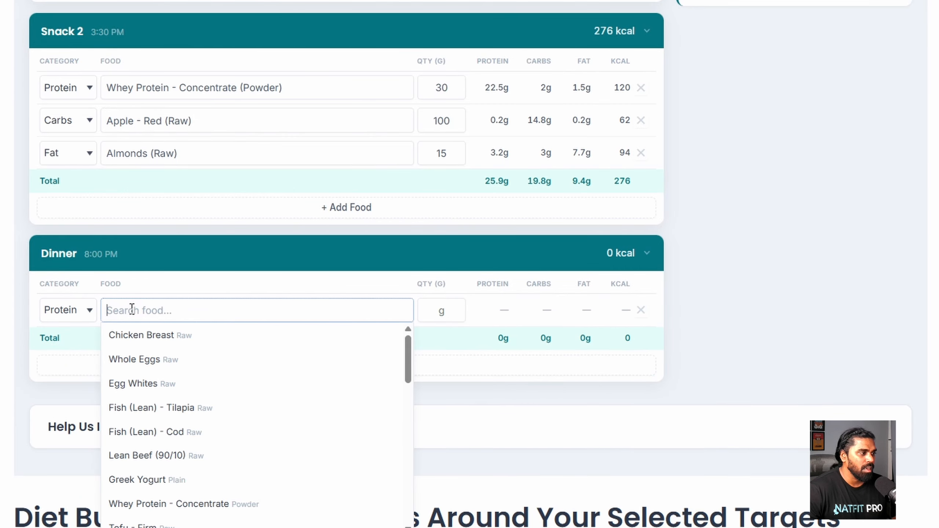
pyautogui.click(135, 384)
pyautogui.doubleClick(445, 312)
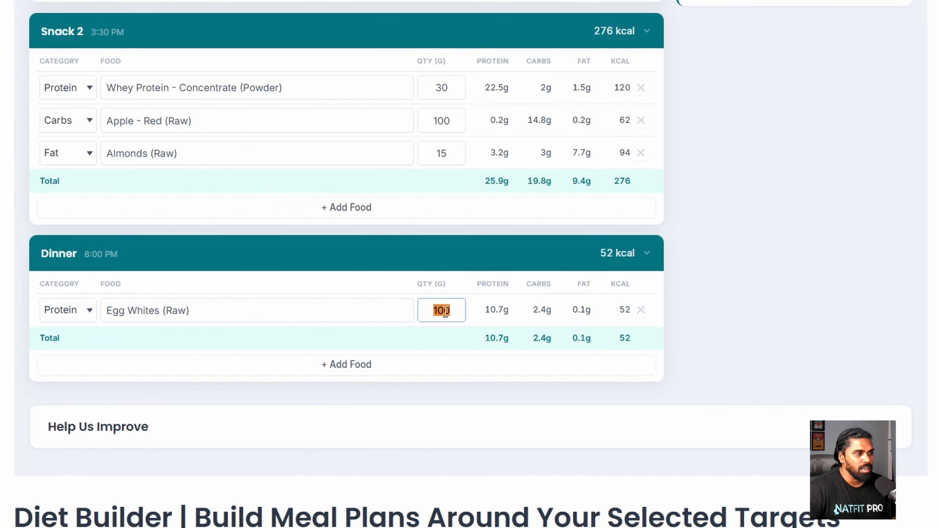
pyautogui.write('200')
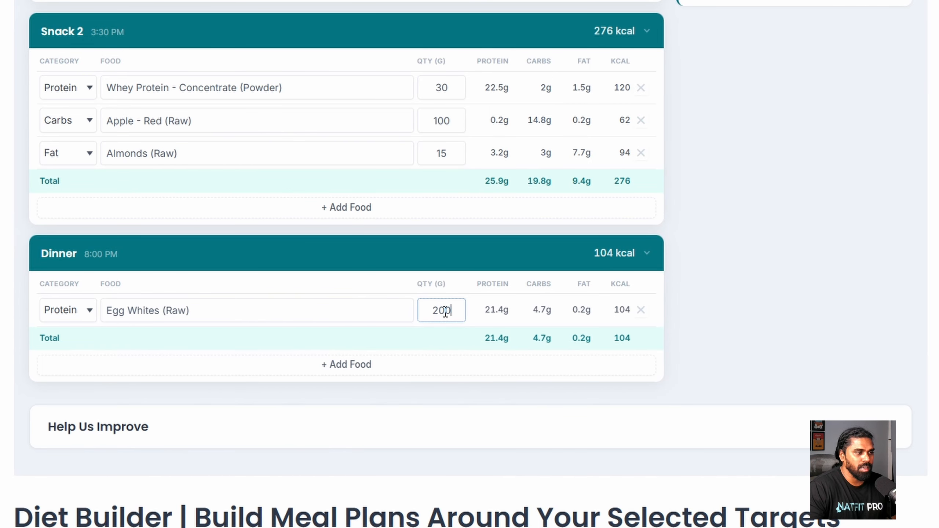
# - Add Whole Wheat Flour as a Carbs item to Dinner
pyautogui.click(343, 368)
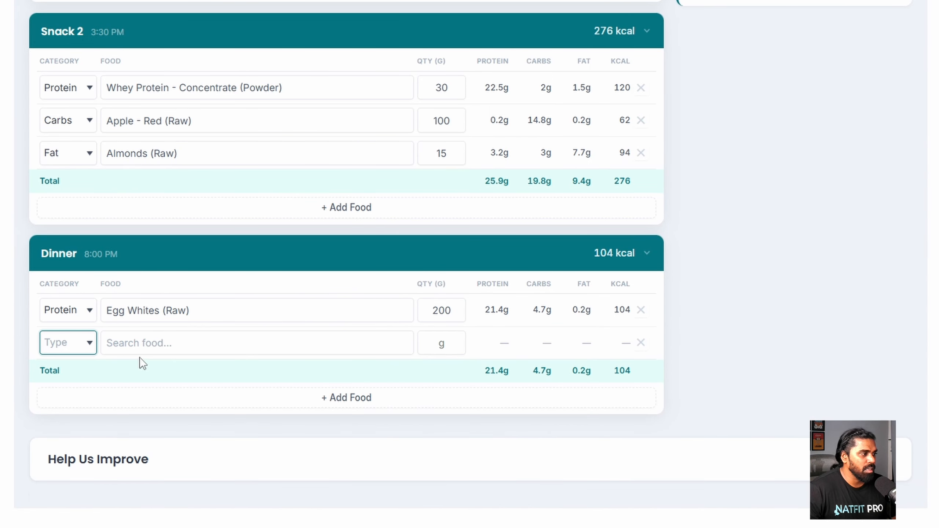
pyautogui.click(74, 350)
pyautogui.click(65, 399)
pyautogui.click(117, 346)
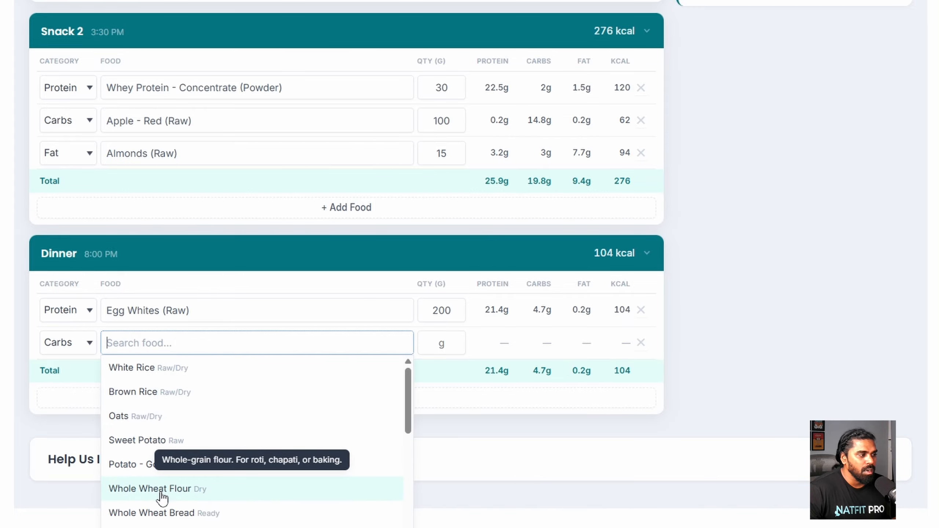
pyautogui.click(203, 495)
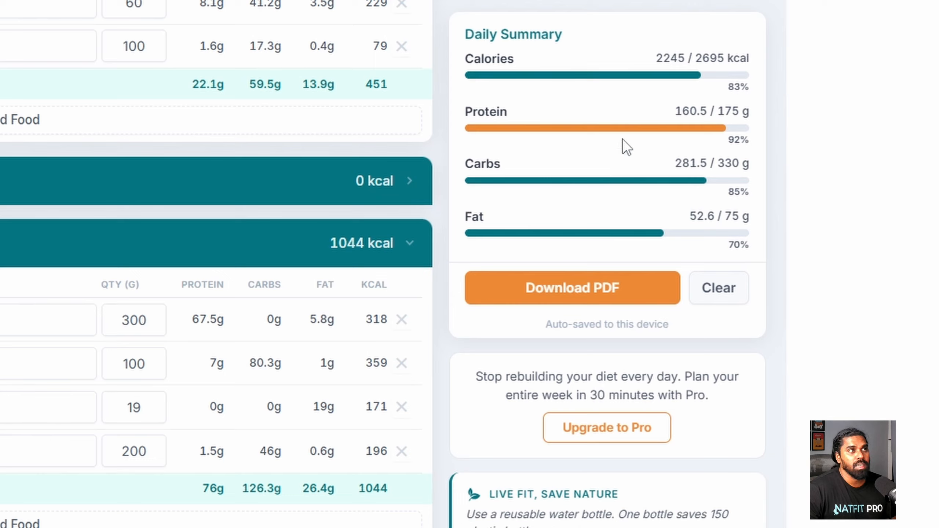
pyautogui.moveTo(673, 111); pyautogui.dragTo(748, 112)
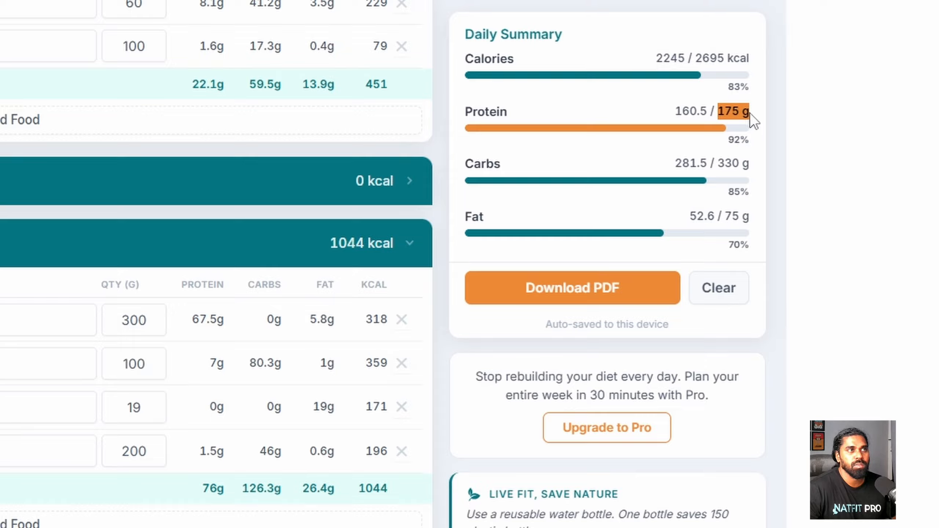
pyautogui.click(751, 113)
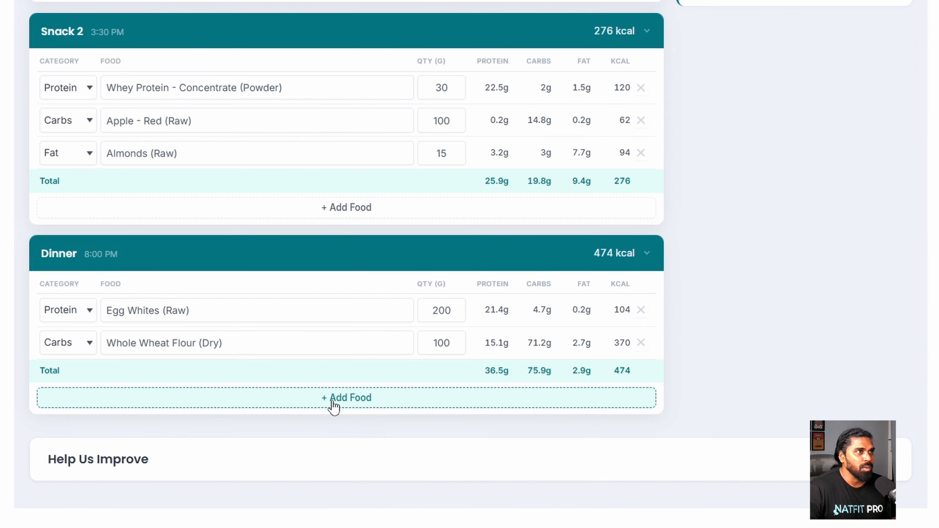
# - Add 10 g Coconut Oil (Solid/Liquid) as Dinner's fat, making dinner 564 kcal
pyautogui.click(301, 405)
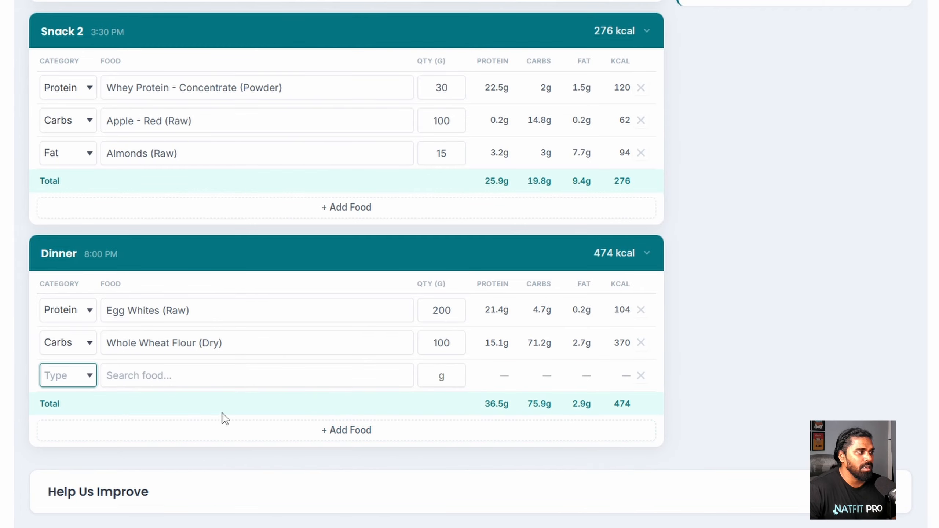
pyautogui.click(92, 386)
pyautogui.click(56, 447)
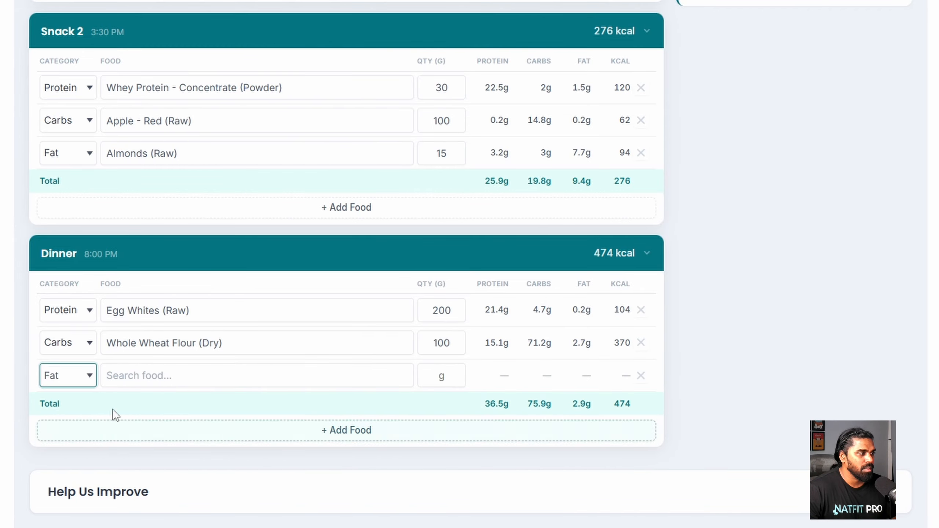
pyautogui.click(153, 376)
pyautogui.scroll(-2, 153, 376)
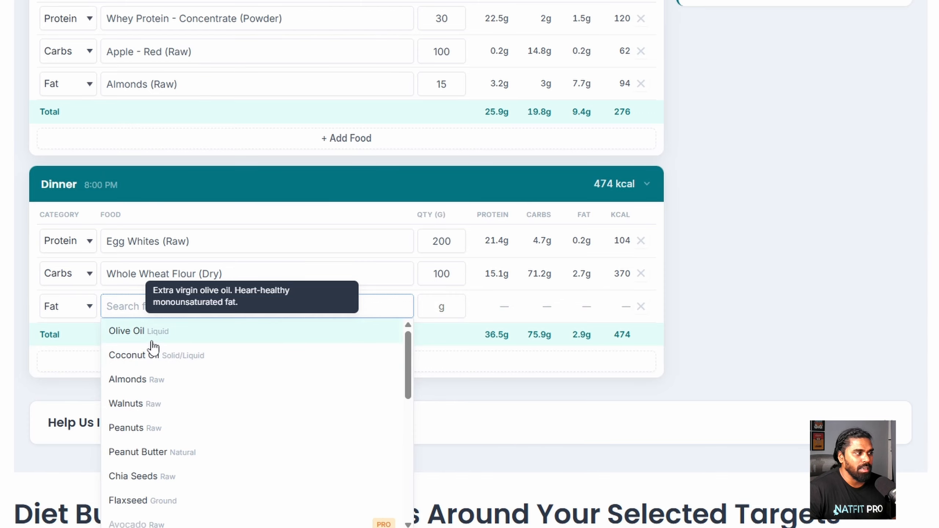
pyautogui.click(155, 355)
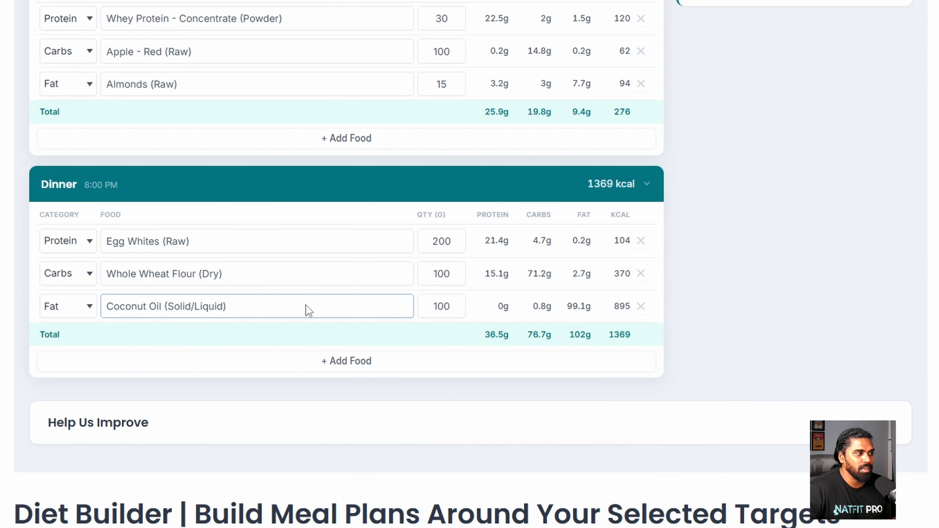
pyautogui.doubleClick(442, 306)
pyautogui.write('10')
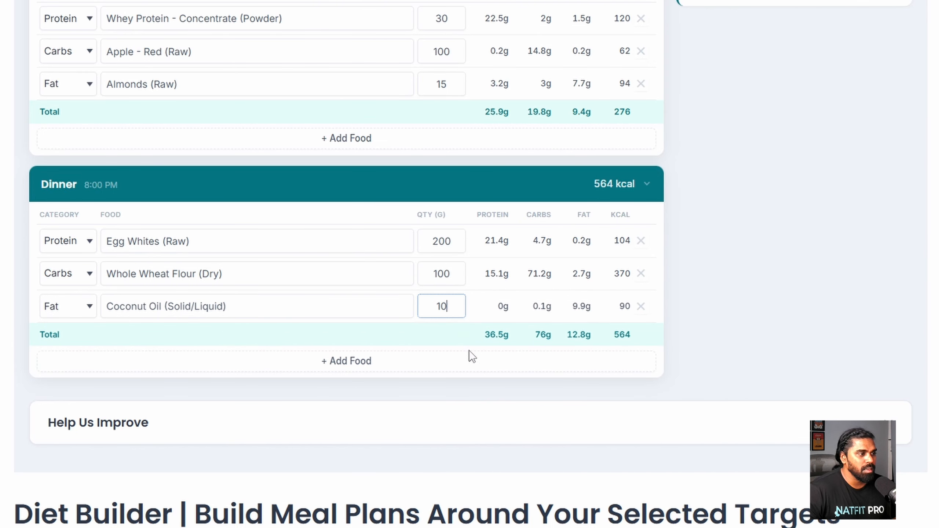
pyautogui.scroll(8, 469, 354)
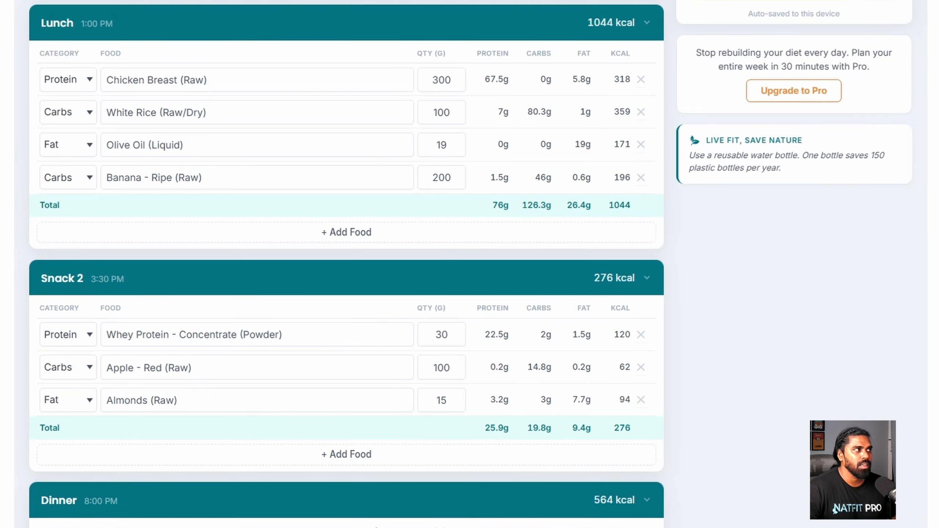
# - Raise the lunch White Rice to 150 g
pyautogui.scroll(7, 300, 400)
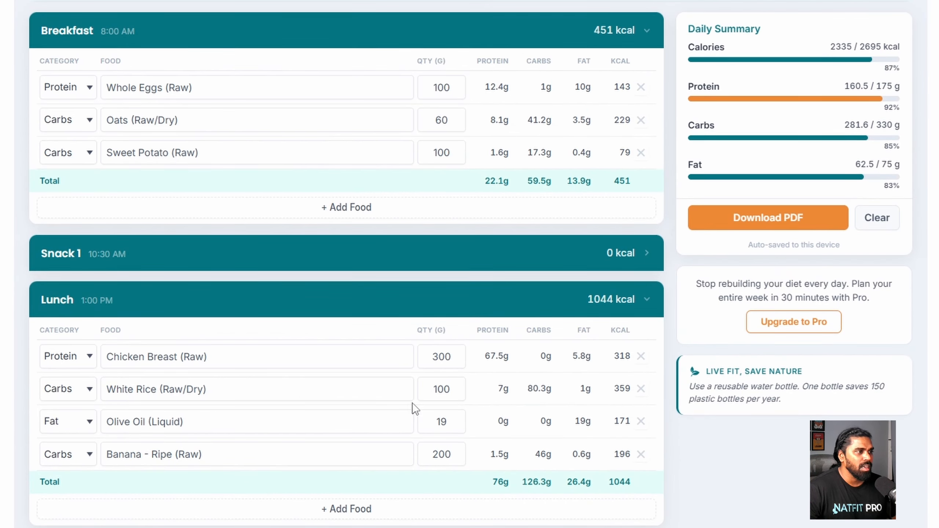
pyautogui.doubleClick(445, 388)
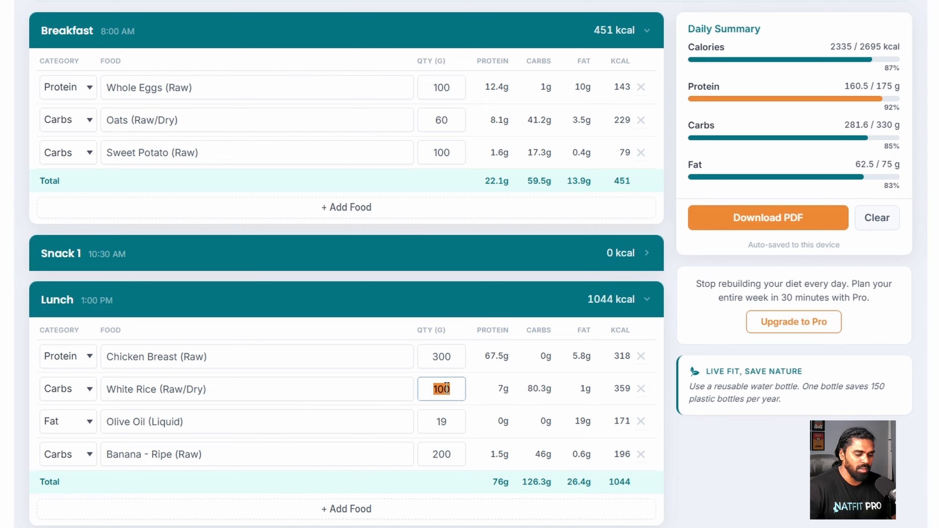
pyautogui.write('150')
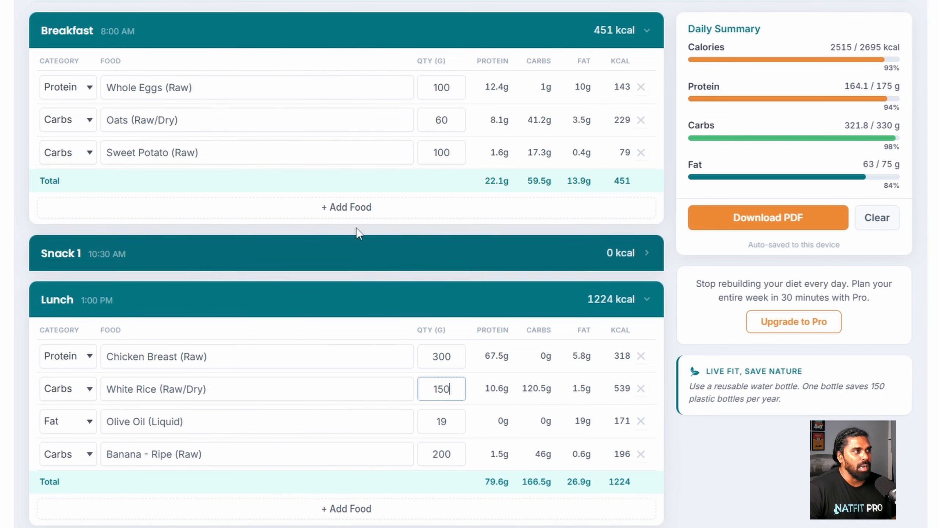
pyautogui.click(310, 230)
# - Replace the breakfast Oats with Whole Wheat Bread as a Carbs item
pyautogui.click(640, 120)
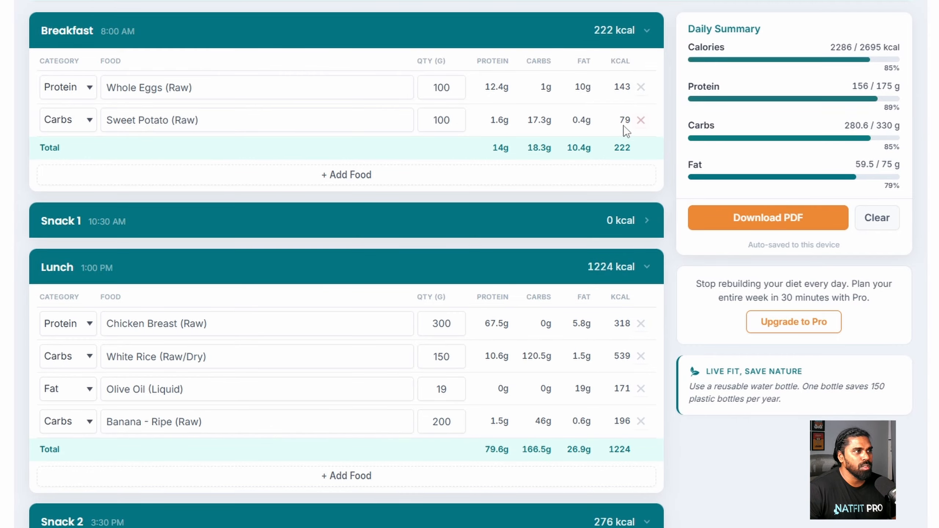
pyautogui.click(355, 173)
pyautogui.click(70, 151)
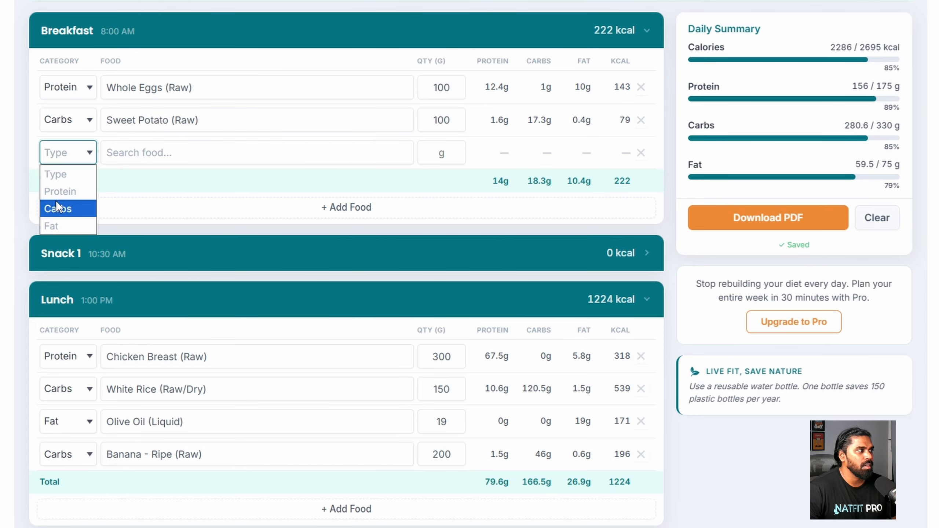
pyautogui.click(56, 204)
pyautogui.click(132, 149)
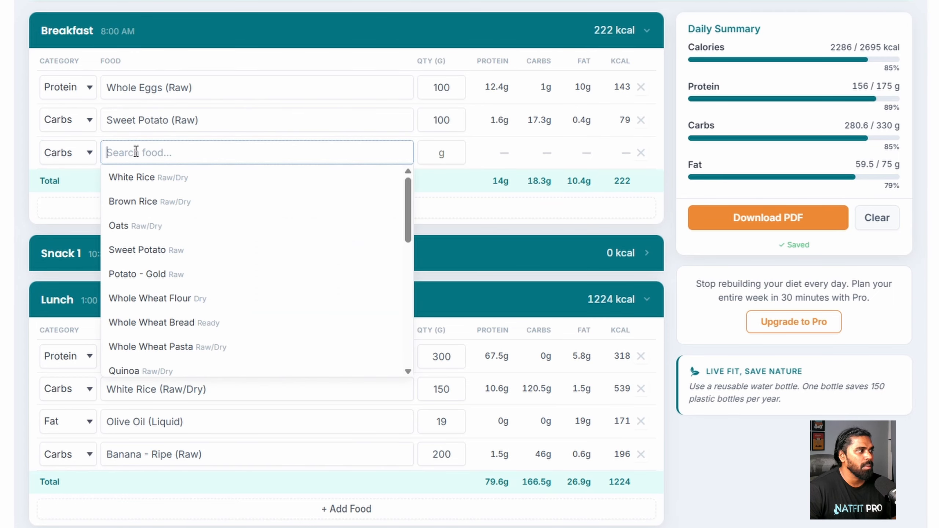
pyautogui.click(187, 331)
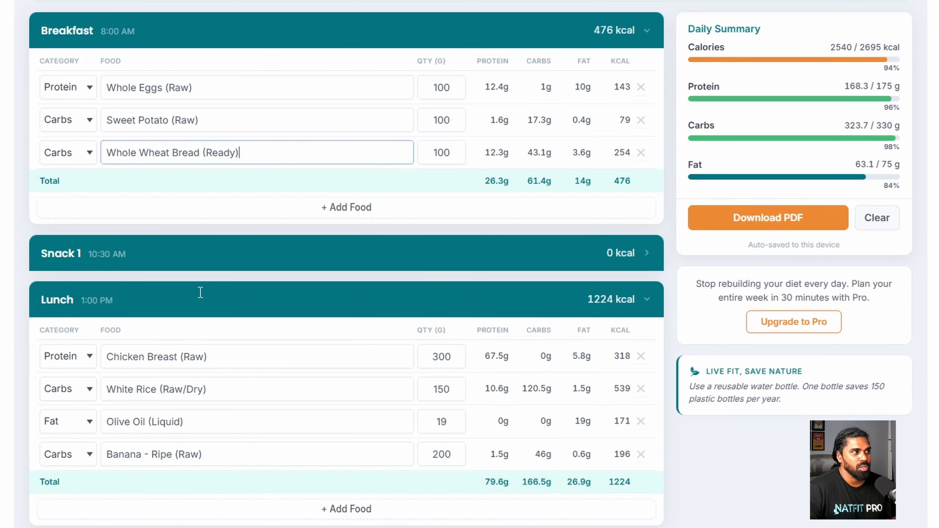
# - Add Peanut Butter as a breakfast Fat row at 32 g
pyautogui.click(327, 213)
pyautogui.click(75, 186)
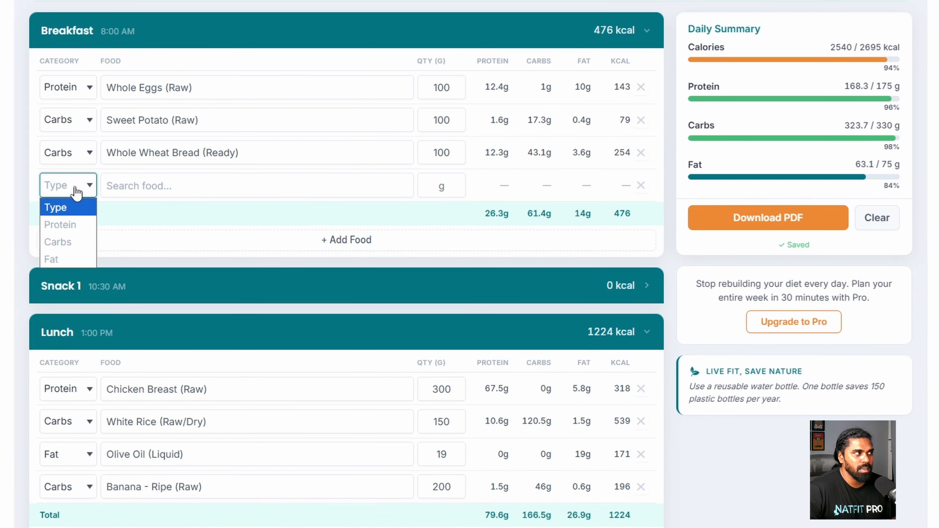
pyautogui.click(79, 255)
pyautogui.click(126, 183)
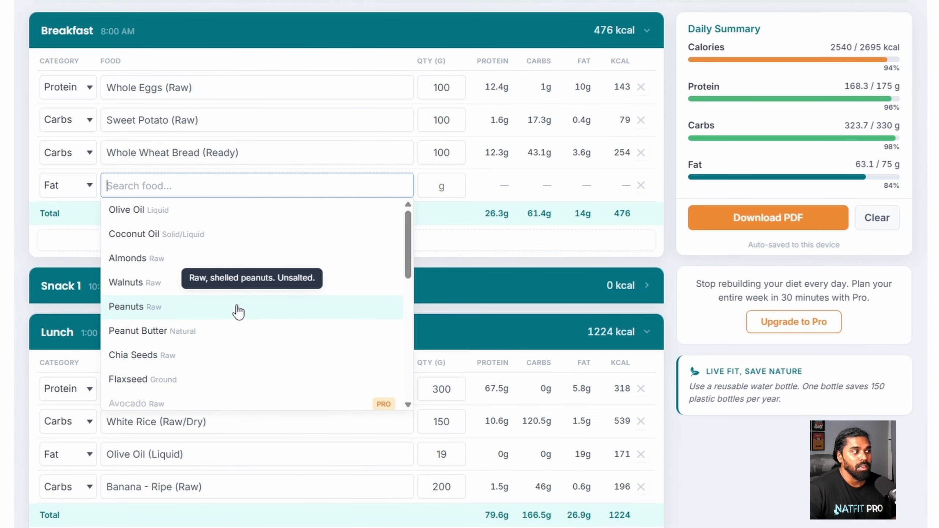
pyautogui.click(179, 339)
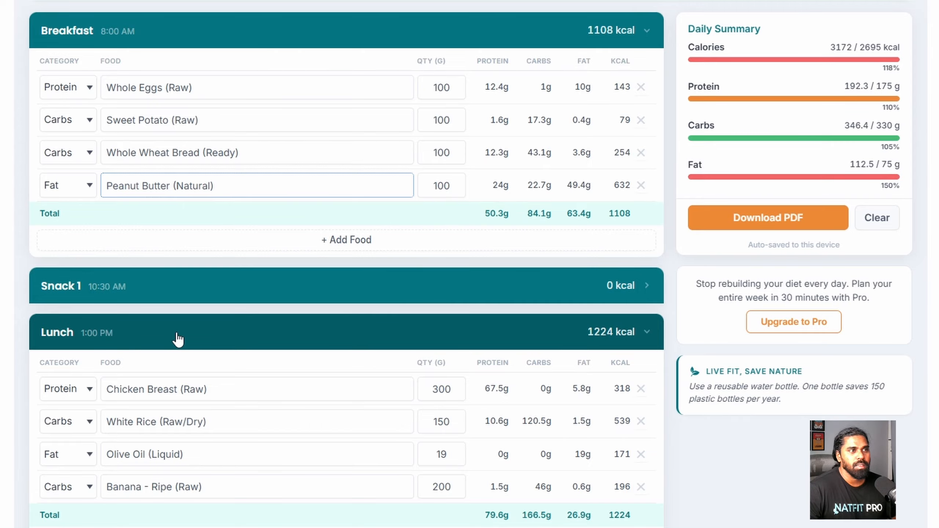
pyautogui.doubleClick(436, 190)
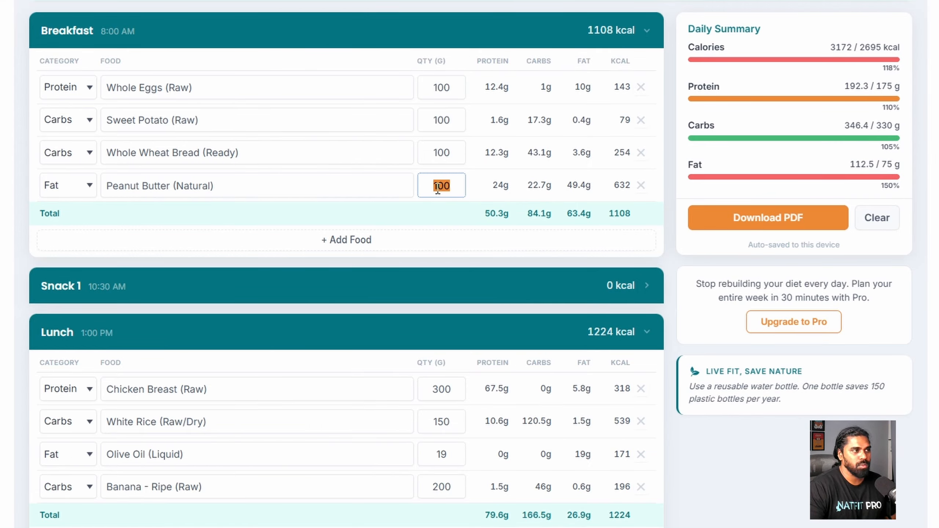
pyautogui.write('32')
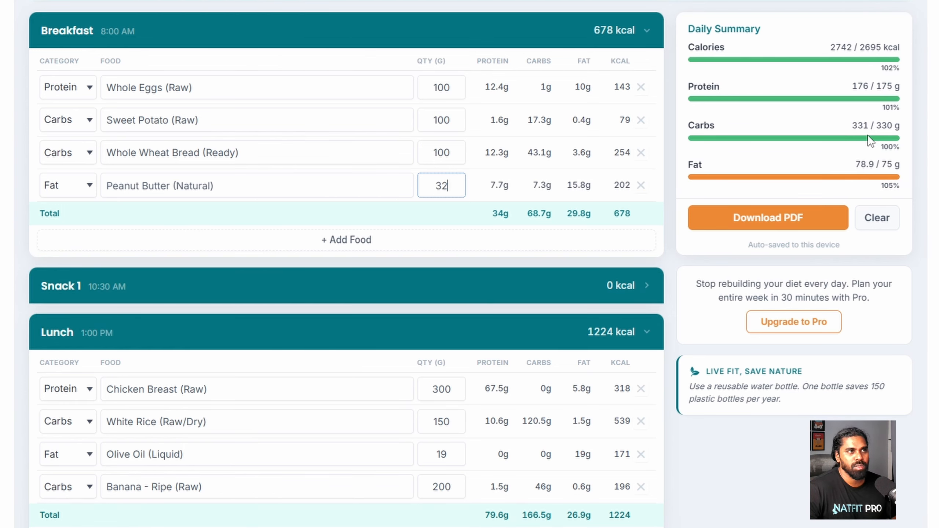
# - Check calories against target and lower the Peanut Butter to 25 g
pyautogui.moveTo(829, 44); pyautogui.dragTo(904, 44)
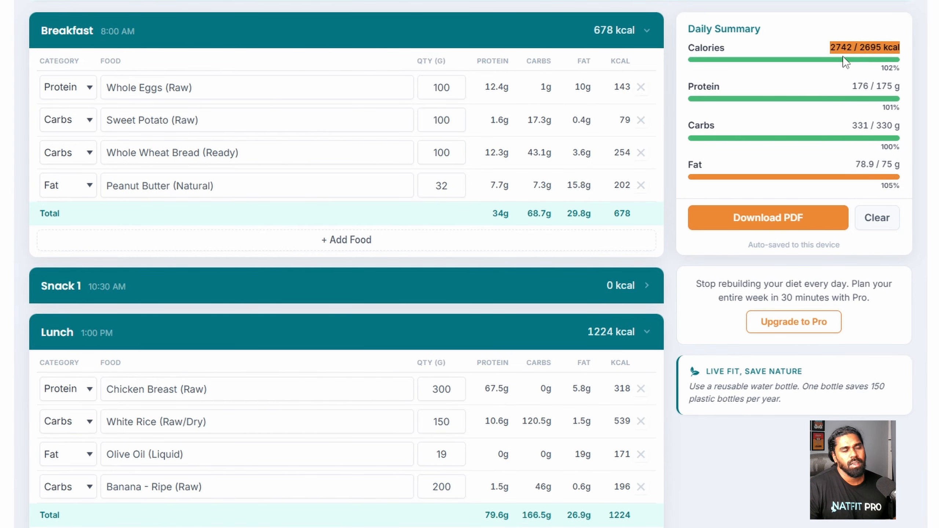
pyautogui.click(812, 47)
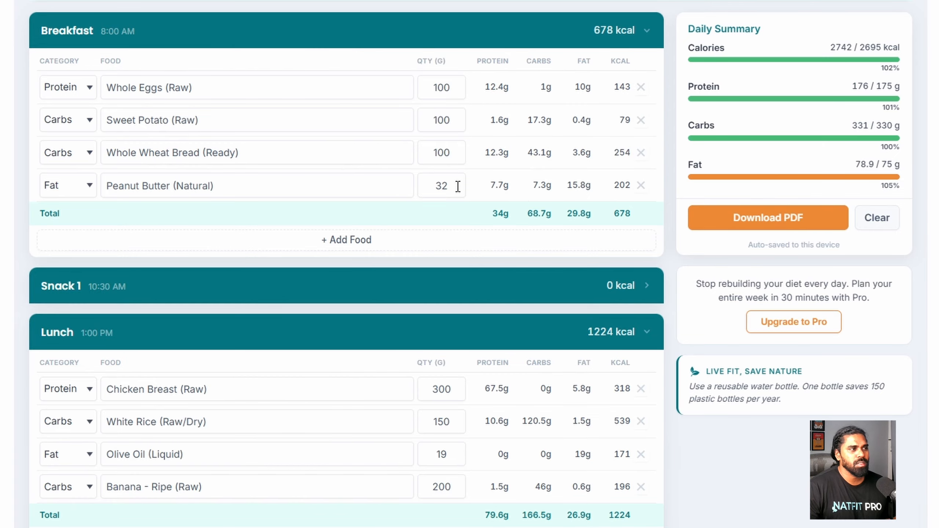
pyautogui.doubleClick(446, 184)
pyautogui.write('25')
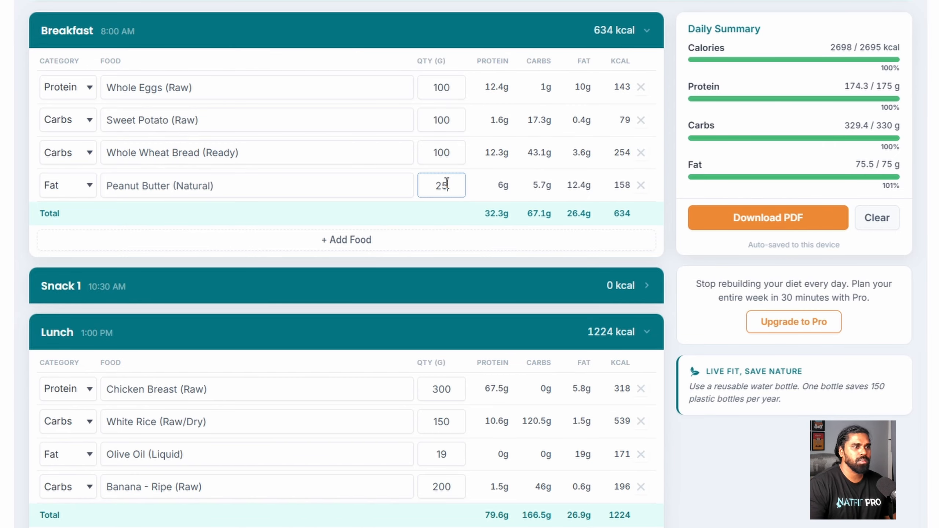
pyautogui.click(776, 159)
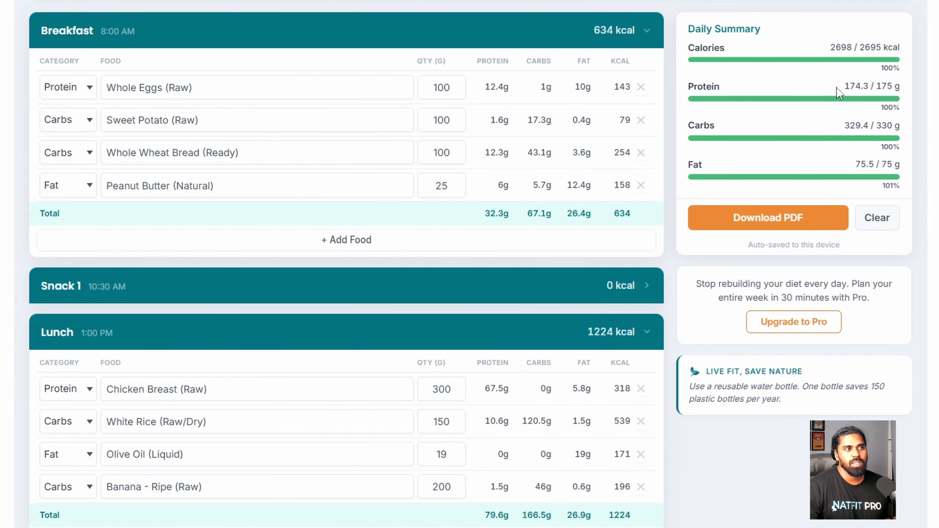
# - Review the daily totals: protein 174.3, carbs 329.4, and fat against its 75 g target
pyautogui.moveTo(839, 87); pyautogui.dragTo(869, 87)
pyautogui.click(840, 125)
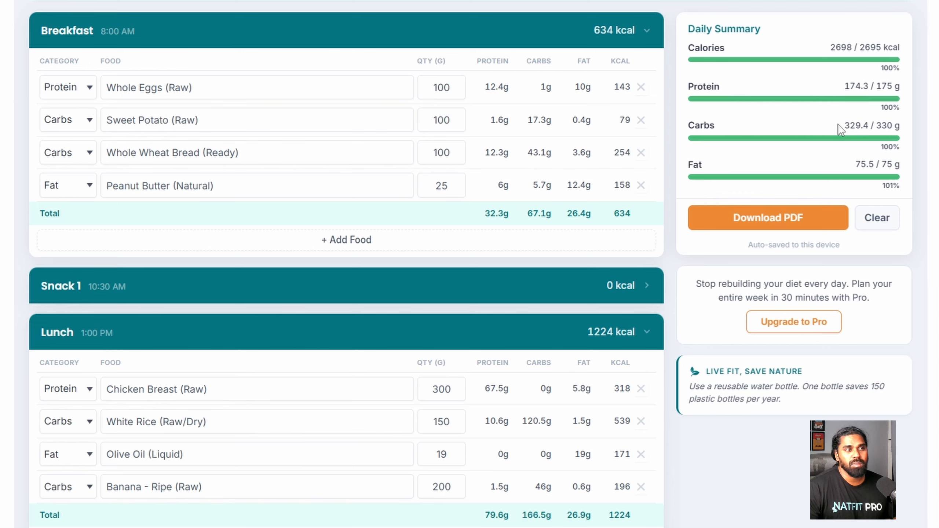
pyautogui.moveTo(844, 125); pyautogui.dragTo(871, 125)
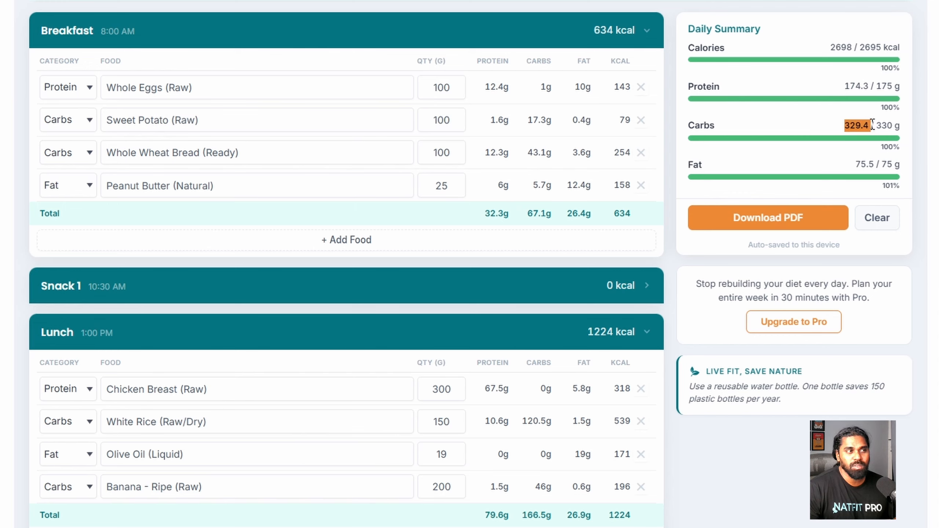
pyautogui.moveTo(856, 164); pyautogui.dragTo(895, 165)
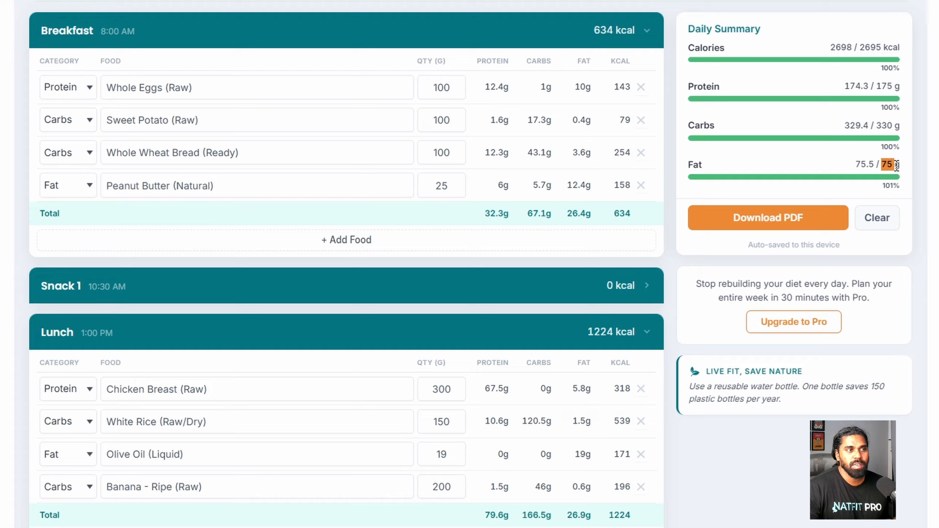
pyautogui.click(822, 167)
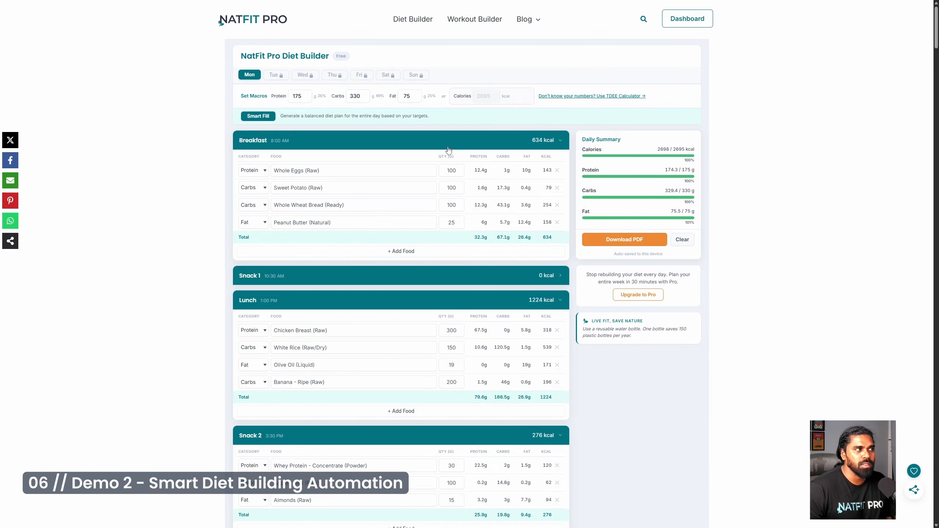
# - Clear the entire meal plan and confirm, resetting daily totals to 0/2695 kcal
pyautogui.scroll(-2, 662, 371)
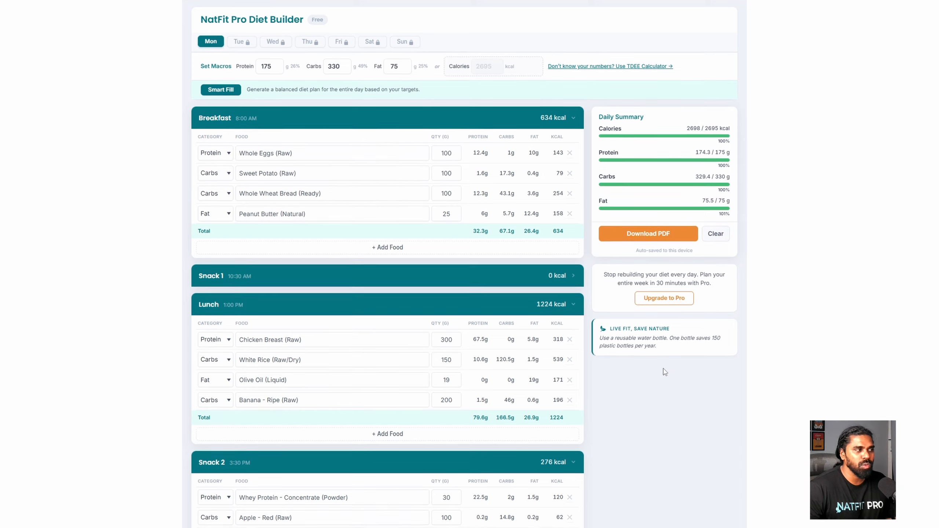
pyautogui.scroll(2, 466, 390)
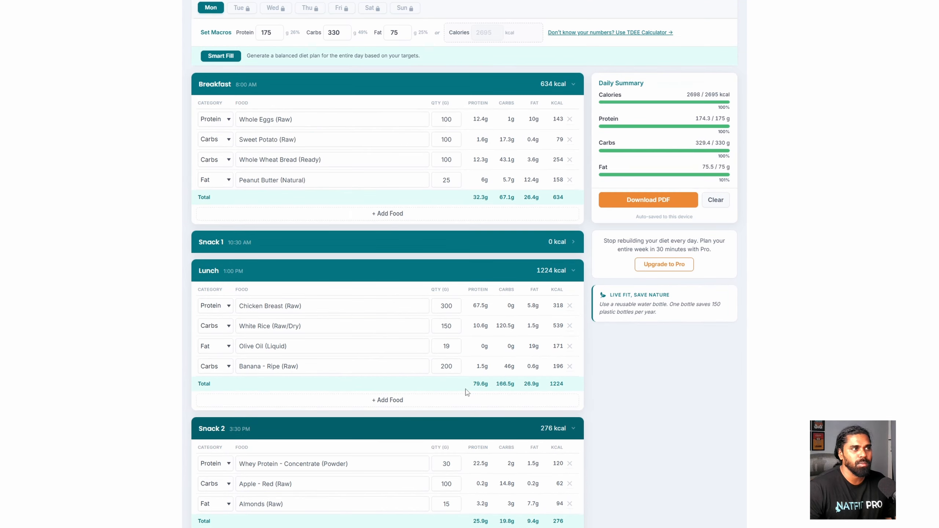
pyautogui.click(723, 241)
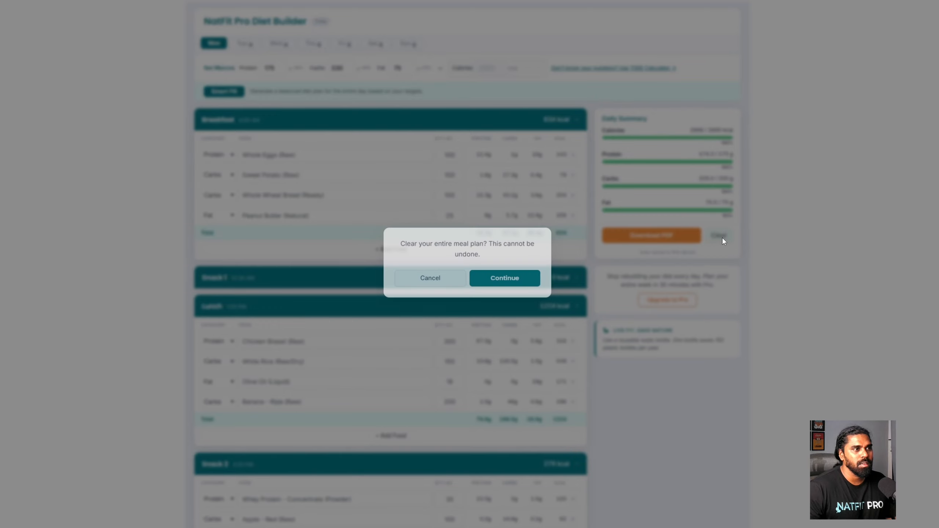
pyautogui.click(514, 284)
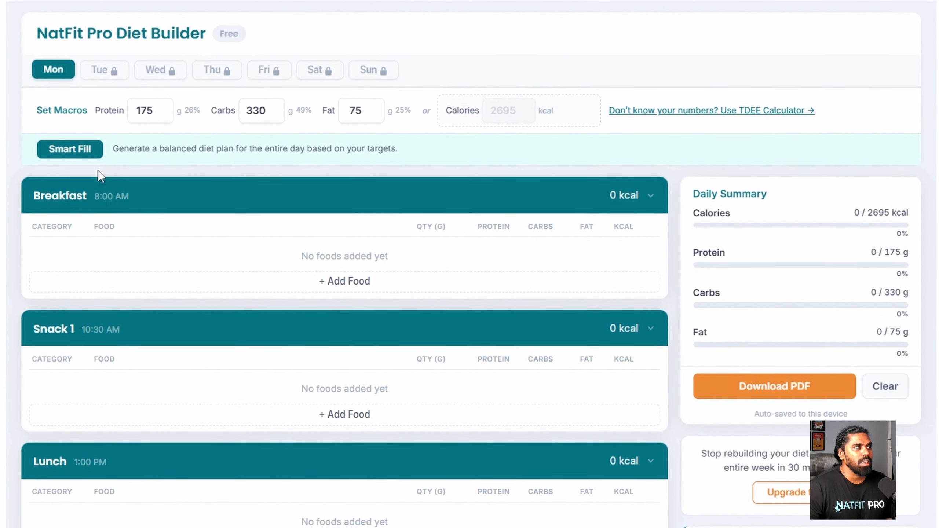
# - Run Smart Fill to auto-generate meals for all five meals of the day
pyautogui.click(76, 158)
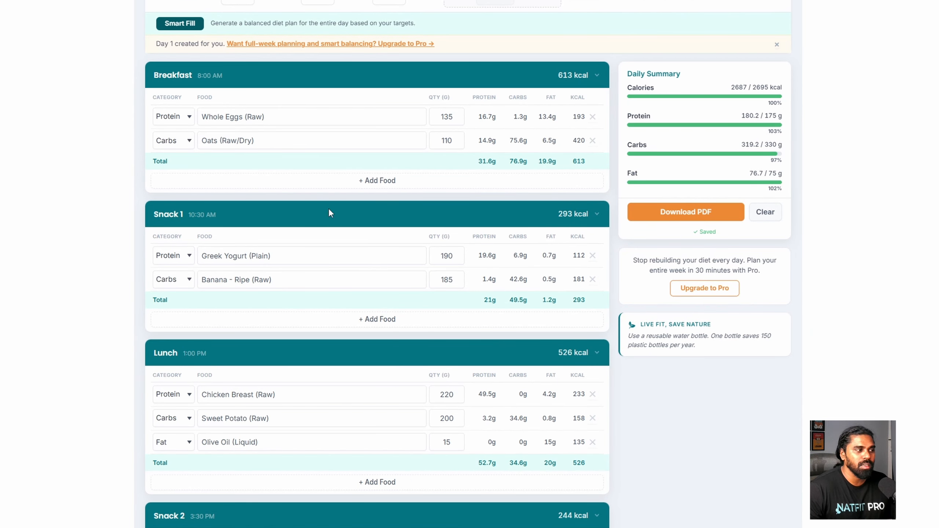
pyautogui.scroll(-6, 380, 335)
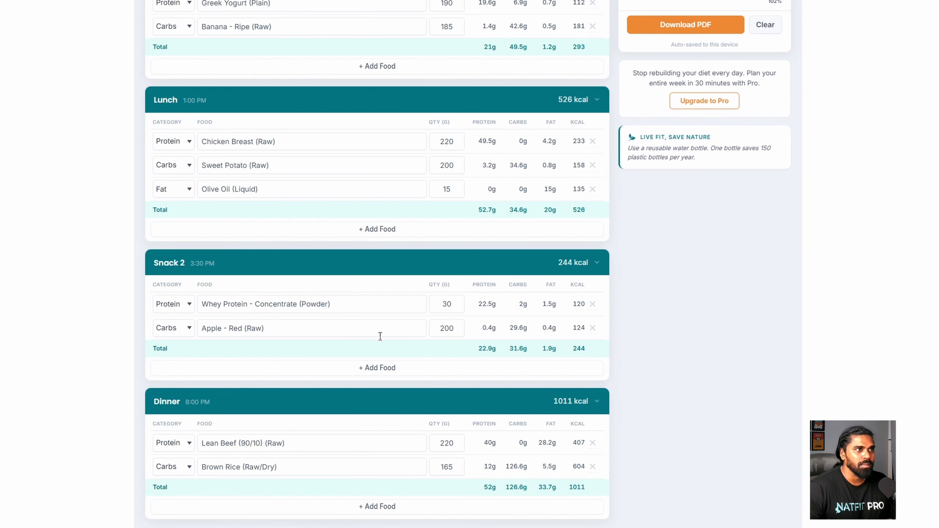
pyautogui.scroll(6, 380, 336)
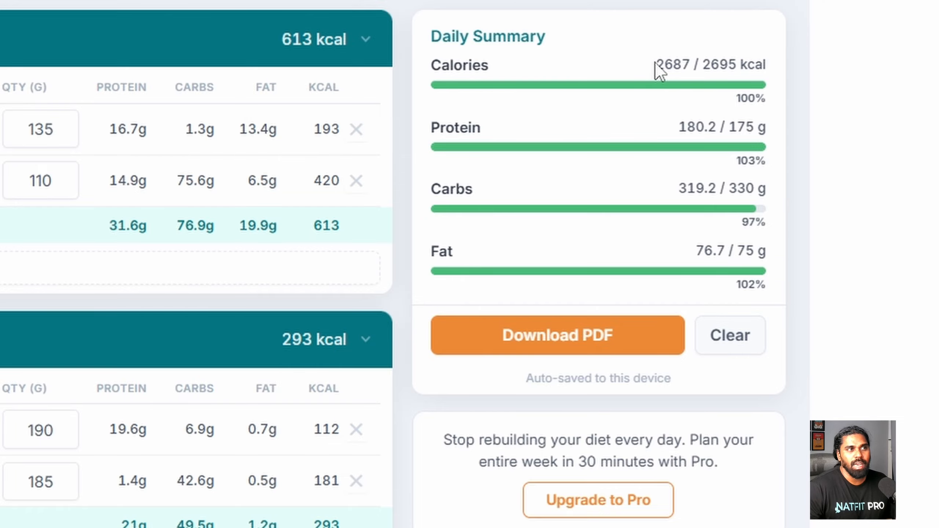
# - Highlight Daily Summary results: 2687/2695 kcal, 180.2 g protein, 319.2 g carbs, 76.7 g fat
pyautogui.moveTo(654, 65); pyautogui.dragTo(747, 66)
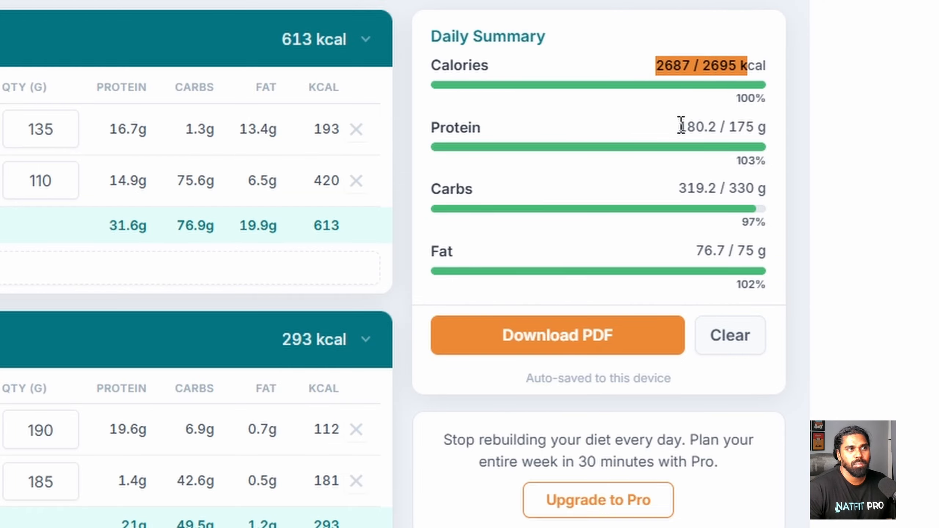
pyautogui.moveTo(681, 126); pyautogui.dragTo(759, 138)
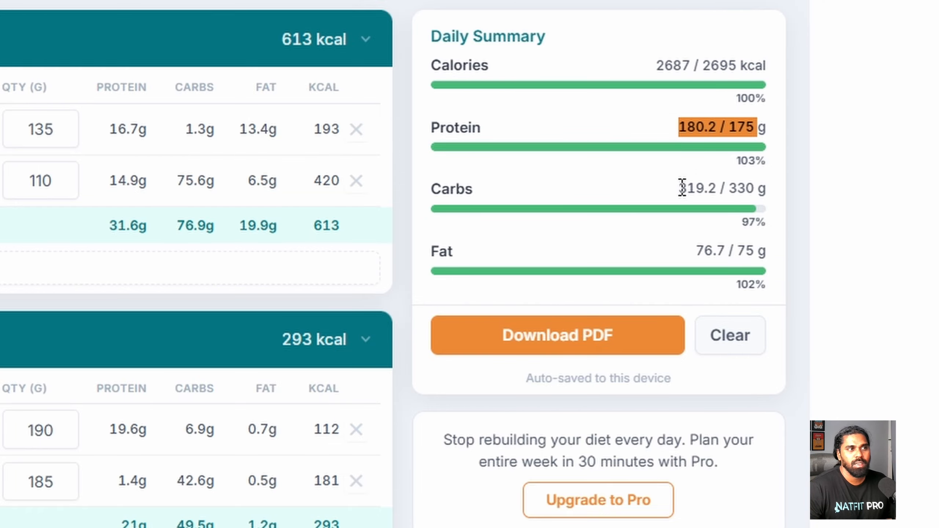
pyautogui.moveTo(677, 188); pyautogui.dragTo(750, 188)
pyautogui.moveTo(696, 250); pyautogui.dragTo(772, 261)
pyautogui.click(633, 247)
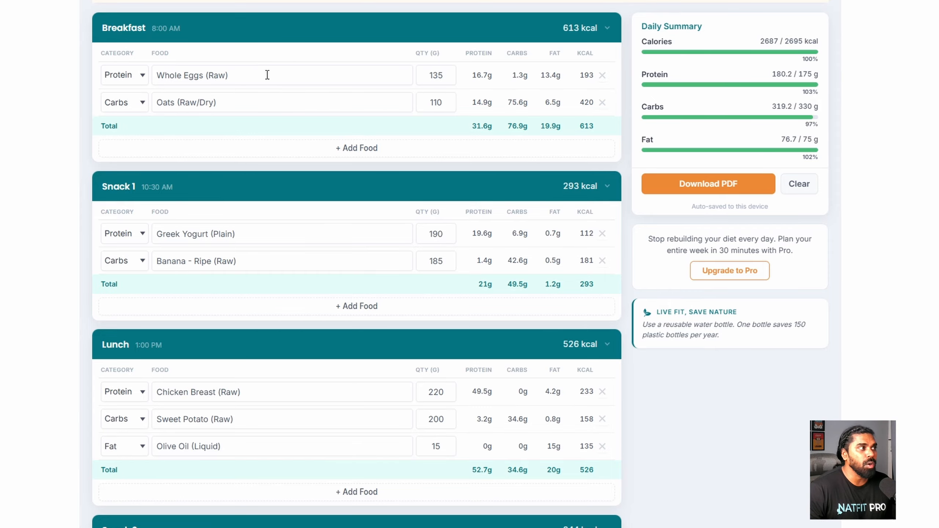
# - Check the food choices for the Oats entry, leaving Oats unchanged
pyautogui.click(254, 102)
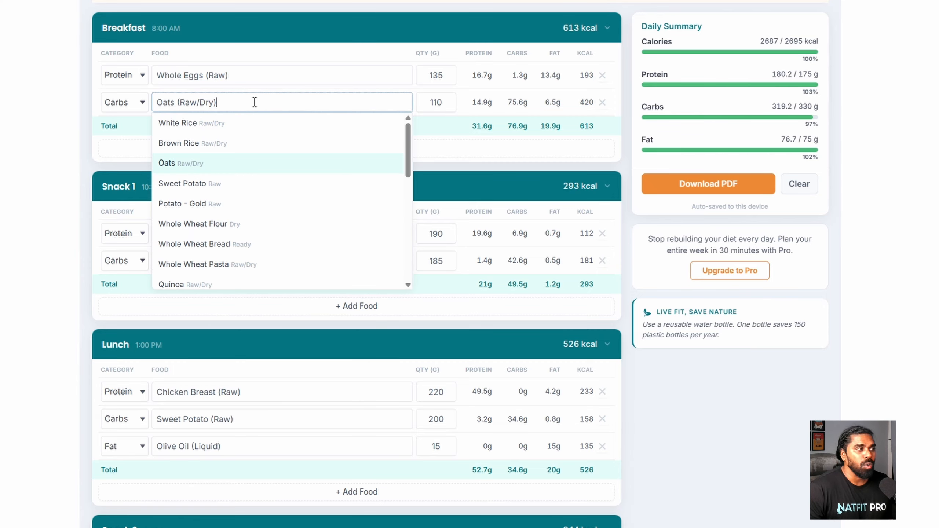
pyautogui.click(478, 168)
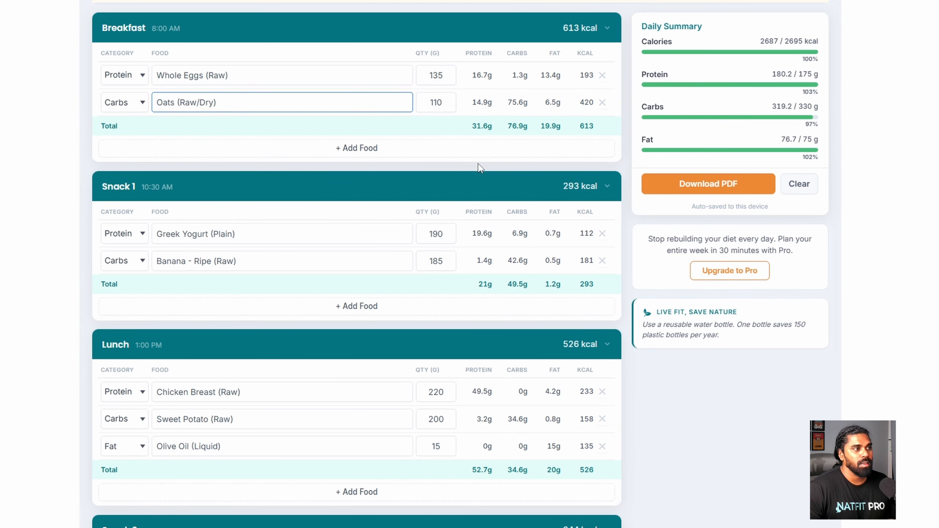
pyautogui.scroll(-2, 462, 164)
pyautogui.scroll(-2, 226, 157)
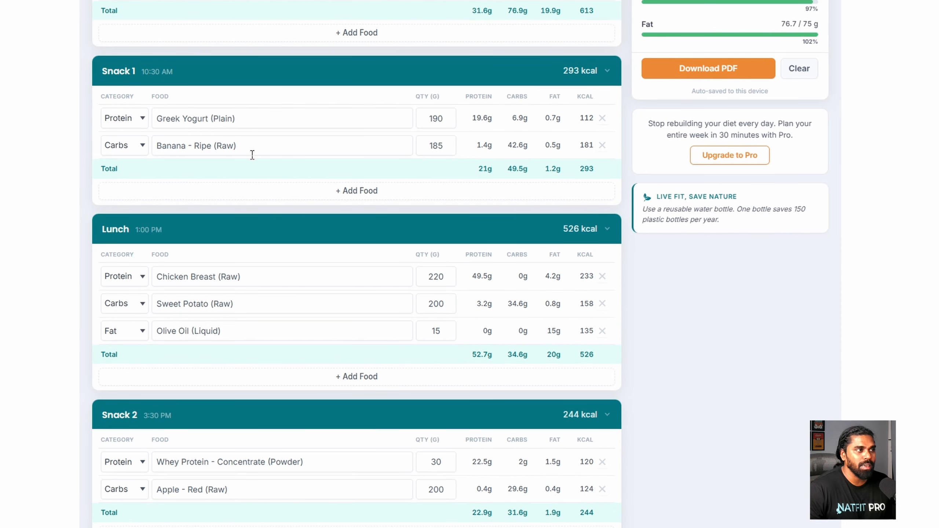
# - Set Snack 1's Greek Yogurt to 100 g and Banana to 200 g
pyautogui.doubleClick(436, 118)
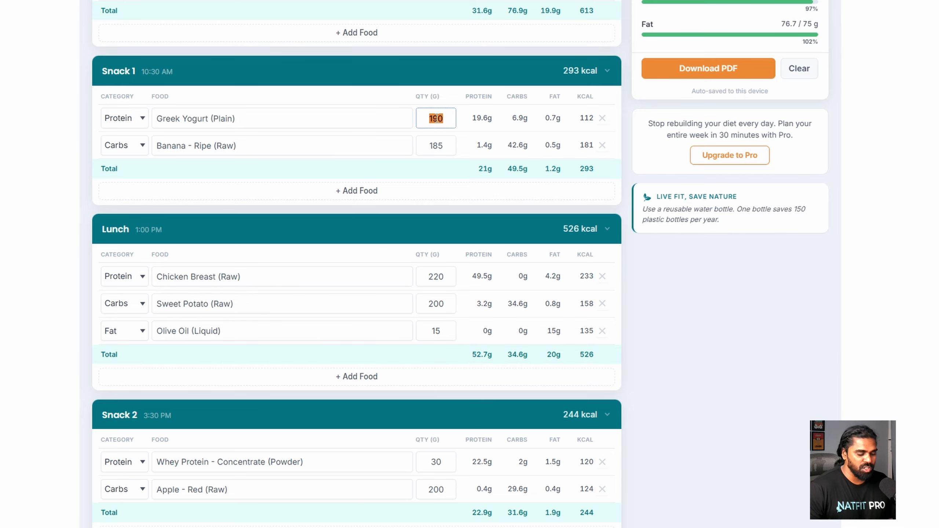
pyautogui.write('100')
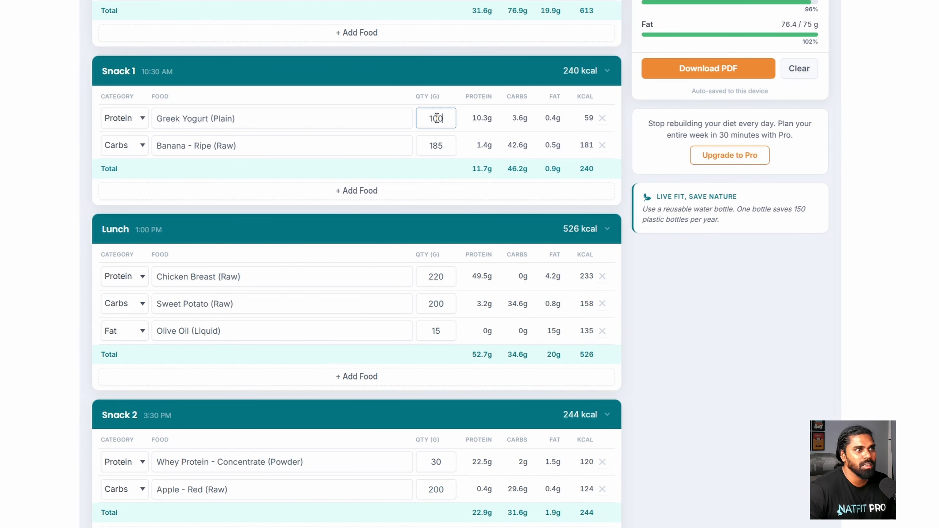
pyautogui.doubleClick(435, 146)
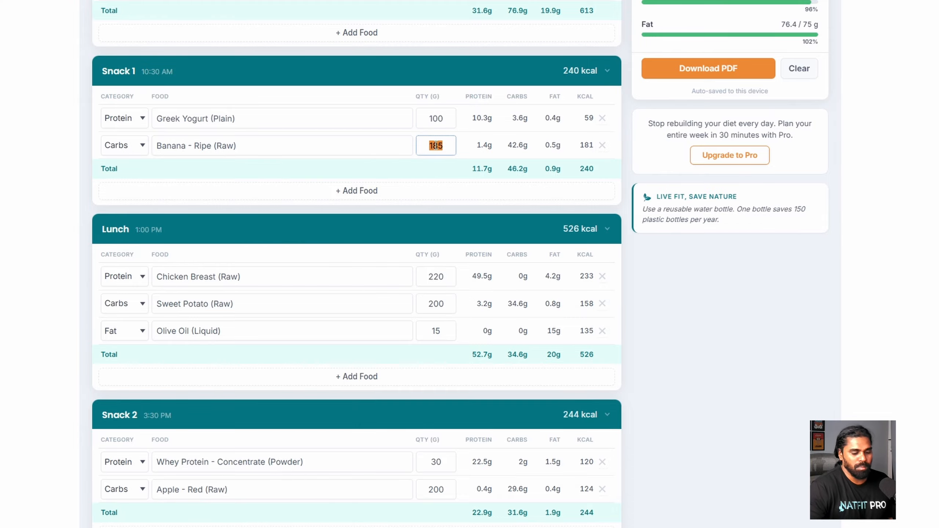
pyautogui.write('200')
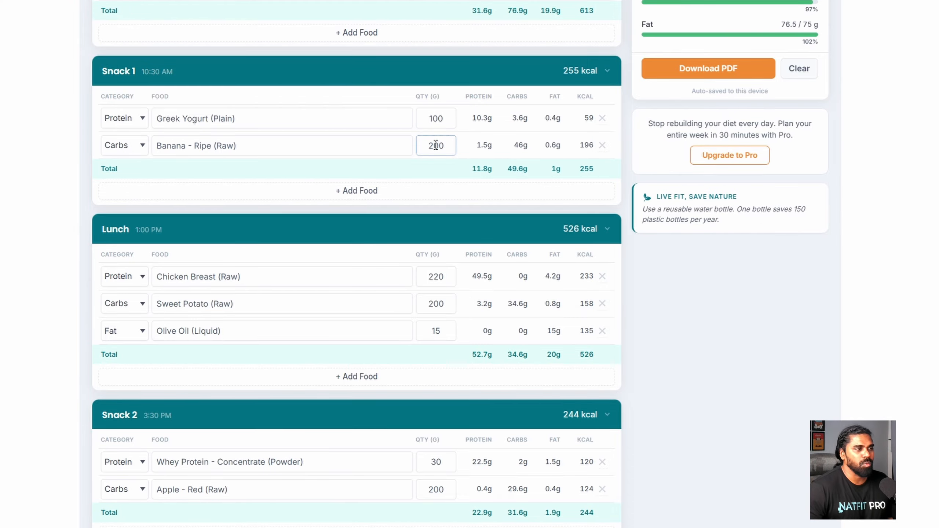
pyautogui.click(409, 209)
pyautogui.scroll(-2, 392, 211)
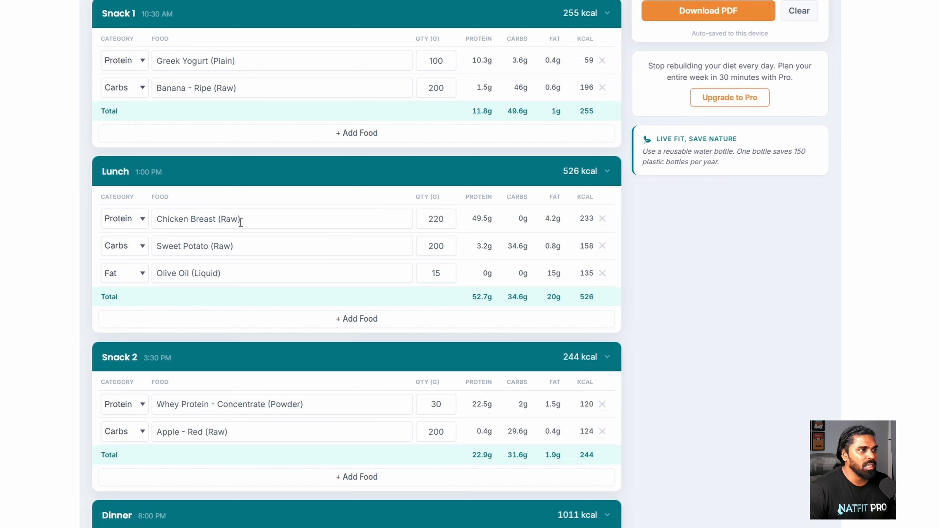
# - Set Lunch's Chicken Breast to 300 g and swap Sweet Potato for White Rice
pyautogui.scroll(-1, 362, 221)
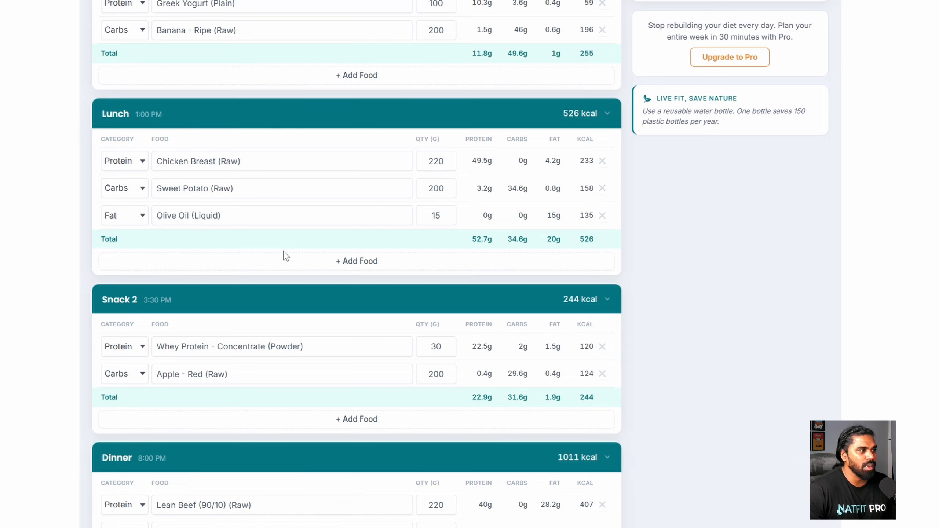
pyautogui.doubleClick(436, 162)
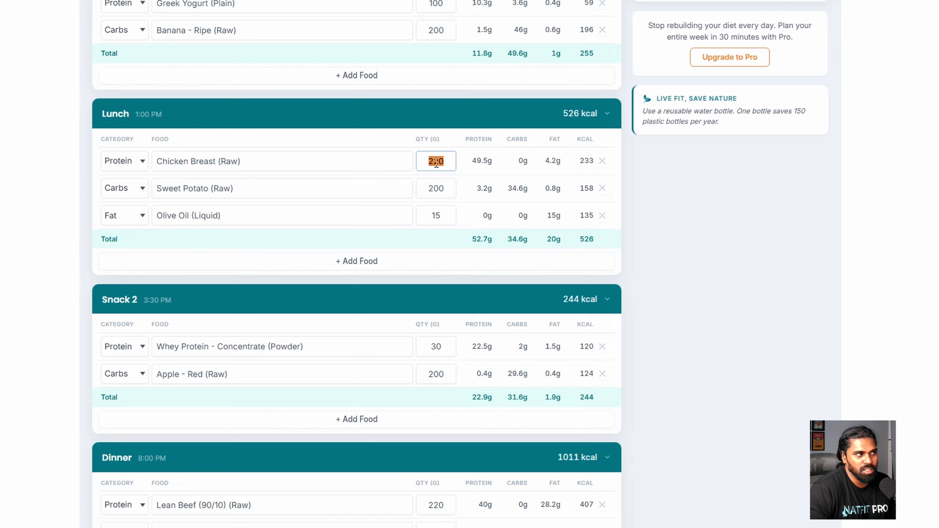
pyautogui.write('300')
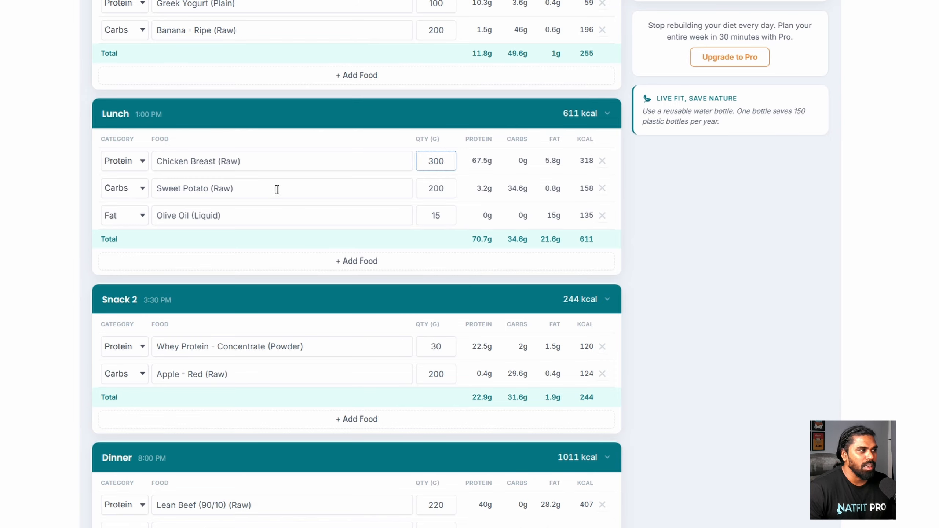
pyautogui.click(191, 187)
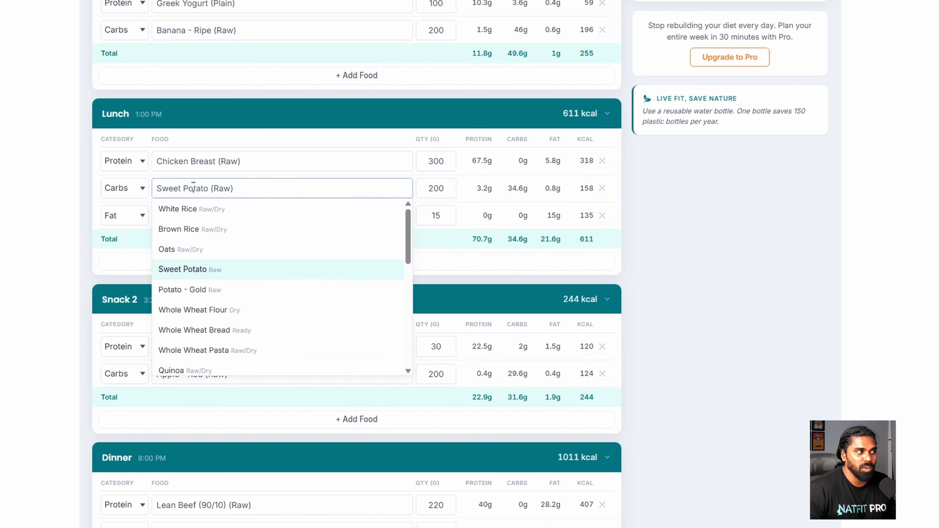
pyautogui.click(188, 207)
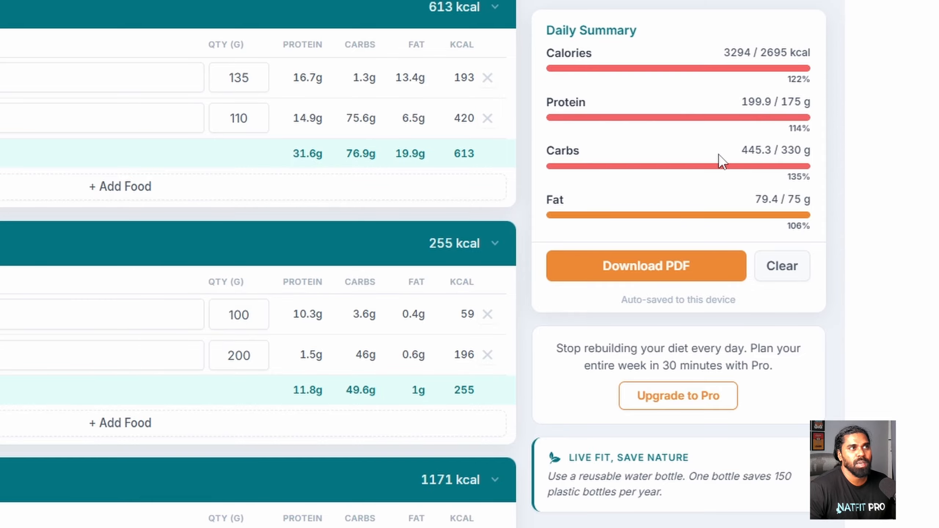
pyautogui.scroll(2, 718, 155)
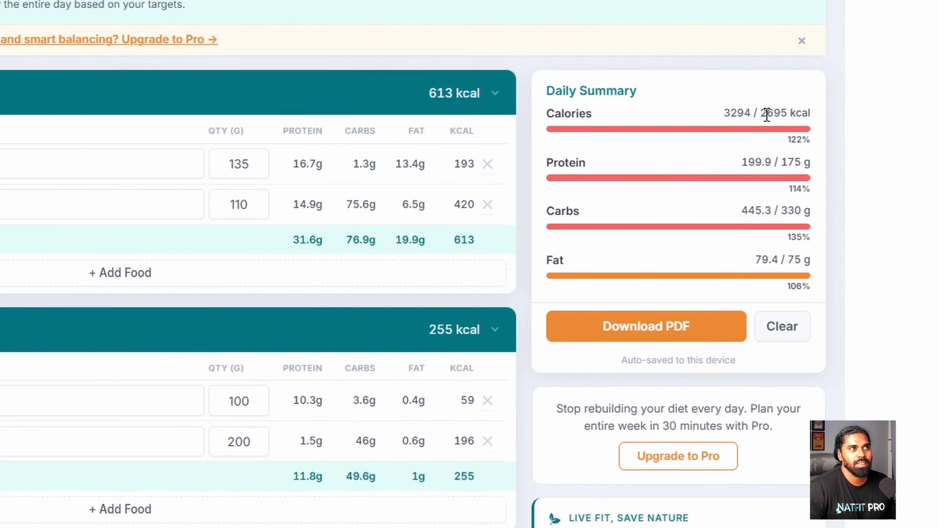
pyautogui.moveTo(761, 113); pyautogui.dragTo(810, 114)
pyautogui.click(695, 171)
pyautogui.doubleClick(436, 73)
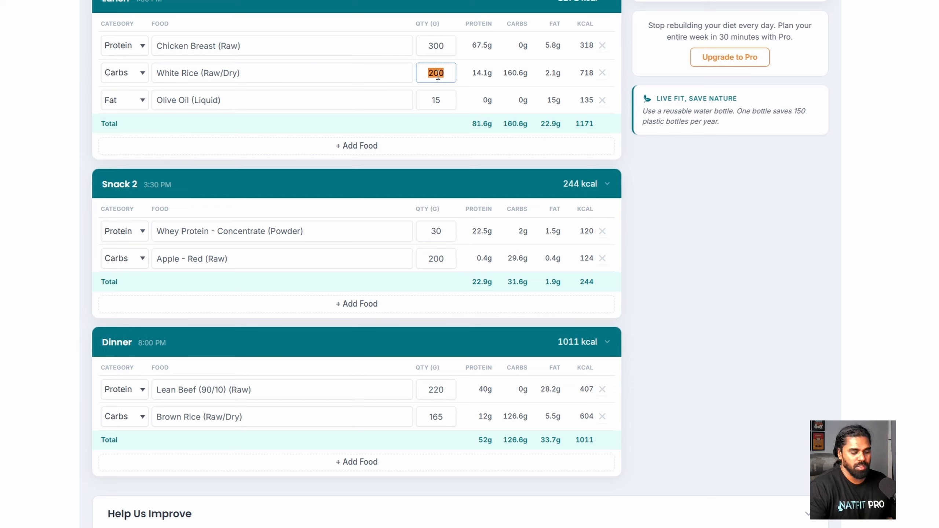
pyautogui.write('100')
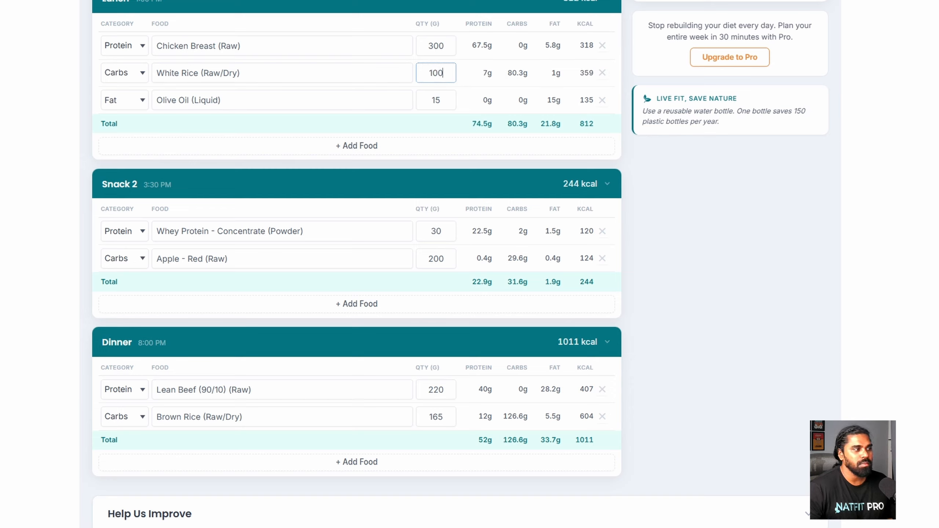
pyautogui.click(439, 391)
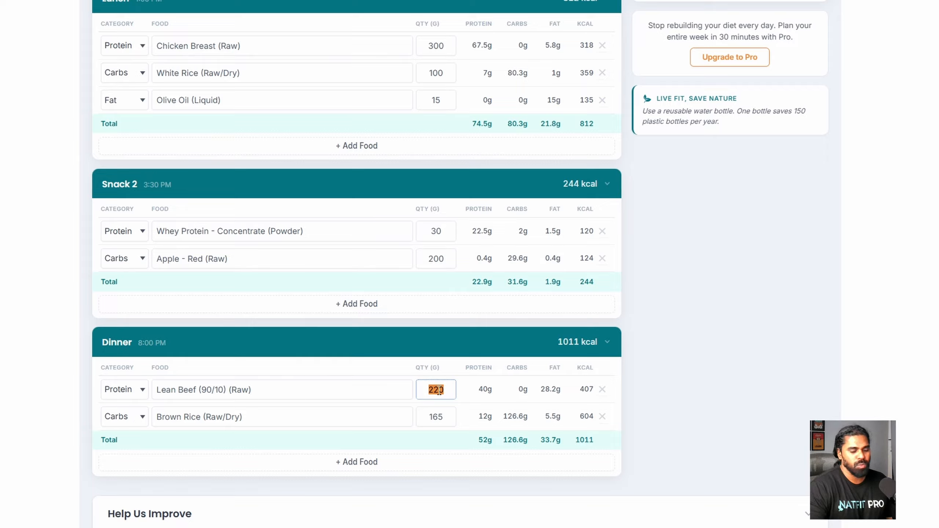
pyautogui.press('BackSpace')
pyautogui.write('150')
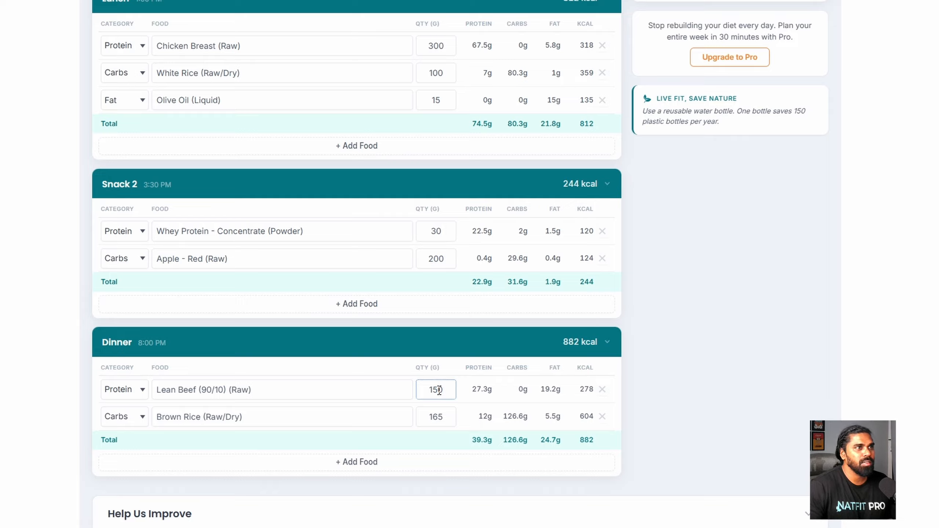
pyautogui.click(441, 415)
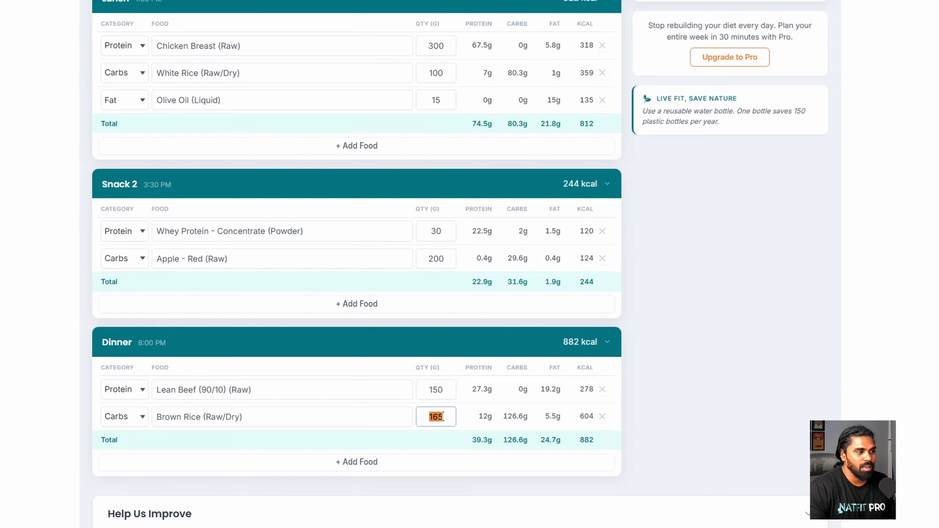
pyautogui.write('100')
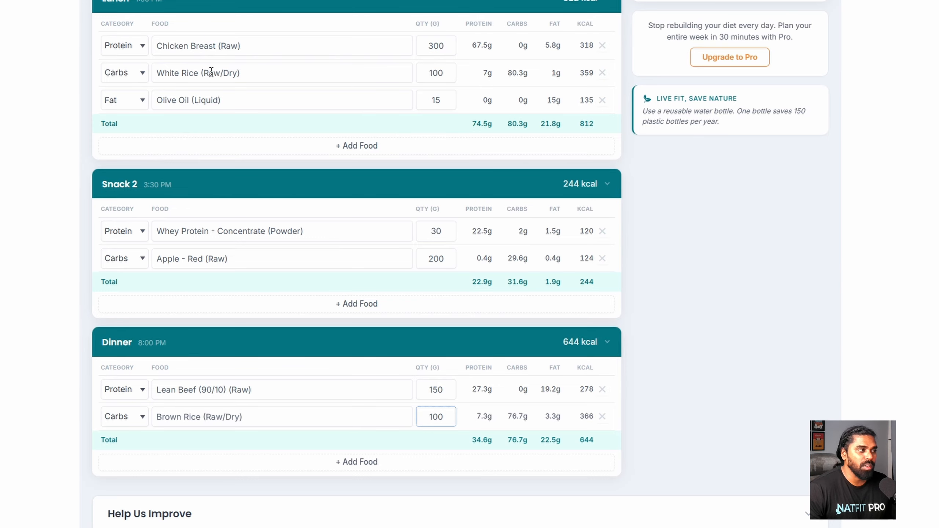
pyautogui.click(190, 417)
pyautogui.scroll(-2, 189, 424)
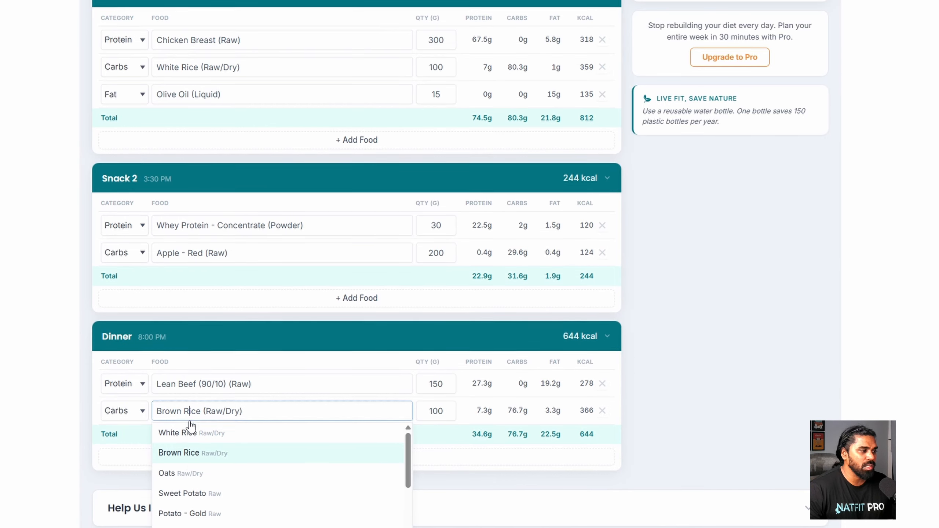
pyautogui.click(194, 486)
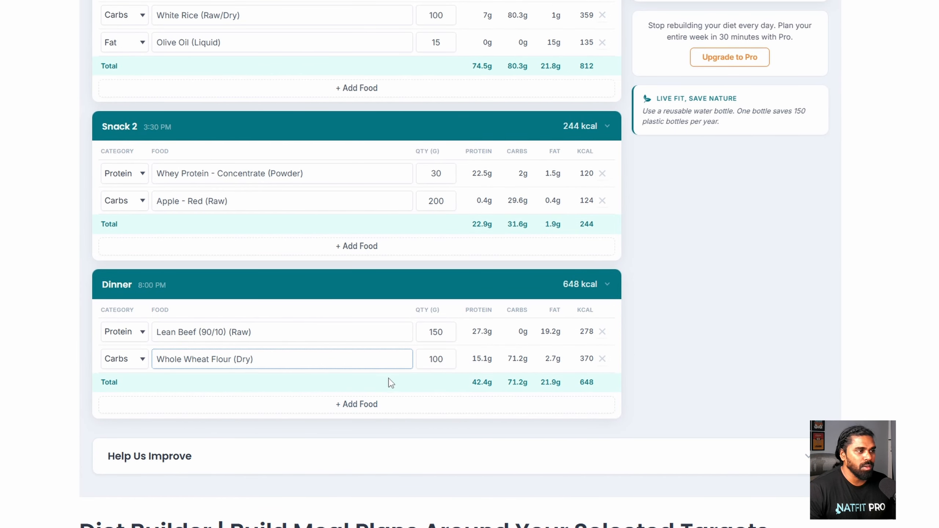
pyautogui.scroll(2, 446, 436)
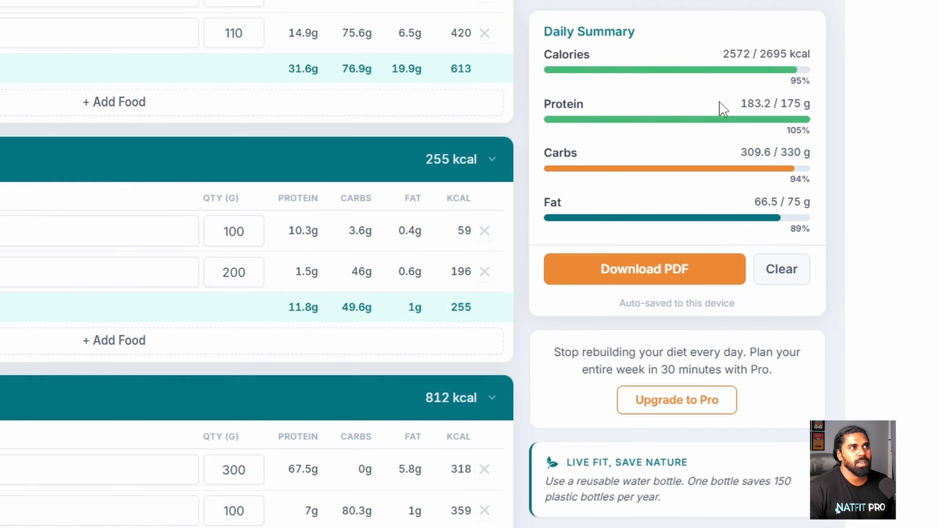
pyautogui.moveTo(740, 99); pyautogui.dragTo(801, 99)
pyautogui.moveTo(740, 151); pyautogui.dragTo(780, 163)
pyautogui.moveTo(754, 202); pyautogui.dragTo(779, 201)
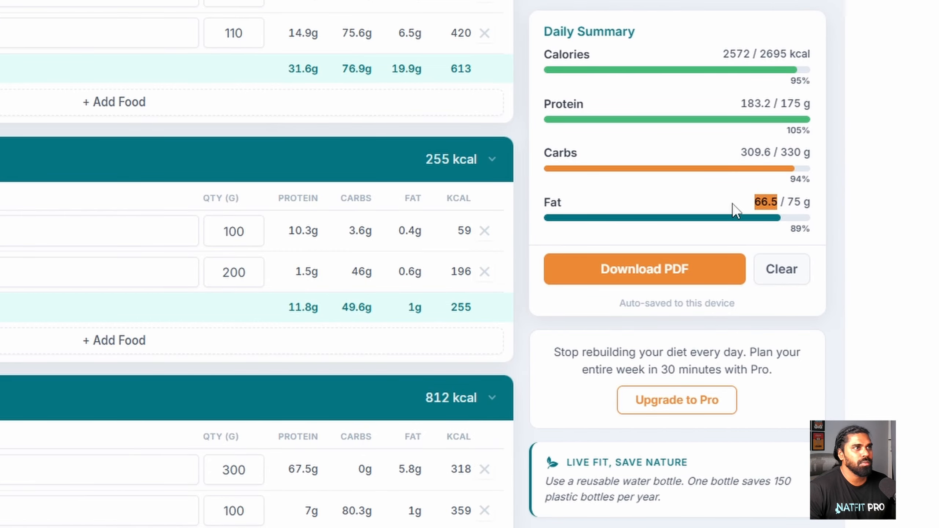
pyautogui.click(639, 218)
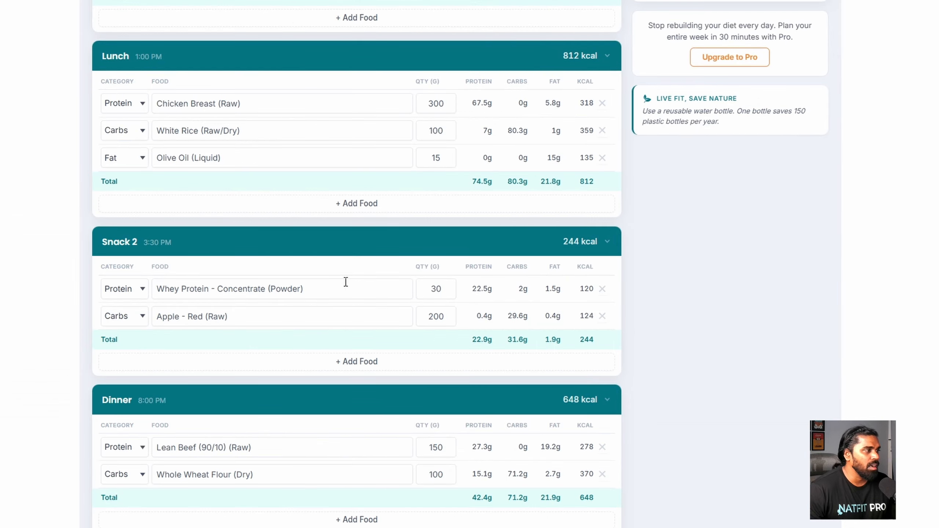
pyautogui.scroll(5, 354, 308)
pyautogui.scroll(2, 366, 439)
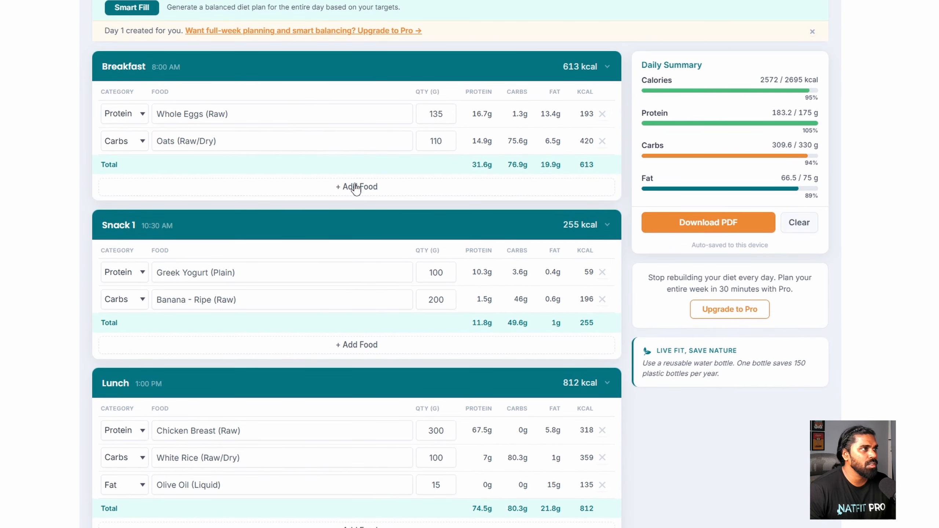
# - Add a Fat row of 15 g Almonds (Raw) to Breakfast, reaching 707 kcal
pyautogui.click(356, 187)
pyautogui.click(142, 169)
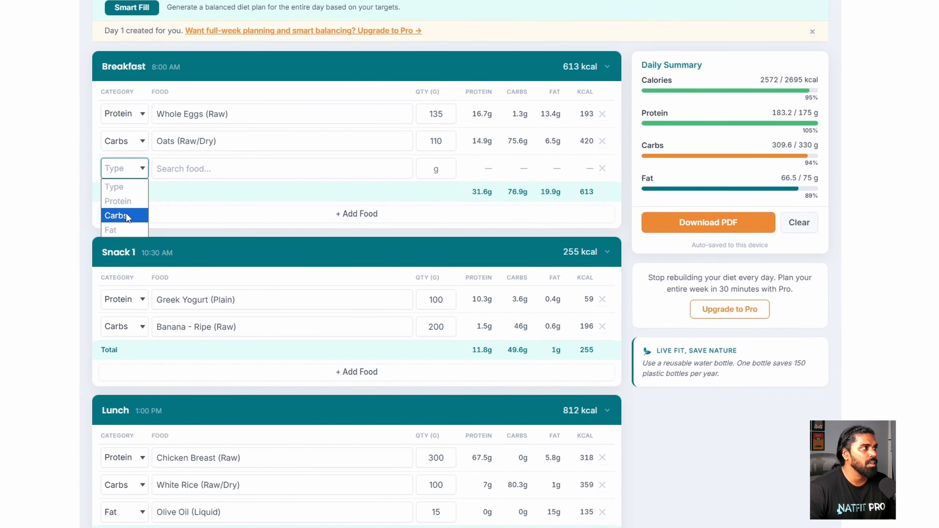
pyautogui.click(123, 229)
pyautogui.click(184, 171)
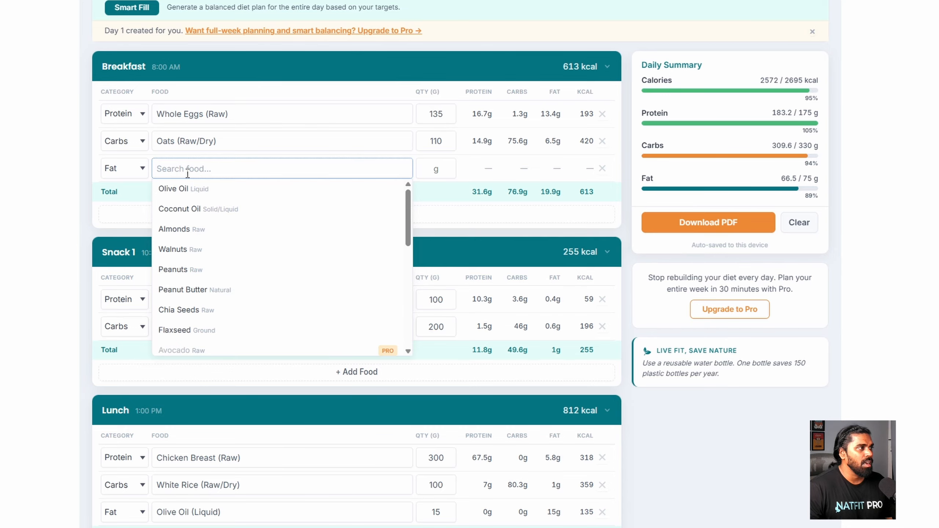
pyautogui.write('a')
pyautogui.click(193, 188)
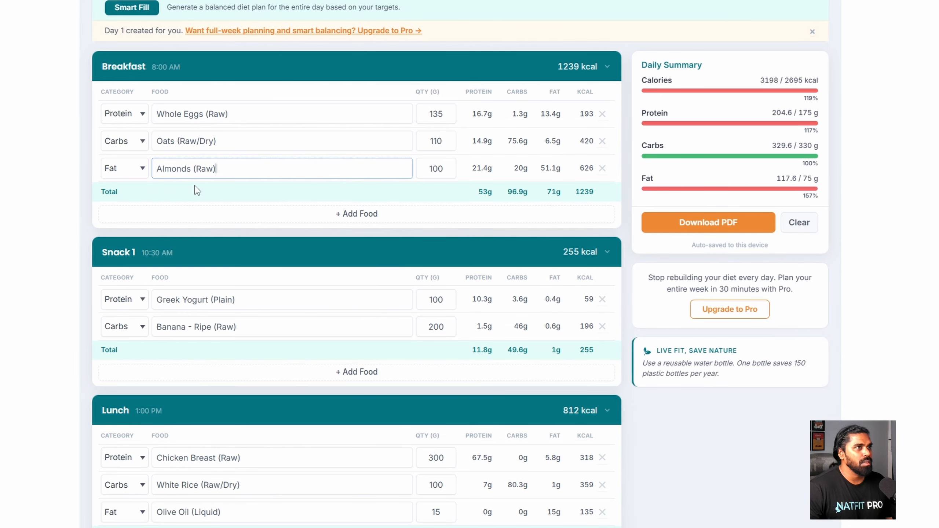
pyautogui.click(438, 162)
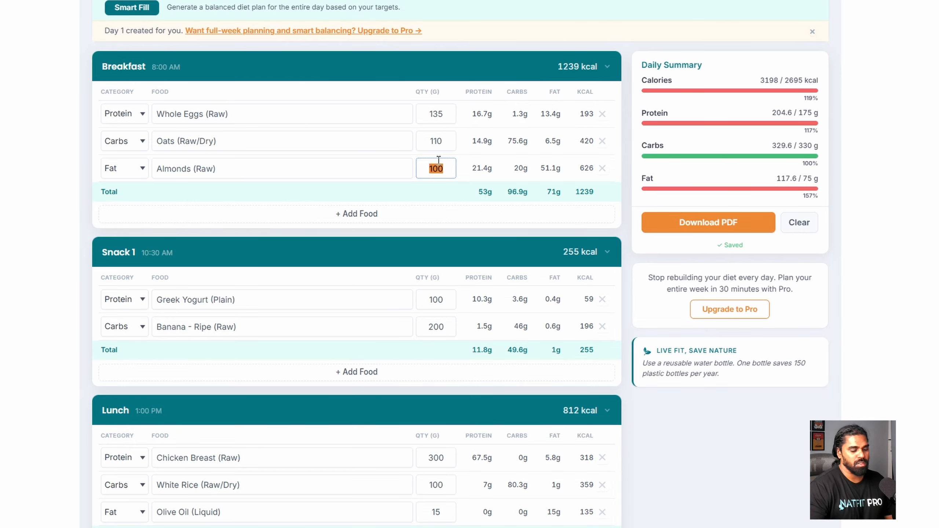
pyautogui.write('15')
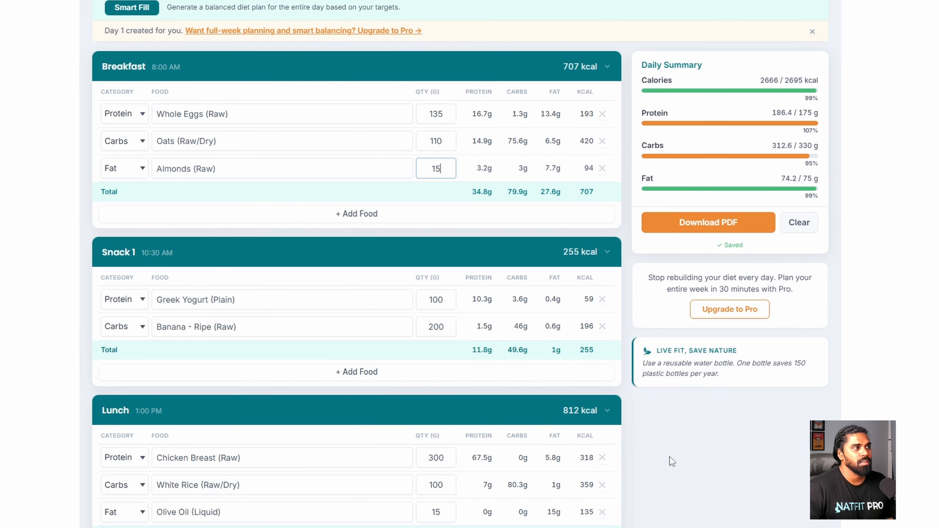
pyautogui.click(702, 484)
pyautogui.scroll(-2, 703, 372)
pyautogui.scroll(1, 696, 371)
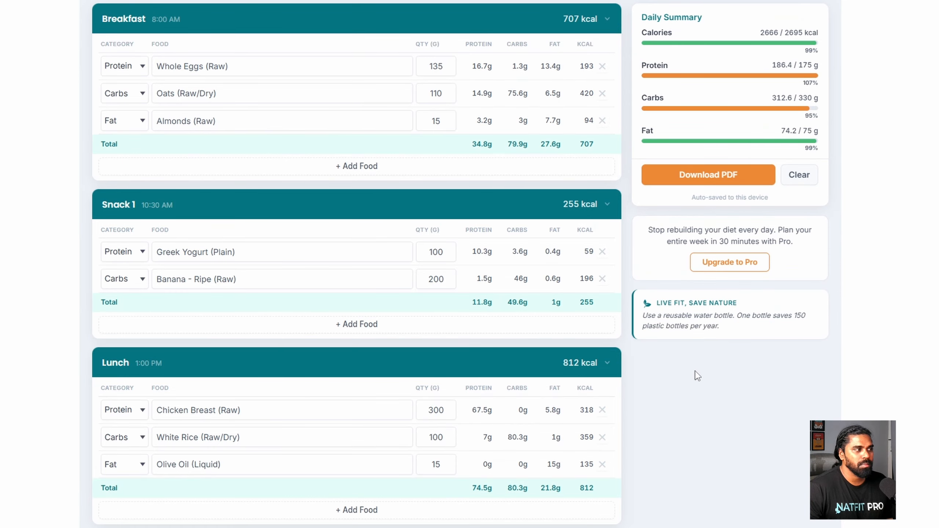
# - Change Lunch's White Rice to 120 g and Chicken Breast to 250 g
pyautogui.click(446, 437)
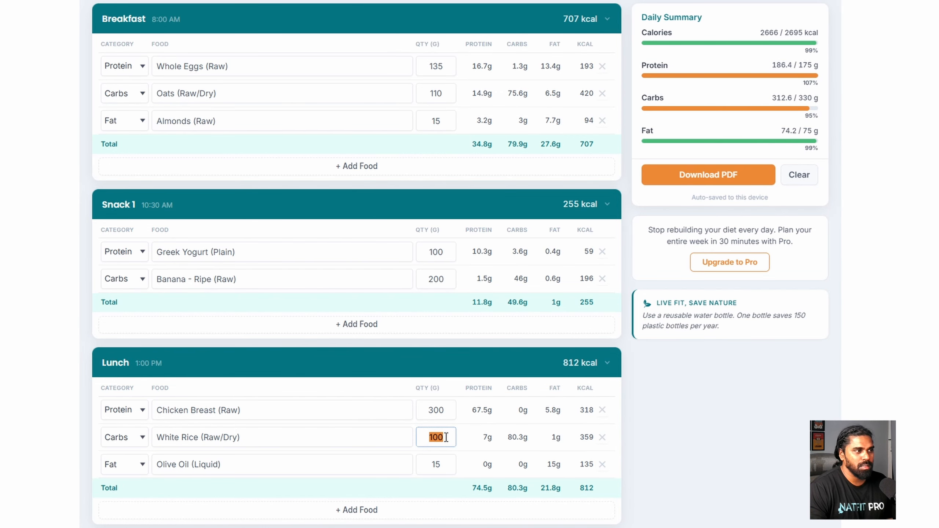
pyautogui.write('120')
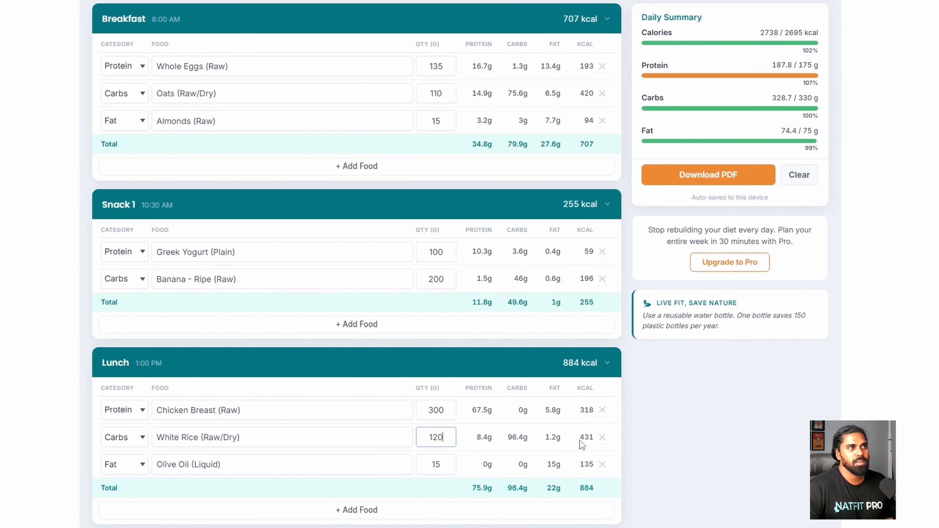
pyautogui.click(680, 431)
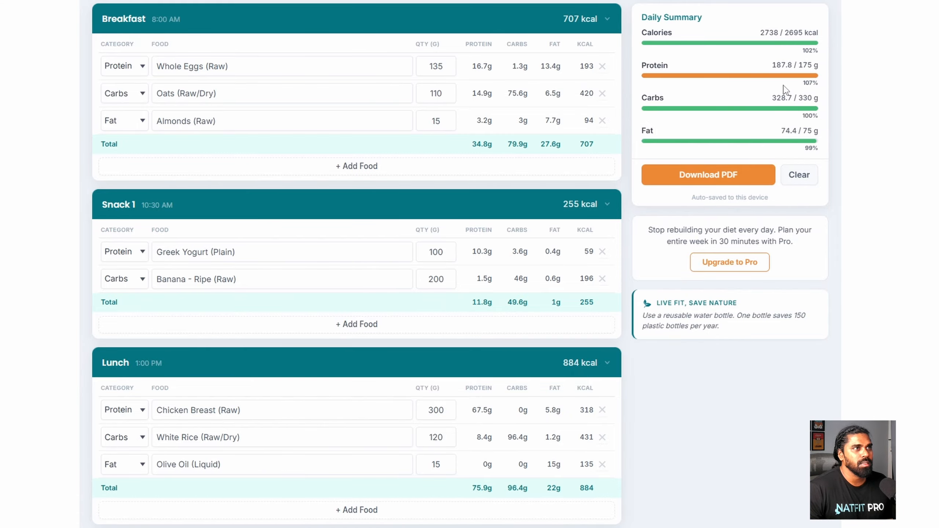
pyautogui.scroll(2, 780, 98)
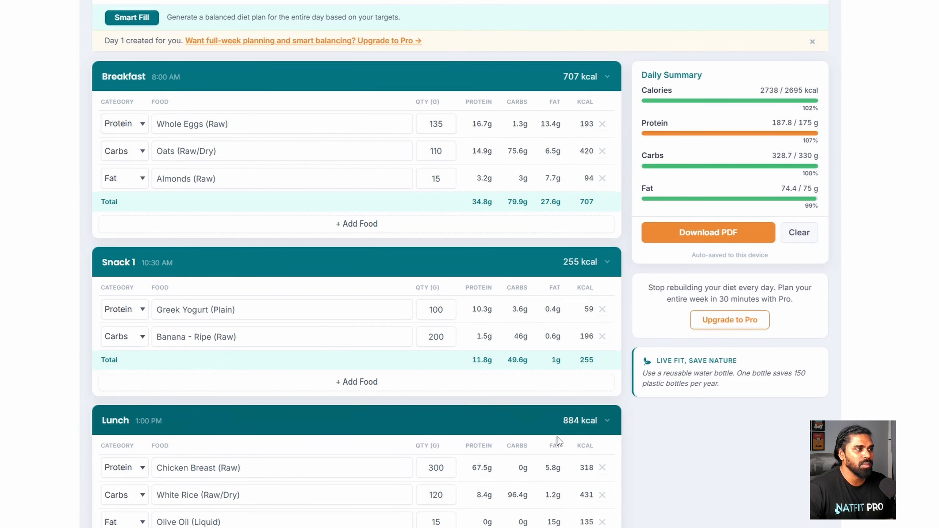
pyautogui.scroll(-4, 447, 481)
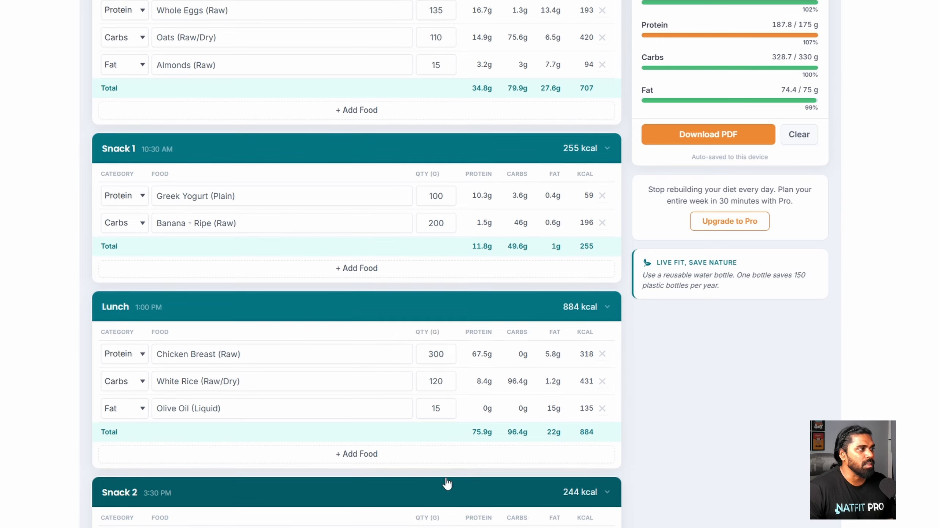
pyautogui.scroll(2, 447, 483)
pyautogui.scroll(2, 447, 481)
pyautogui.doubleClick(444, 467)
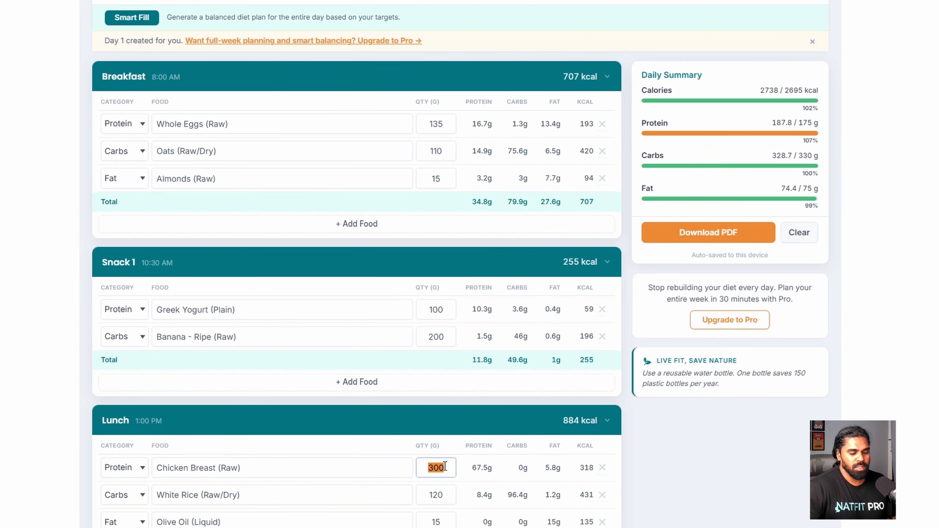
pyautogui.write('250')
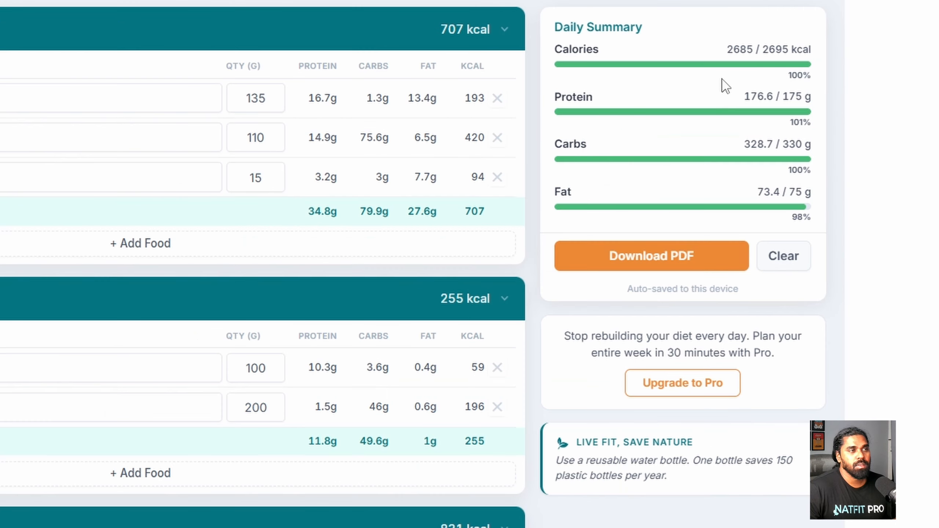
# - Highlight the new totals: 2685/2695 kcal, 176.6 g protein, 328.7 g carbs, 73.4 g fat
pyautogui.moveTo(726, 49); pyautogui.dragTo(789, 49)
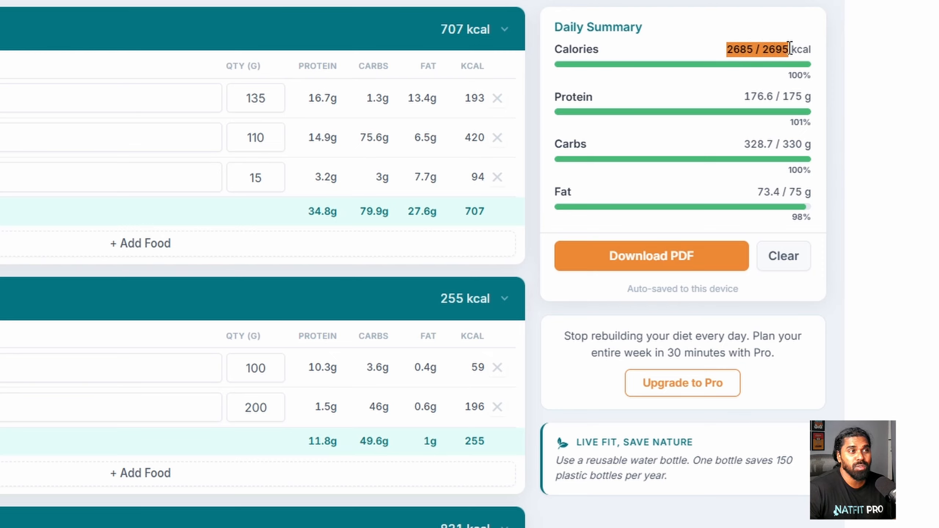
pyautogui.click(755, 89)
pyautogui.moveTo(742, 96); pyautogui.dragTo(776, 97)
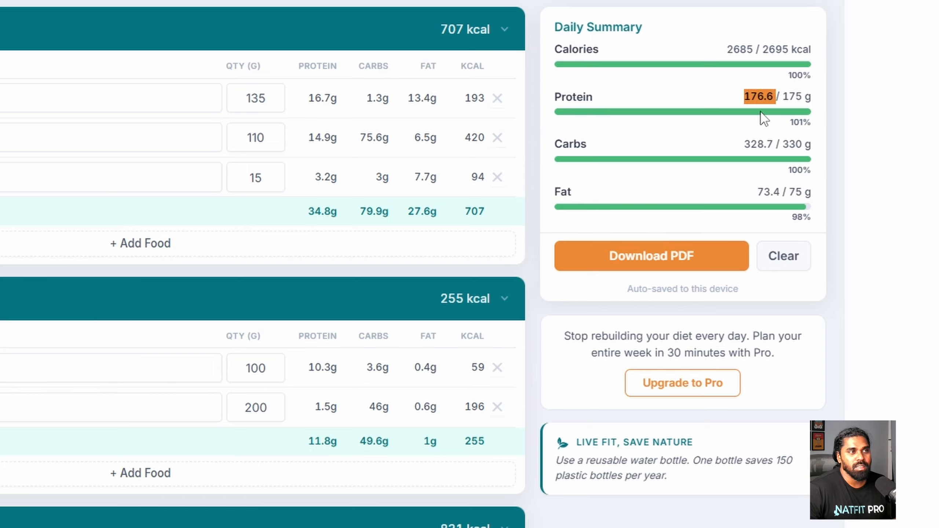
pyautogui.click(772, 92)
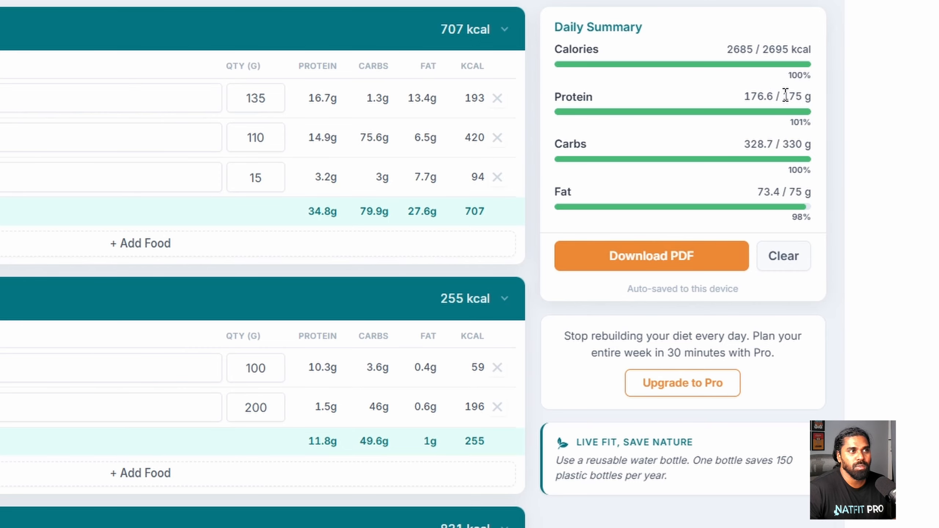
pyautogui.moveTo(739, 144); pyautogui.dragTo(804, 145)
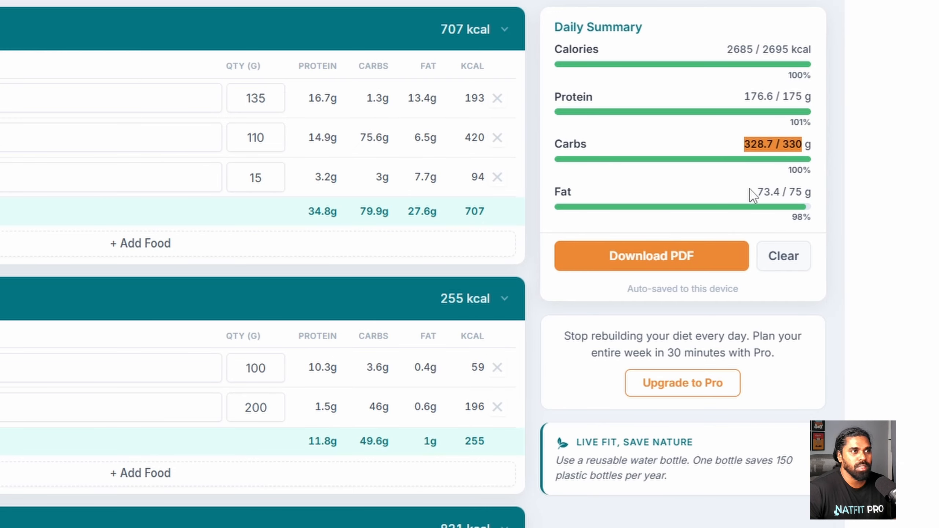
pyautogui.moveTo(750, 193); pyautogui.dragTo(803, 193)
pyautogui.click(691, 201)
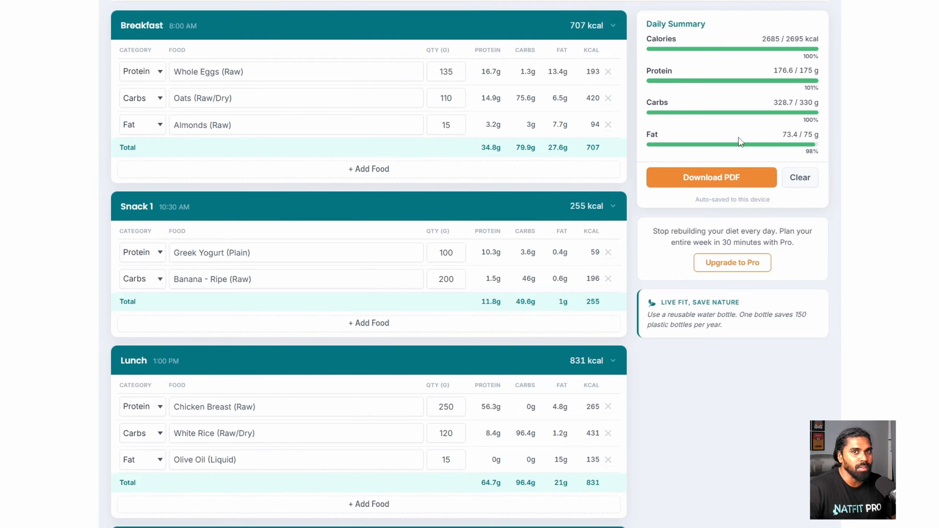
# - Download the day's meal plan as a PDF and exit fullscreen to reveal the downloads list
pyautogui.scroll(1, 739, 141)
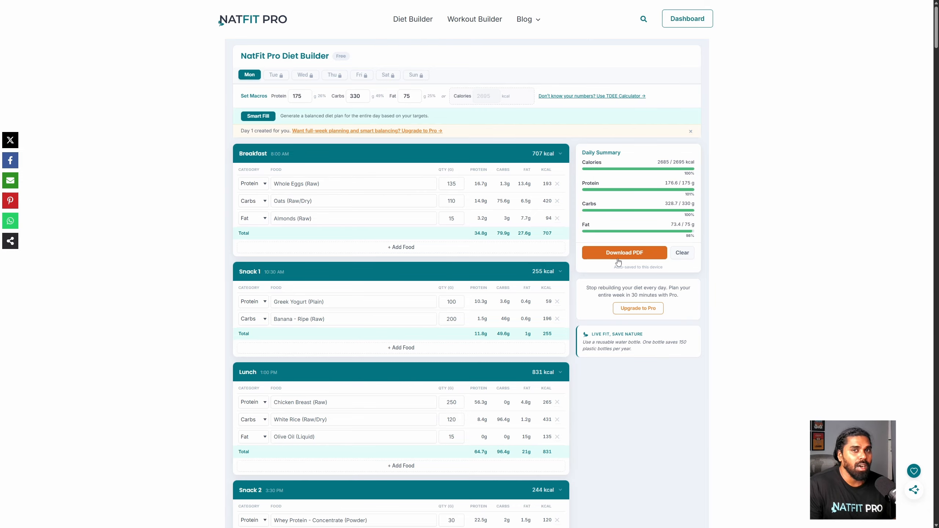
pyautogui.click(644, 257)
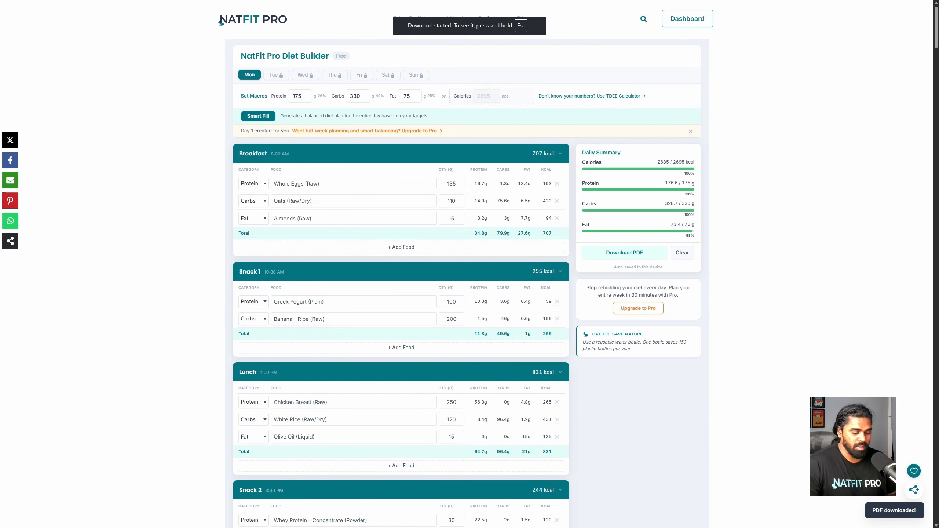
pyautogui.press('Escape')
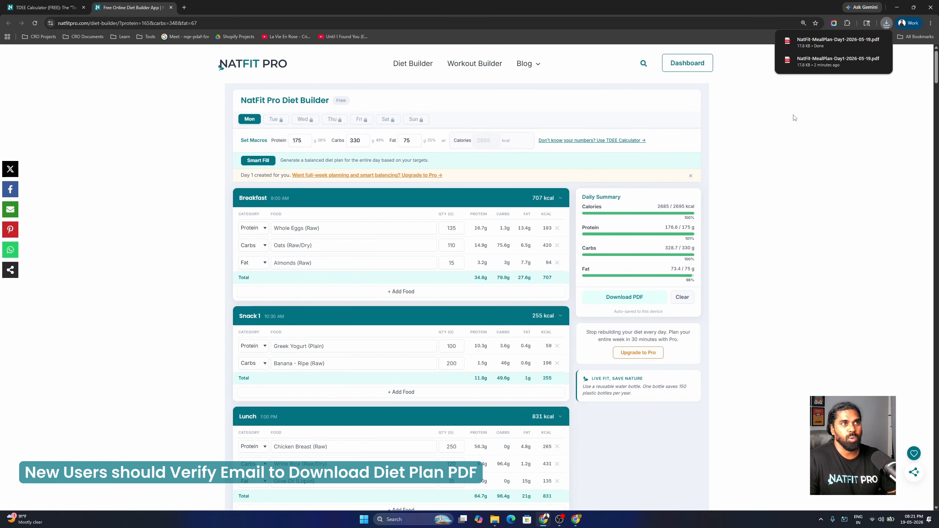
# - Open the downloaded meal-plan PDF full screen at 125% zoom
pyautogui.click(813, 50)
pyautogui.press('F11')
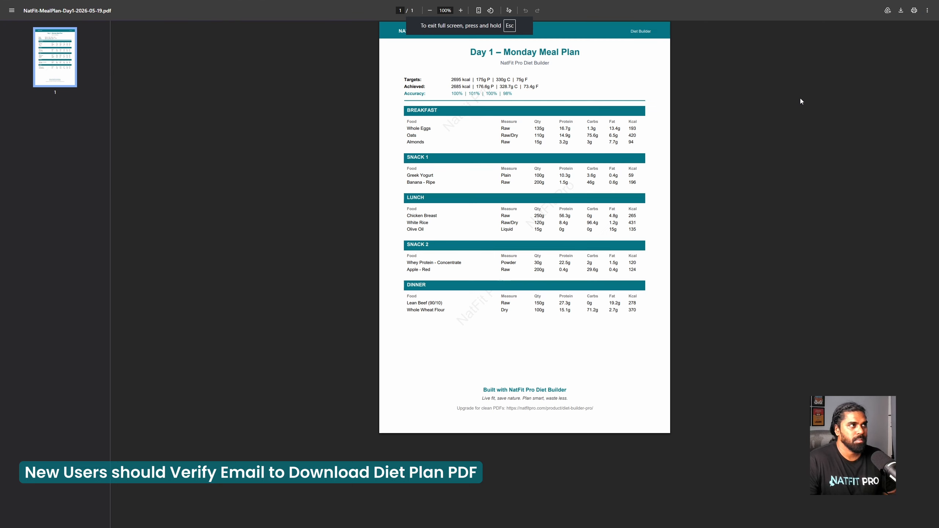
pyautogui.click(461, 10)
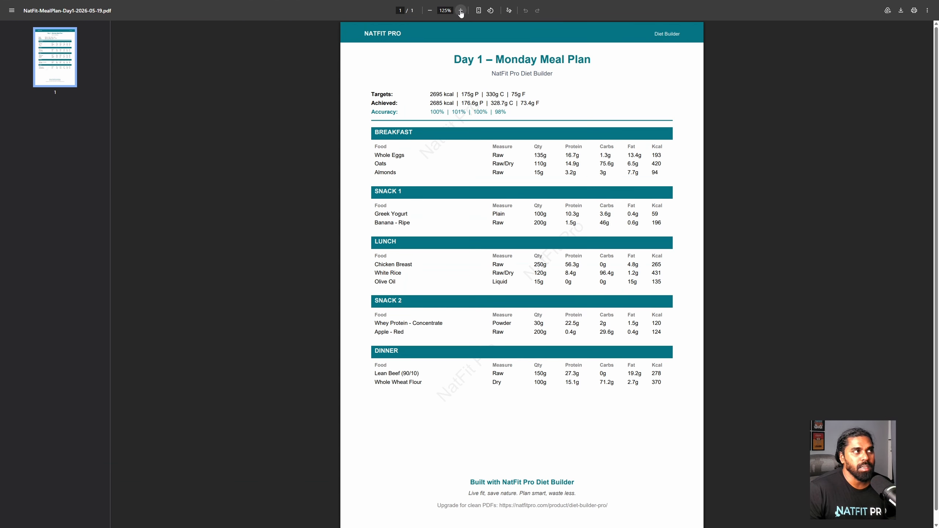
# - Highlight the Targets label, 2695 kcal target, Measure heading and Chicken Breast's Raw measure
pyautogui.moveTo(367, 96); pyautogui.dragTo(430, 93)
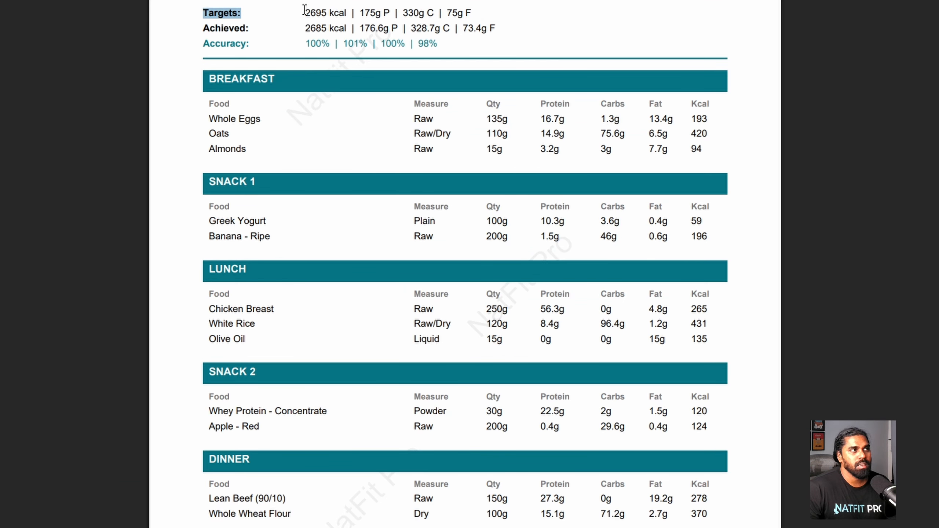
pyautogui.click(430, 93)
pyautogui.moveTo(304, 12); pyautogui.dragTo(490, 16)
pyautogui.click(489, 15)
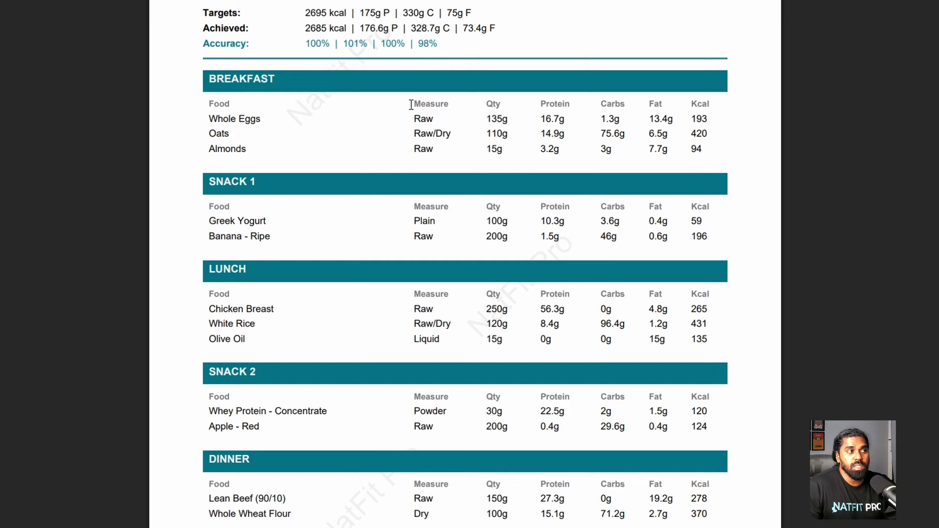
pyautogui.moveTo(413, 103); pyautogui.dragTo(451, 104)
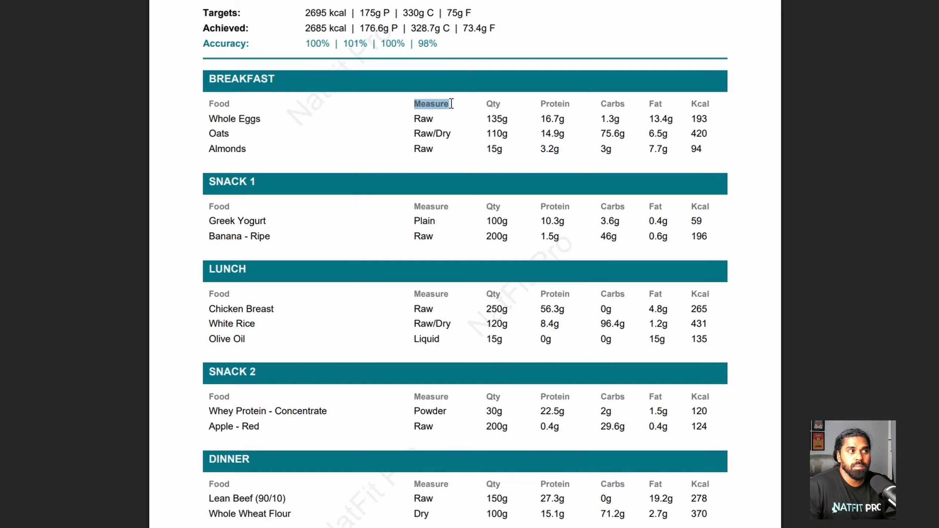
pyautogui.click(402, 136)
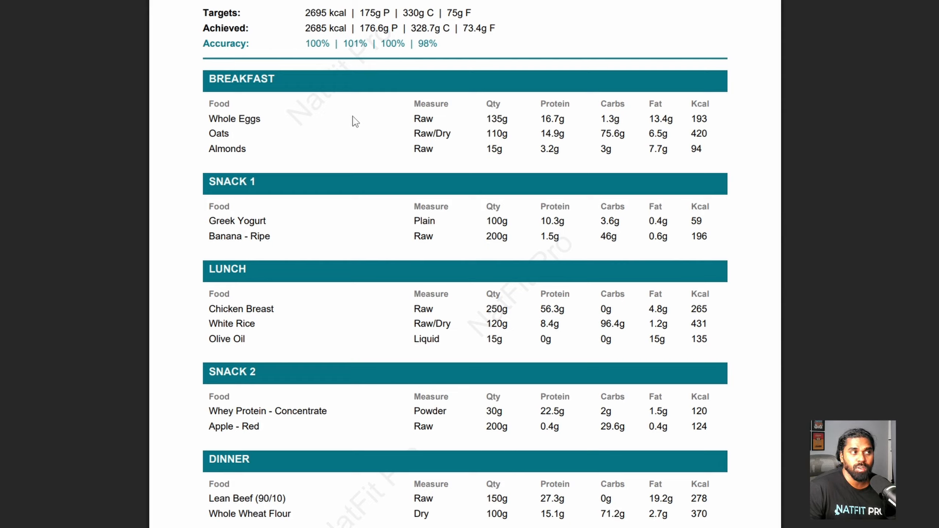
pyautogui.moveTo(409, 309); pyautogui.dragTo(437, 308)
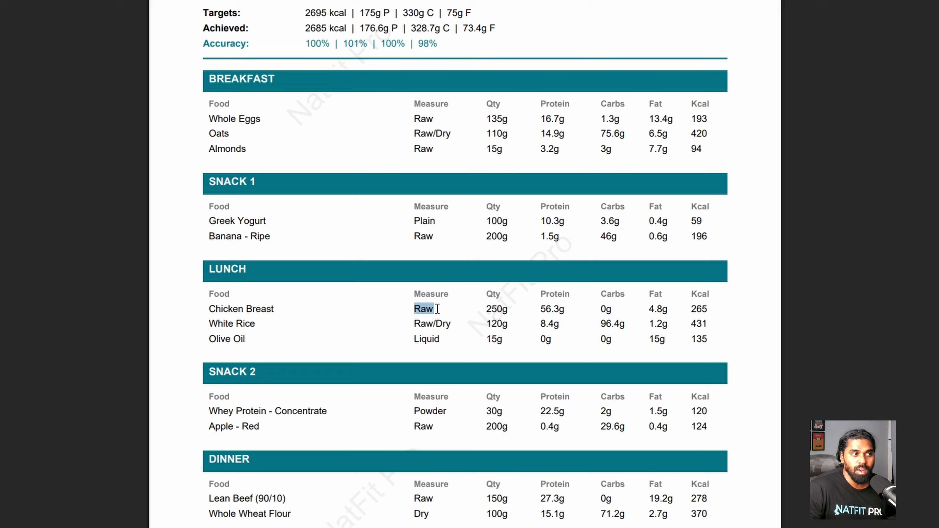
pyautogui.click(489, 311)
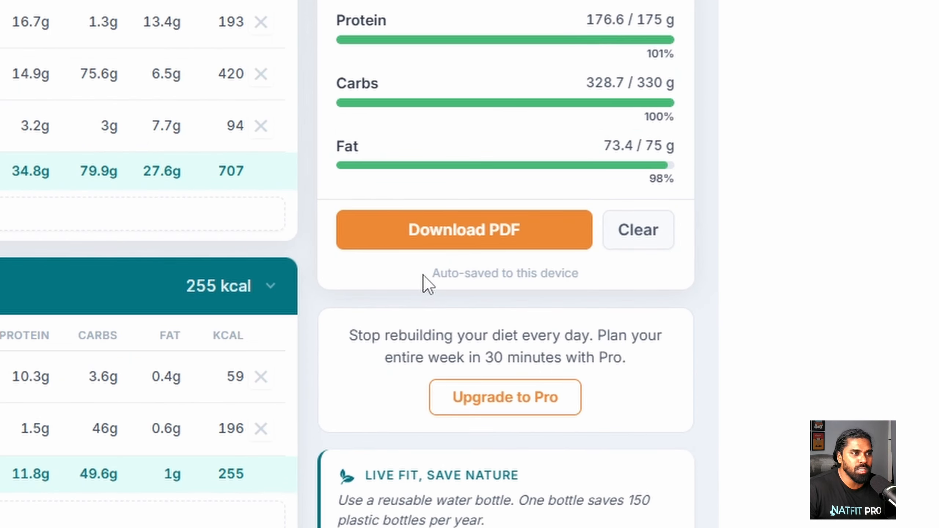
pyautogui.moveTo(422, 274); pyautogui.dragTo(579, 273)
pyautogui.click(596, 263)
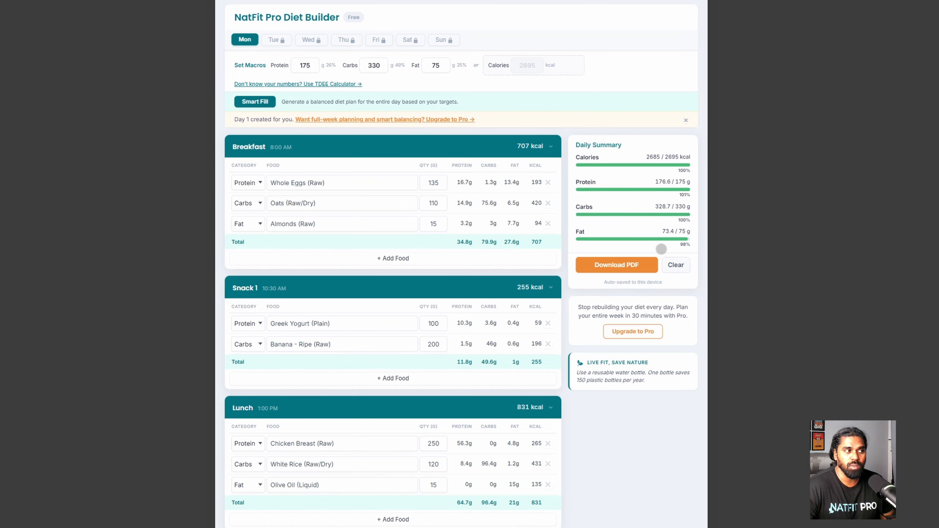
# - Set the daily target by calories instead of macros
pyautogui.scroll(-10, 649, 426)
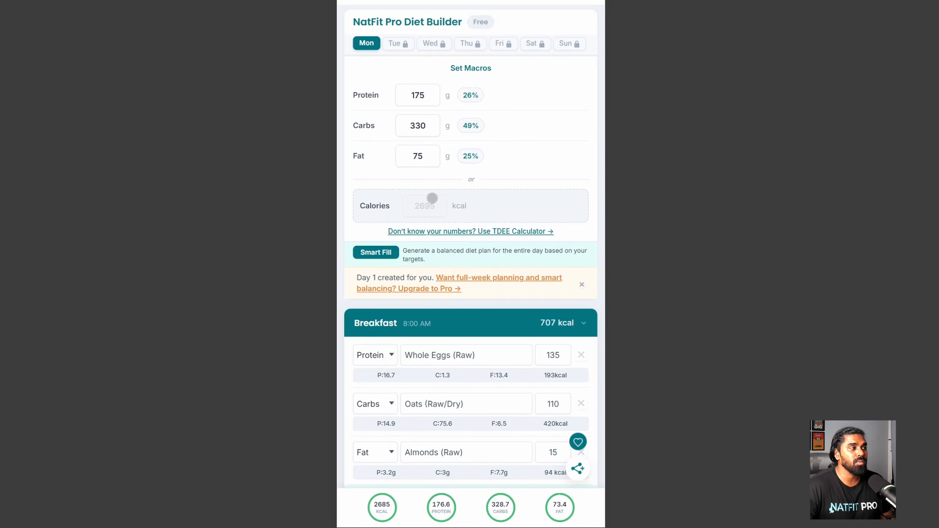
pyautogui.click(429, 204)
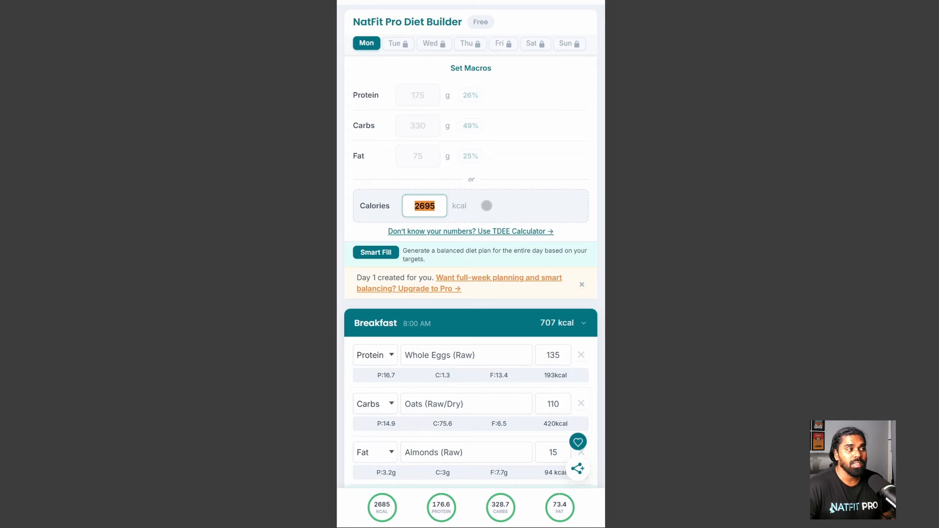
pyautogui.click(505, 163)
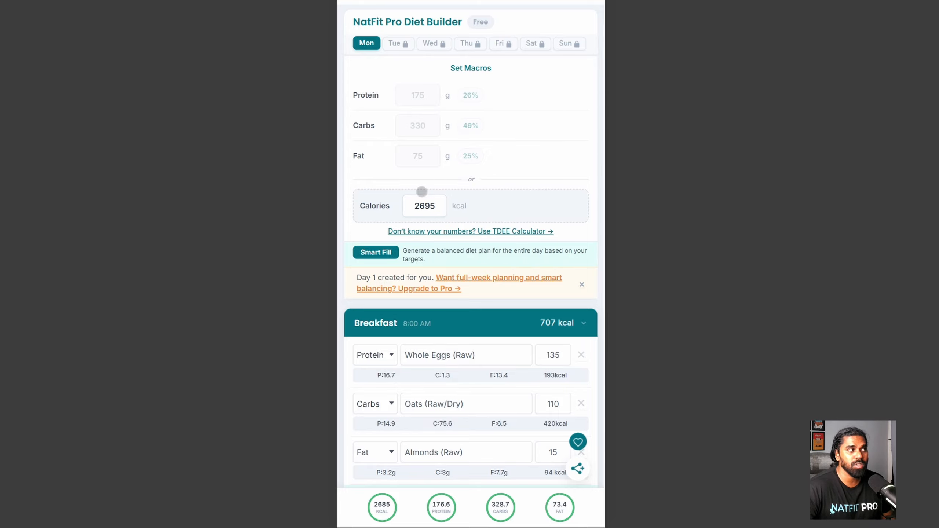
# - Collapse the Breakfast, Snack 1, Lunch and Snack 2 meals
pyautogui.scroll(-7, 519, 207)
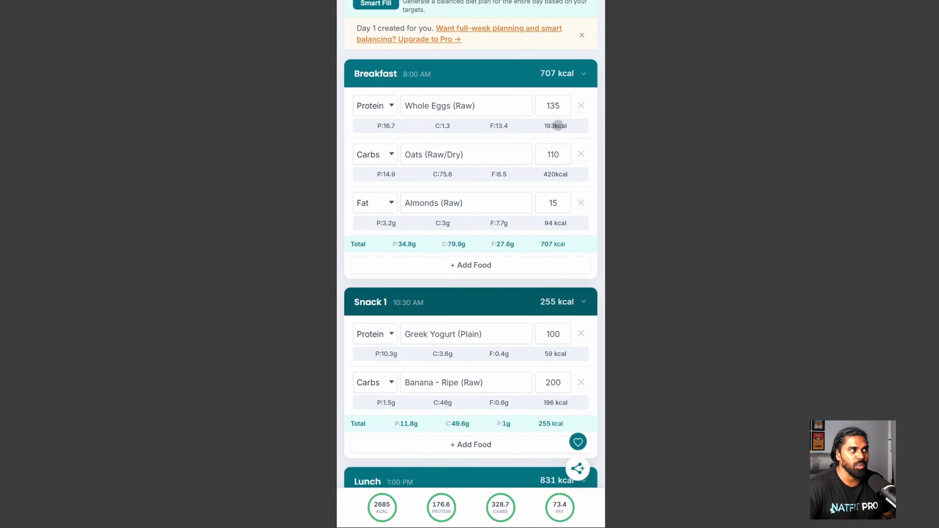
pyautogui.click(583, 74)
pyautogui.click(582, 110)
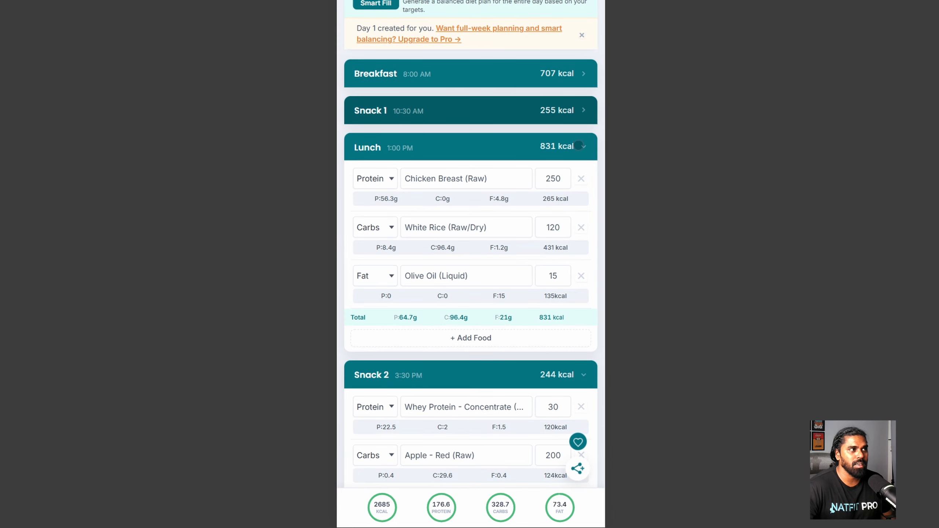
pyautogui.click(583, 146)
pyautogui.click(583, 183)
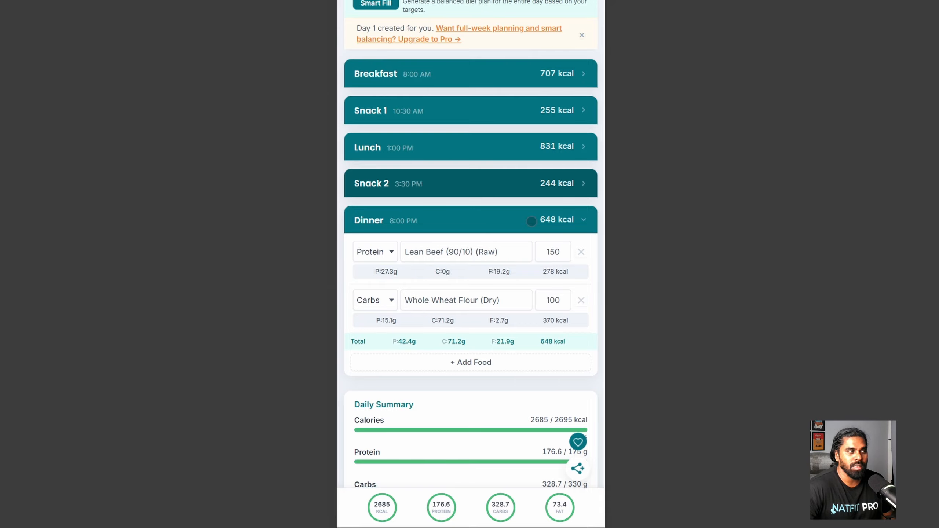
# - Expand Breakfast and Snack 1 again and scroll down to Dinner's 648 kcal
pyautogui.click(569, 73)
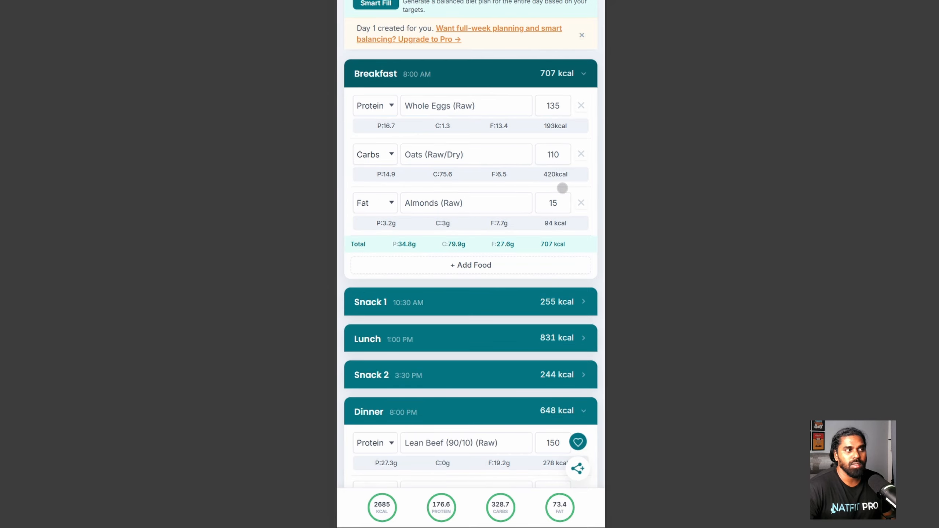
pyautogui.click(550, 301)
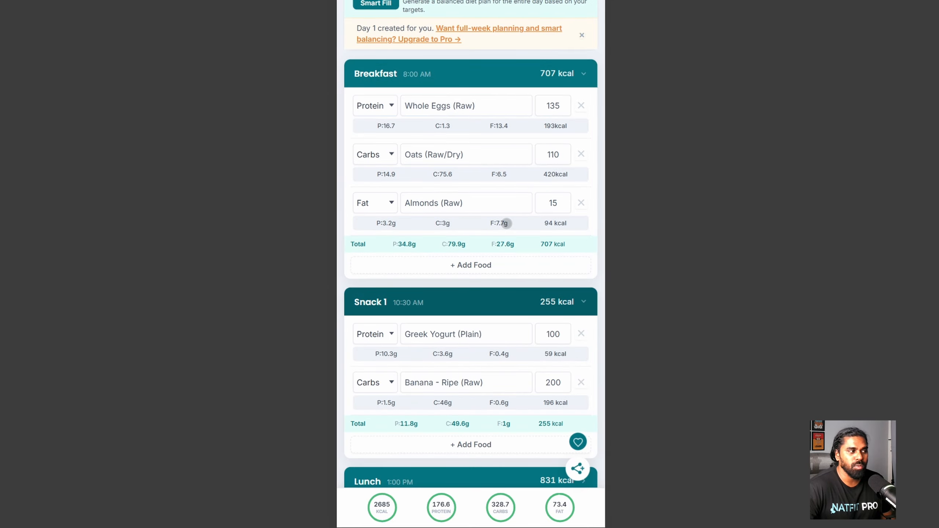
pyautogui.scroll(-2, 440, 412)
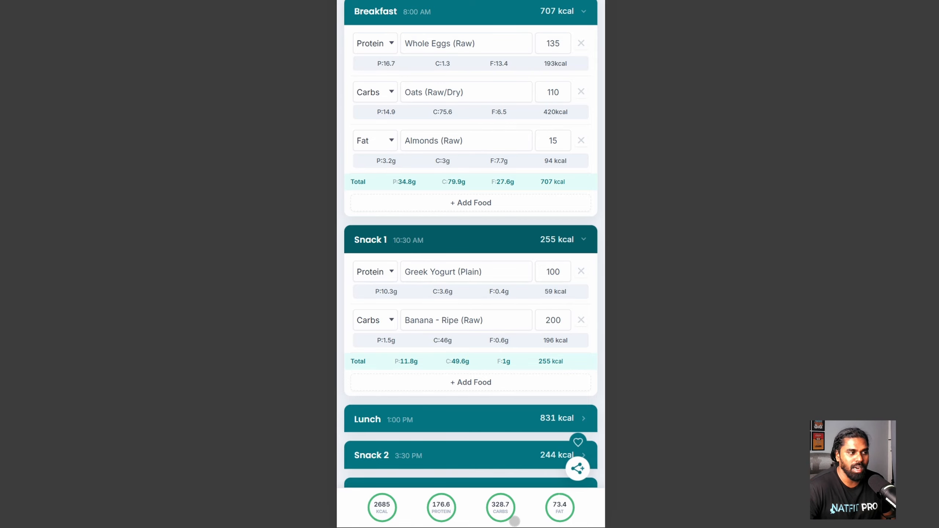
pyautogui.scroll(-10, 510, 318)
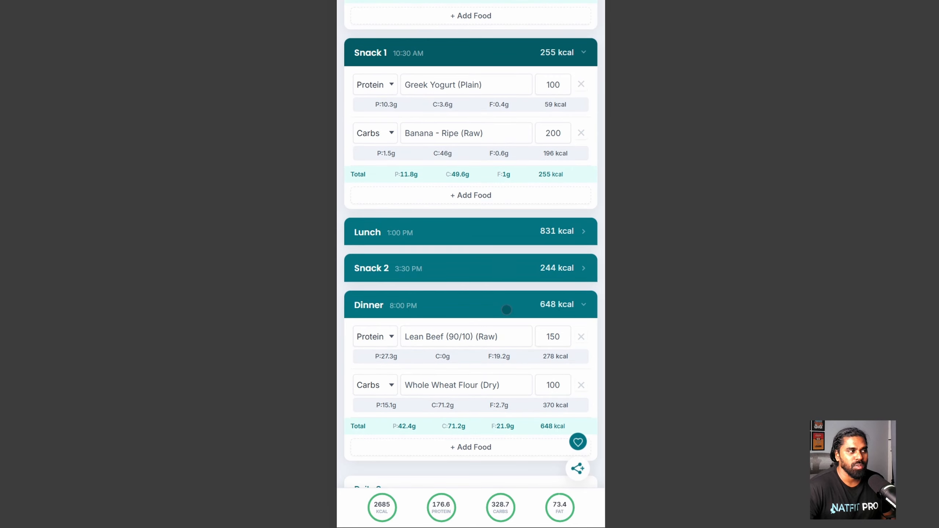
pyautogui.scroll(-2, 496, 308)
pyautogui.scroll(20, 493, 307)
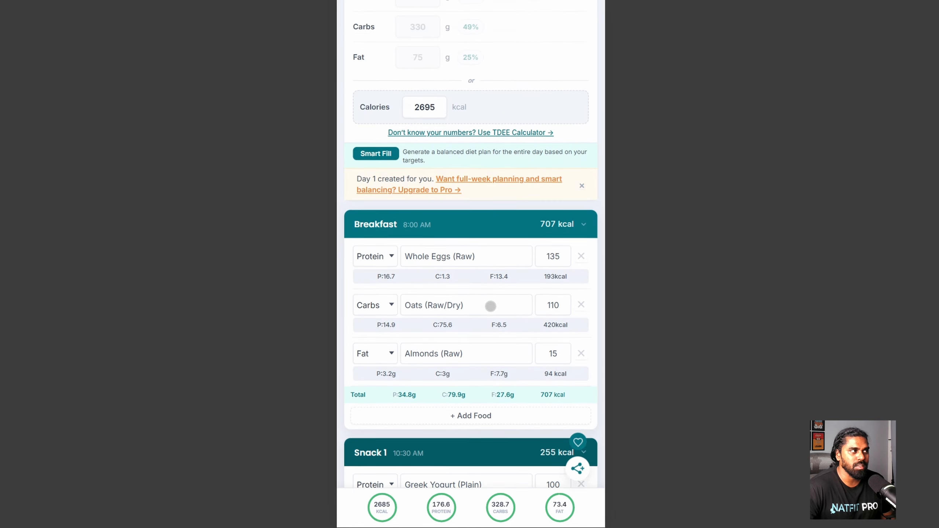
pyautogui.scroll(-2, 487, 300)
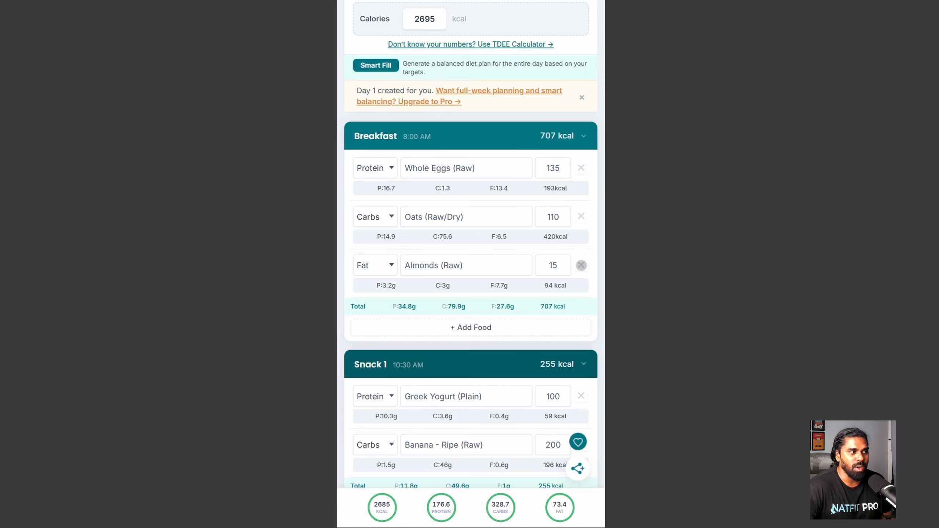
# - Delete the Almonds row from Breakfast
pyautogui.click(581, 265)
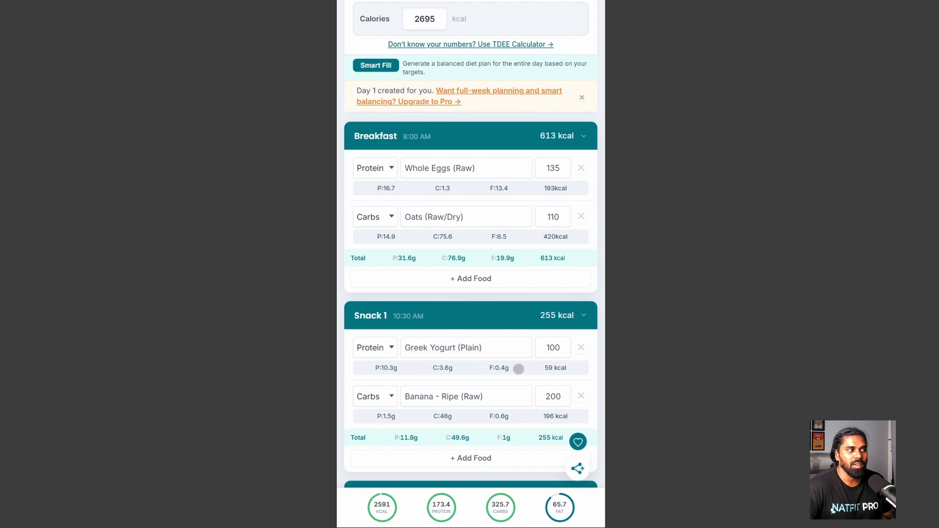
pyautogui.scroll(5, 524, 361)
pyautogui.scroll(-15, 517, 364)
pyautogui.scroll(-6, 509, 368)
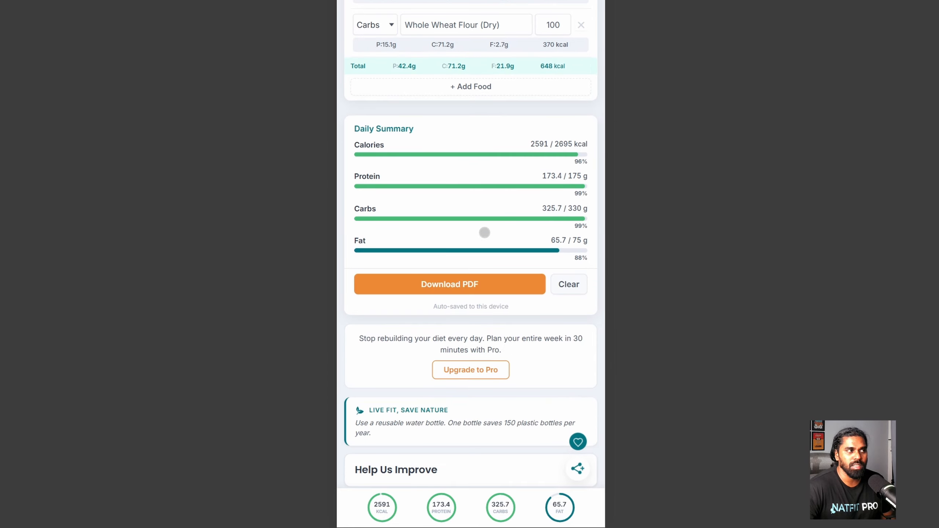
pyautogui.scroll(7, 457, 234)
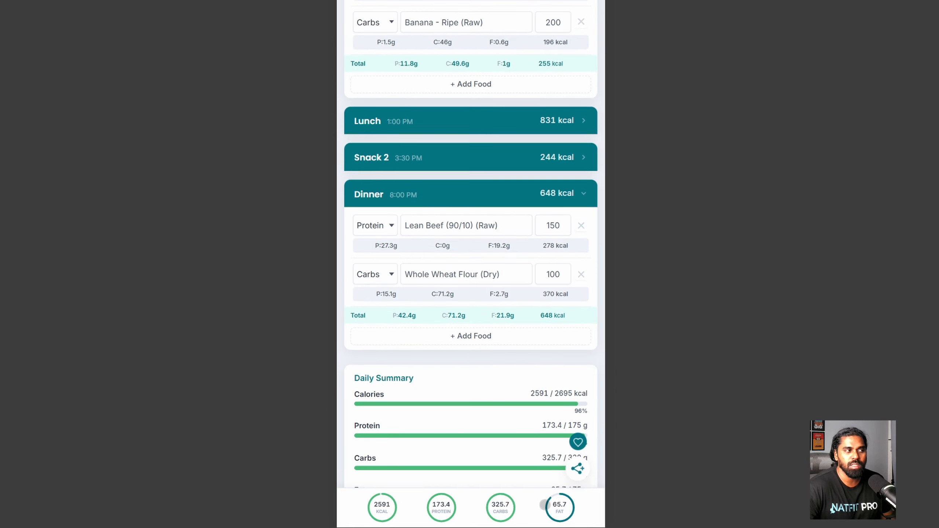
pyautogui.scroll(2, 519, 371)
pyautogui.scroll(11, 517, 370)
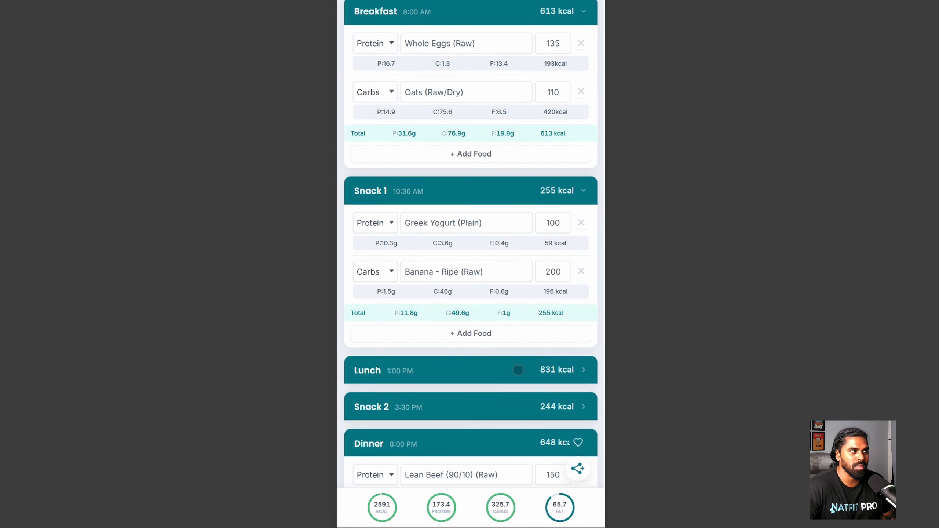
pyautogui.scroll(-2, 518, 384)
# - Add Almonds (Raw) back to Breakfast as a 15 g Fat item
pyautogui.click(494, 347)
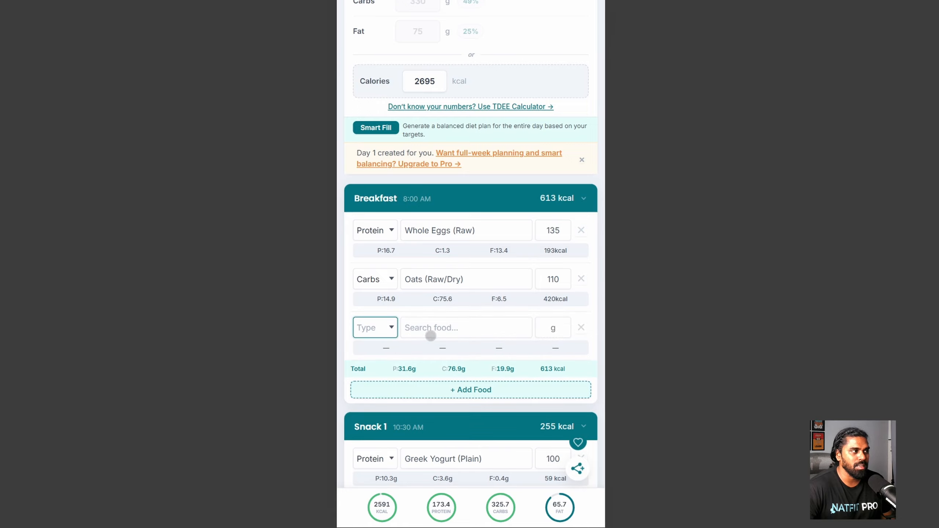
pyautogui.click(375, 328)
pyautogui.click(361, 381)
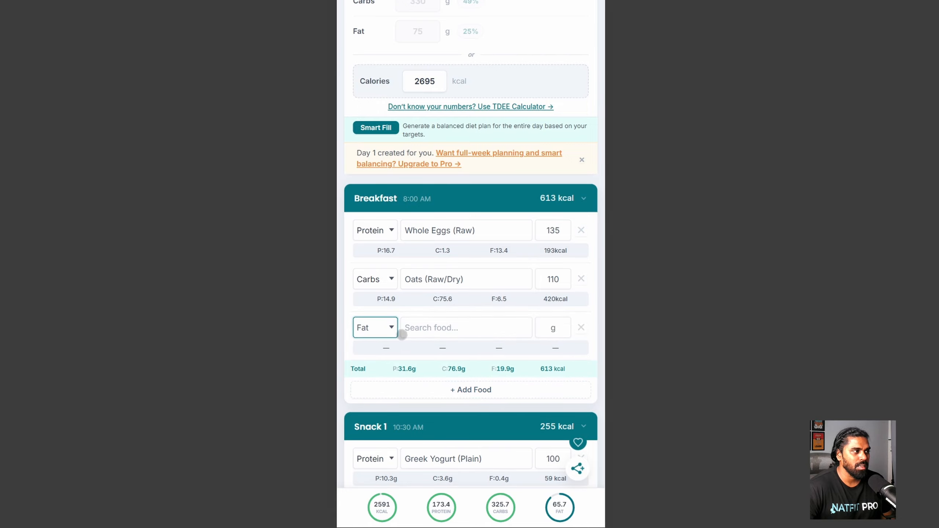
pyautogui.click(415, 328)
pyautogui.click(443, 388)
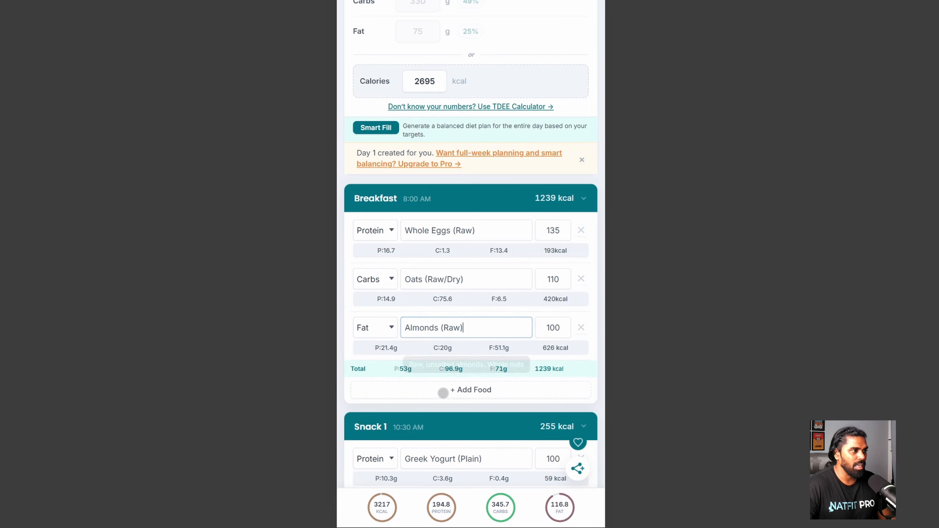
pyautogui.doubleClick(552, 328)
pyautogui.write('15')
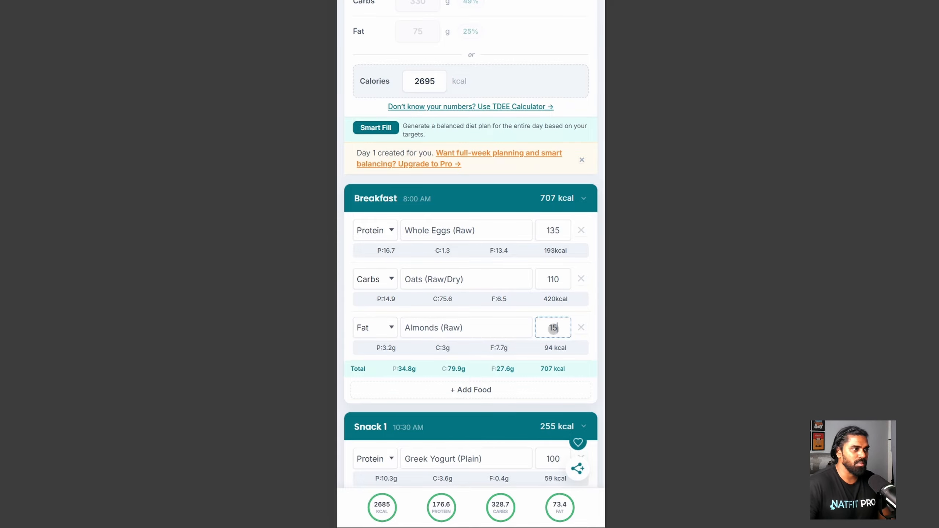
pyautogui.scroll(3, 548, 169)
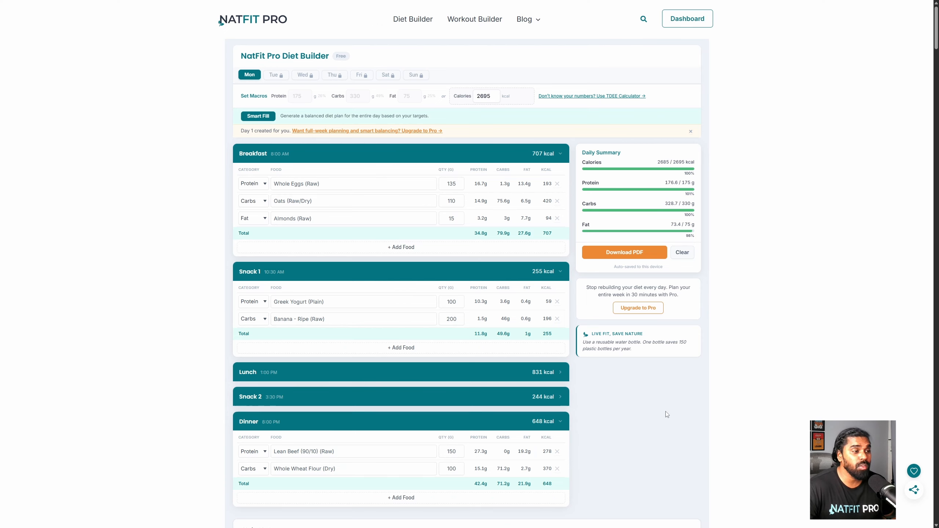
# - Reopen the Lunch (831 kcal) and Snack 2 meals so their foods show
pyautogui.click(545, 371)
pyautogui.scroll(-2, 547, 397)
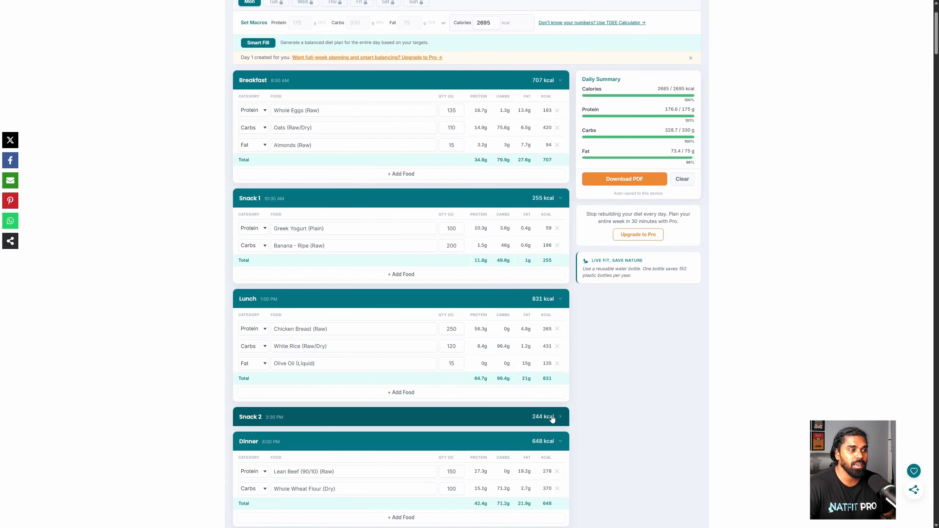
pyautogui.click(543, 415)
pyautogui.scroll(2, 565, 462)
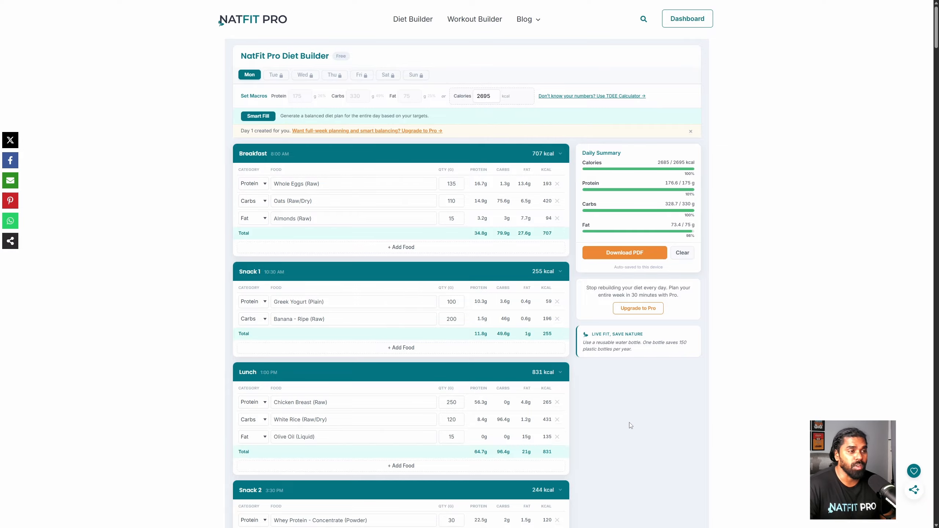
# - Open the full Free versus Pro comparison and highlight the food database limits: 37 foods free, 83+ Pro
pyautogui.click(636, 308)
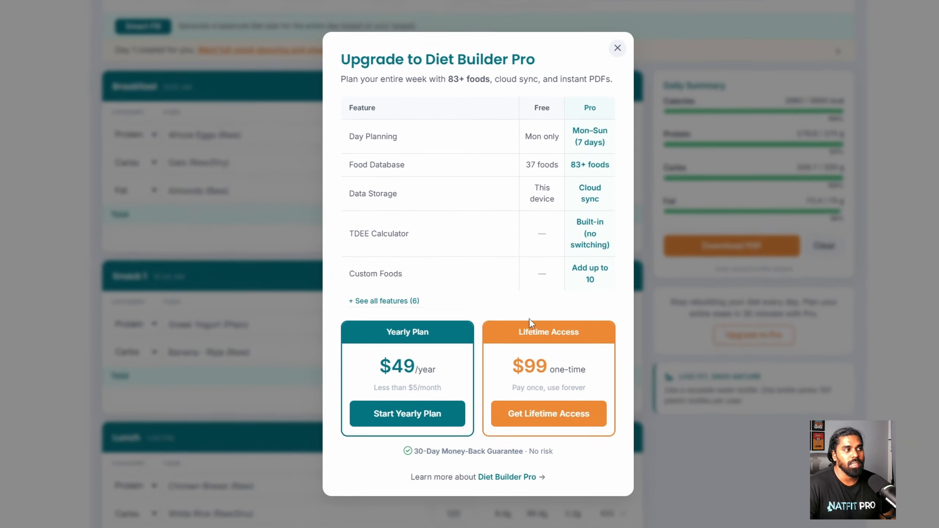
pyautogui.click(415, 327)
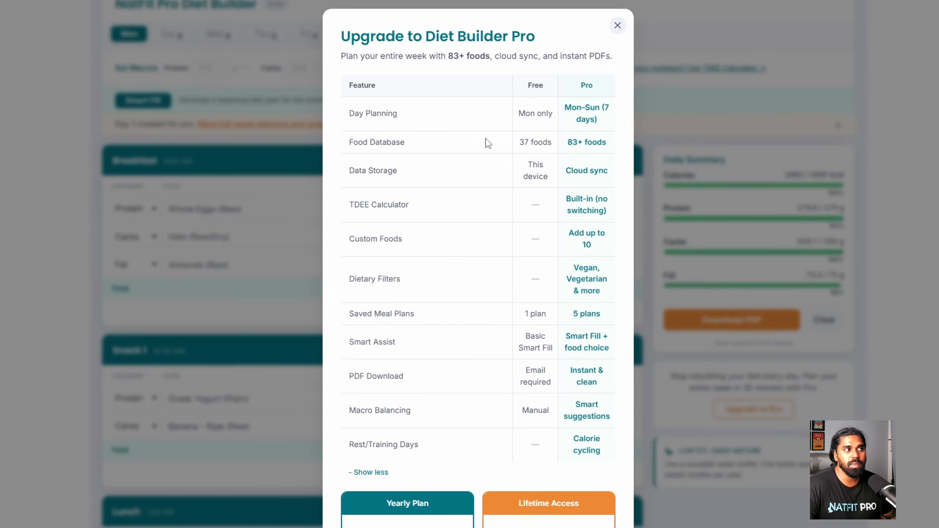
pyautogui.moveTo(518, 142); pyautogui.dragTo(553, 142)
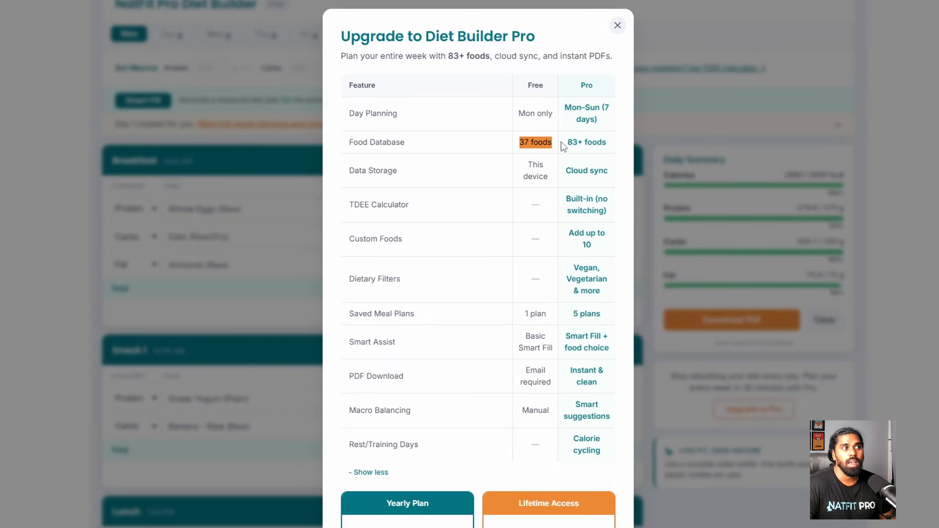
pyautogui.click(563, 146)
pyautogui.moveTo(565, 142); pyautogui.dragTo(609, 143)
pyautogui.click(596, 157)
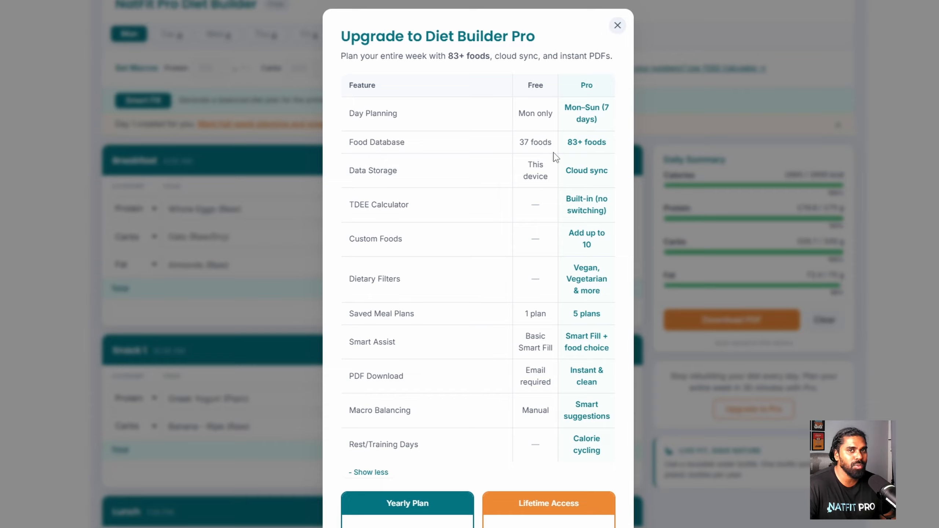
pyautogui.moveTo(515, 144); pyautogui.dragTo(612, 144)
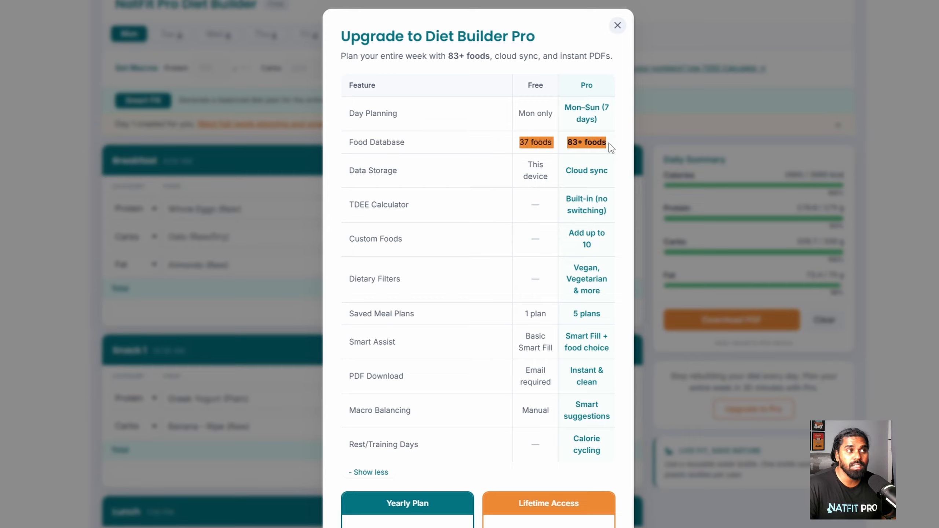
pyautogui.click(611, 161)
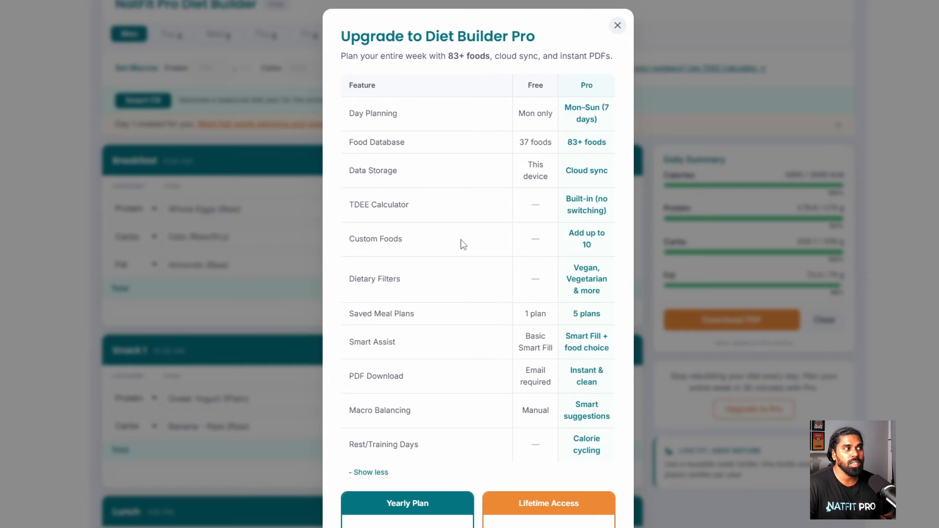
# - Highlight the Custom Foods row and its Pro limit of 10 custom foods, then close the comparison
pyautogui.moveTo(349, 241); pyautogui.dragTo(398, 237)
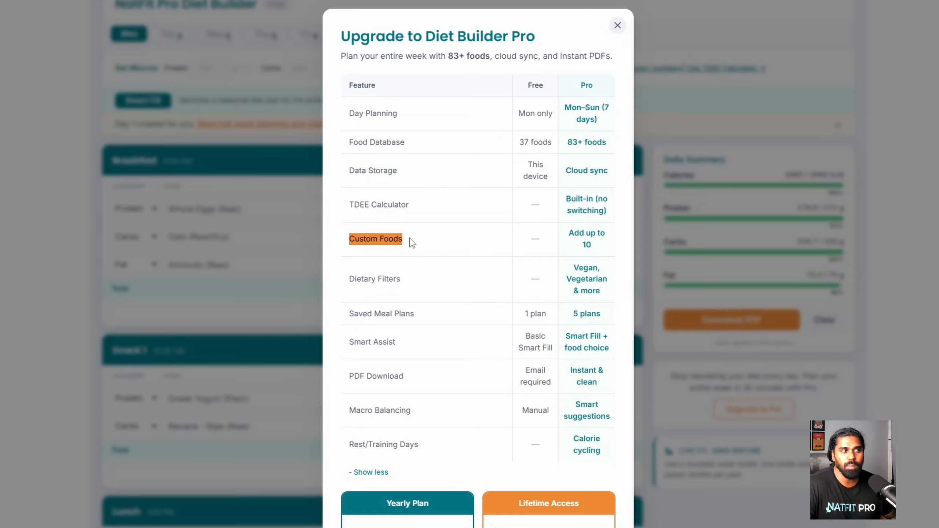
pyautogui.click(539, 248)
pyautogui.moveTo(568, 233); pyautogui.dragTo(598, 246)
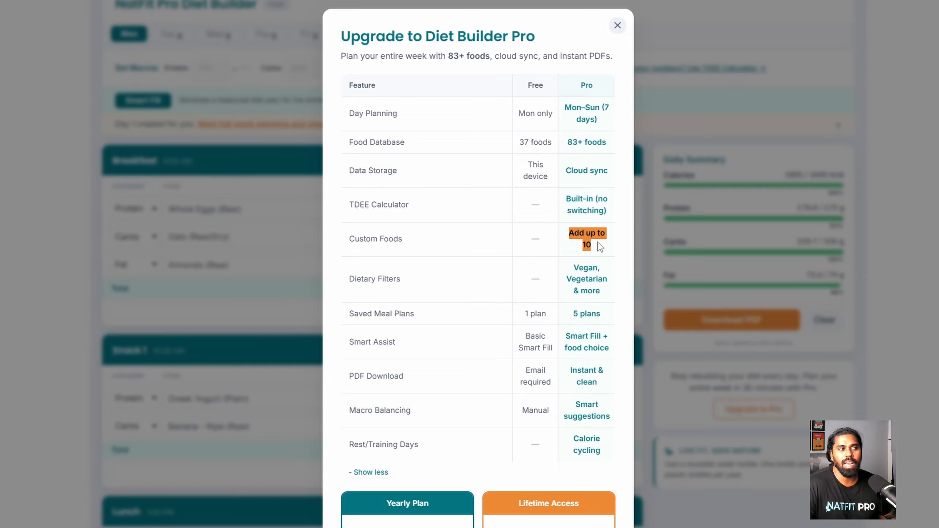
pyautogui.click(599, 249)
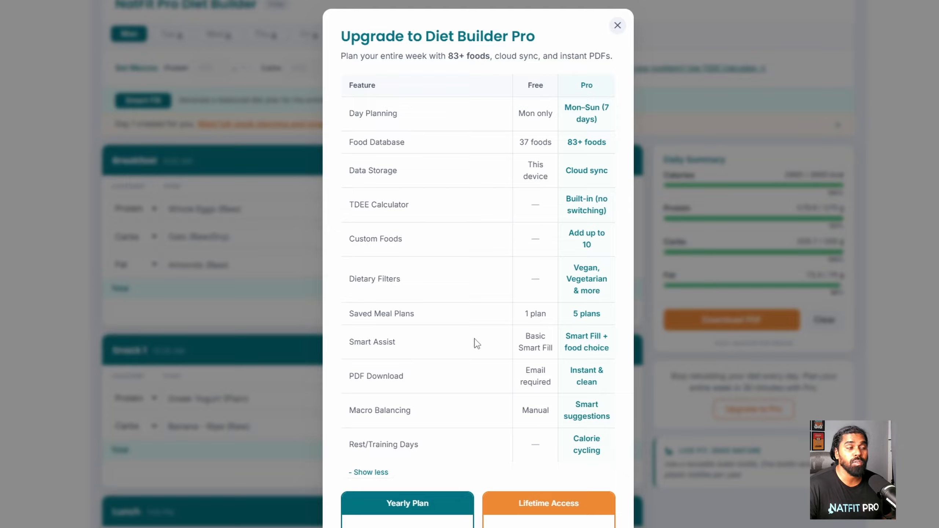
pyautogui.click(651, 91)
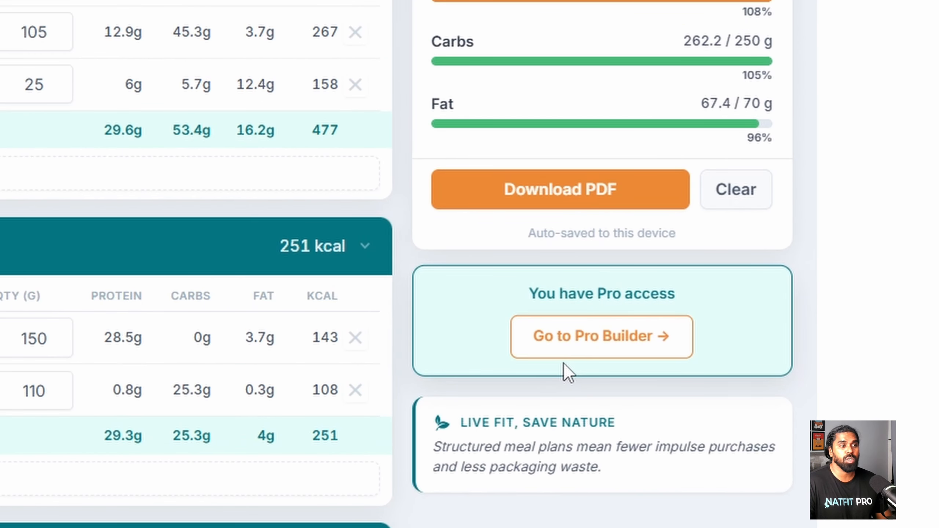
# - In the Pro builder, expand Calculate TDEE & Set Macros and reveal the saved 2829 kcal TDEE history entry
pyautogui.click(603, 351)
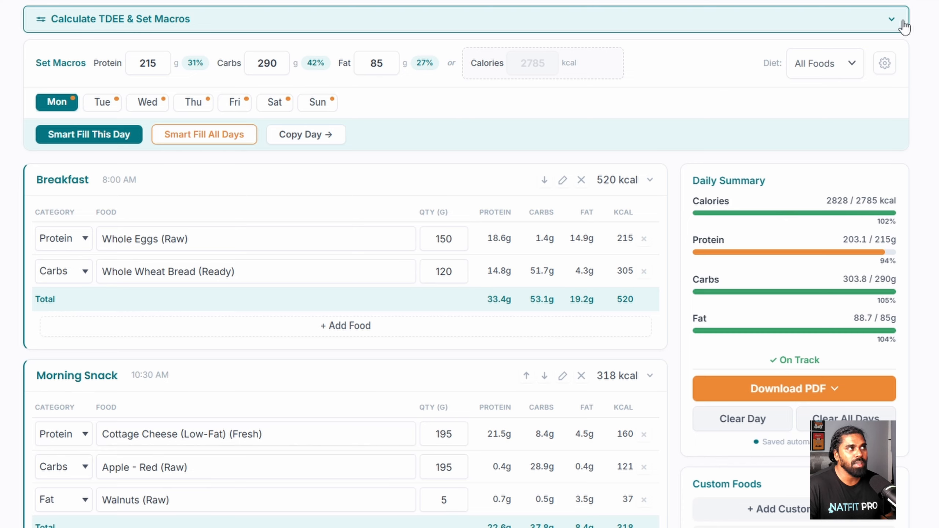
pyautogui.click(904, 27)
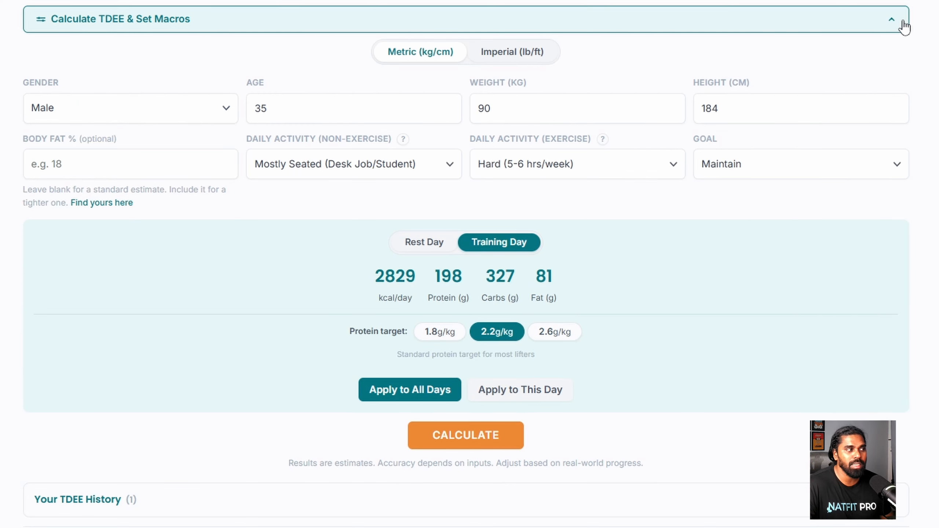
pyautogui.scroll(-2, 216, 432)
pyautogui.scroll(-3, 215, 433)
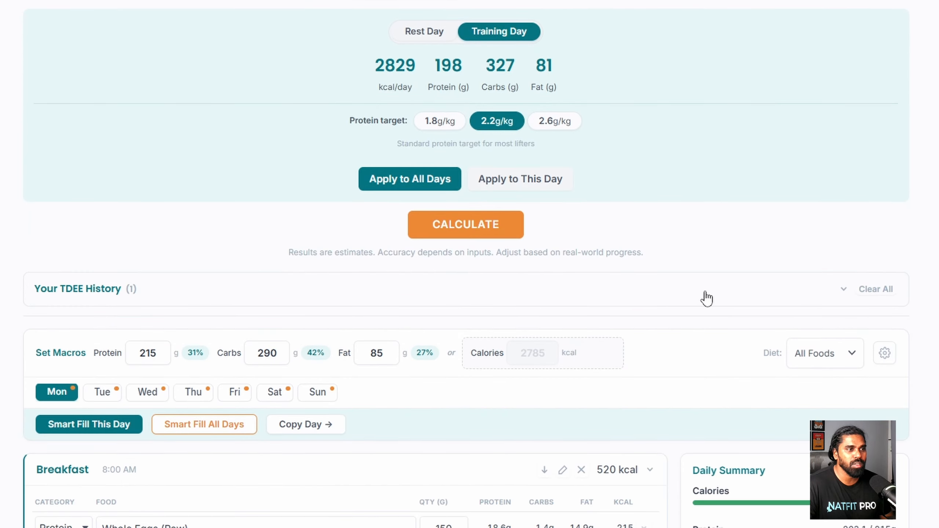
pyautogui.click(843, 291)
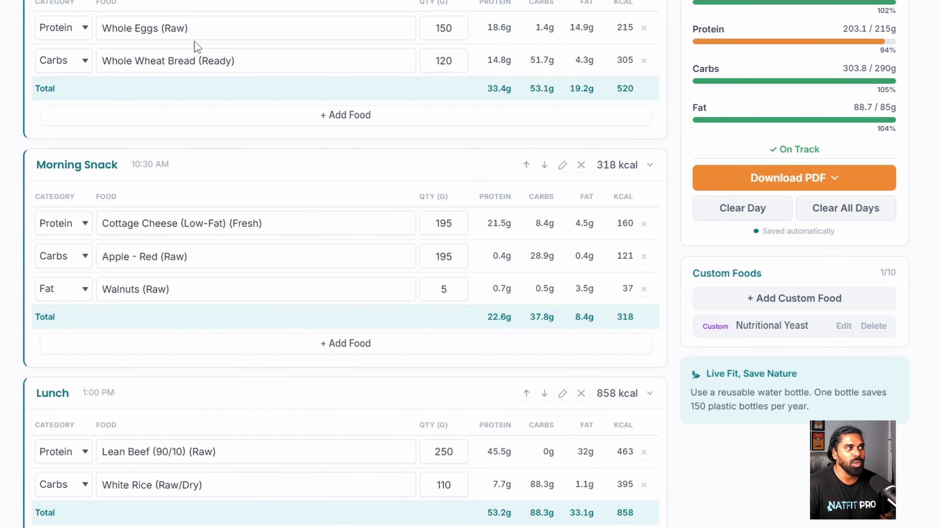
pyautogui.click(200, 32)
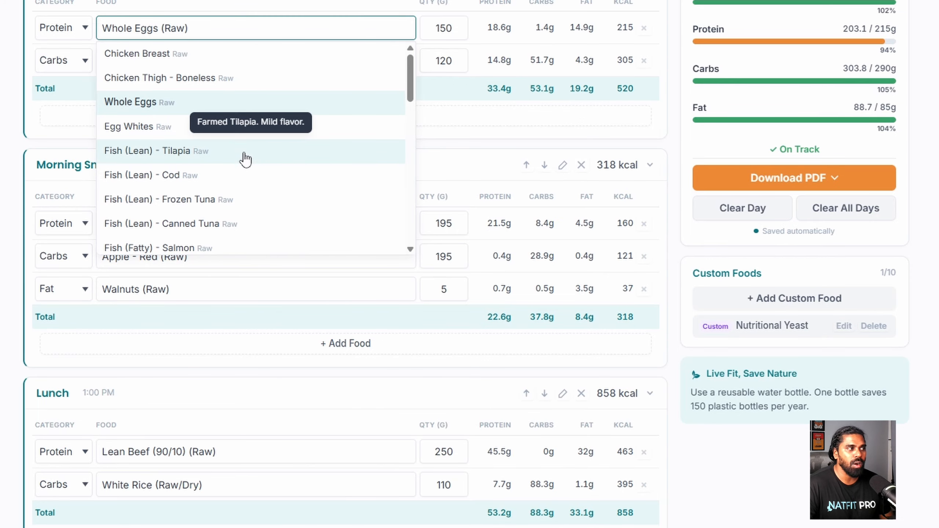
pyautogui.scroll(-10, 253, 180)
pyautogui.scroll(-1, 298, 213)
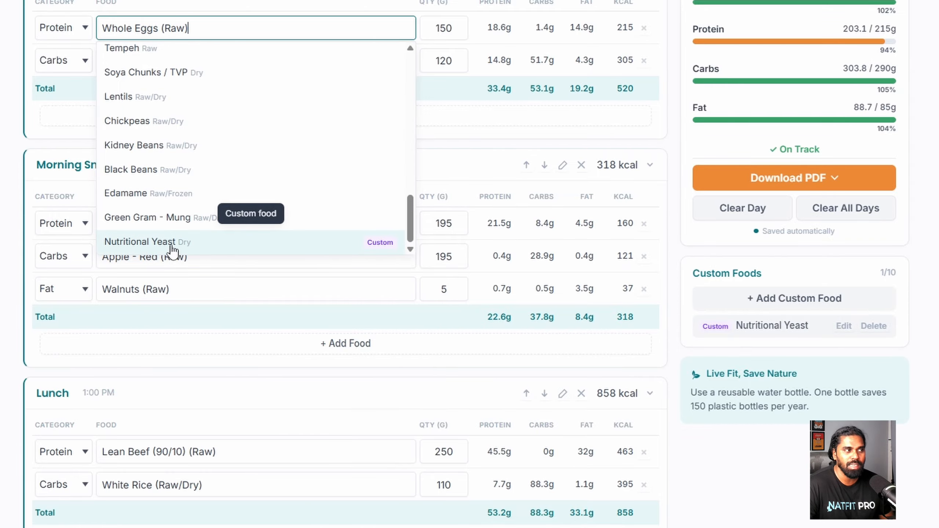
pyautogui.click(843, 327)
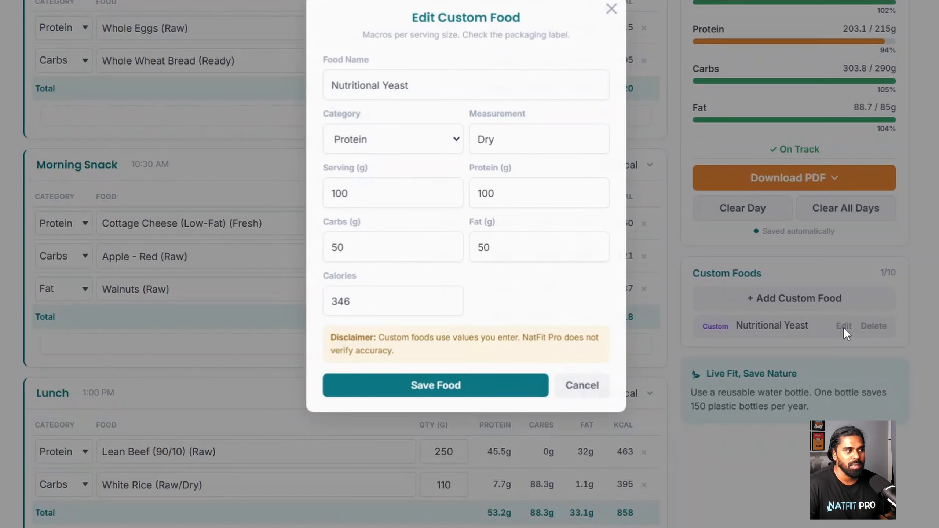
pyautogui.click(611, 8)
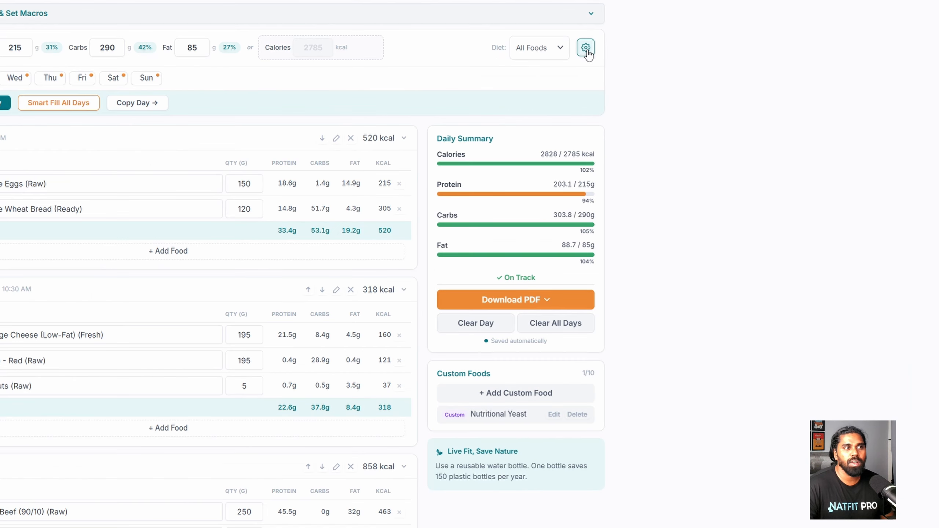
pyautogui.click(585, 47)
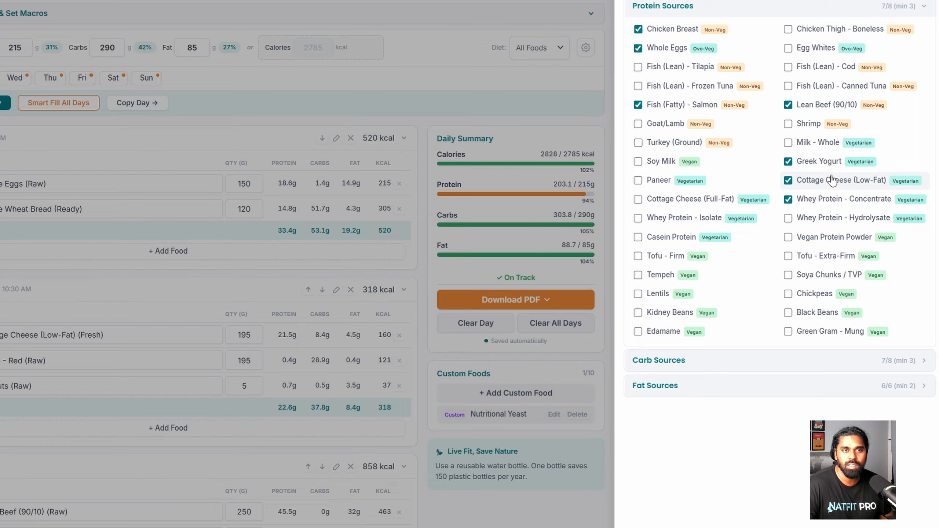
pyautogui.click(771, 364)
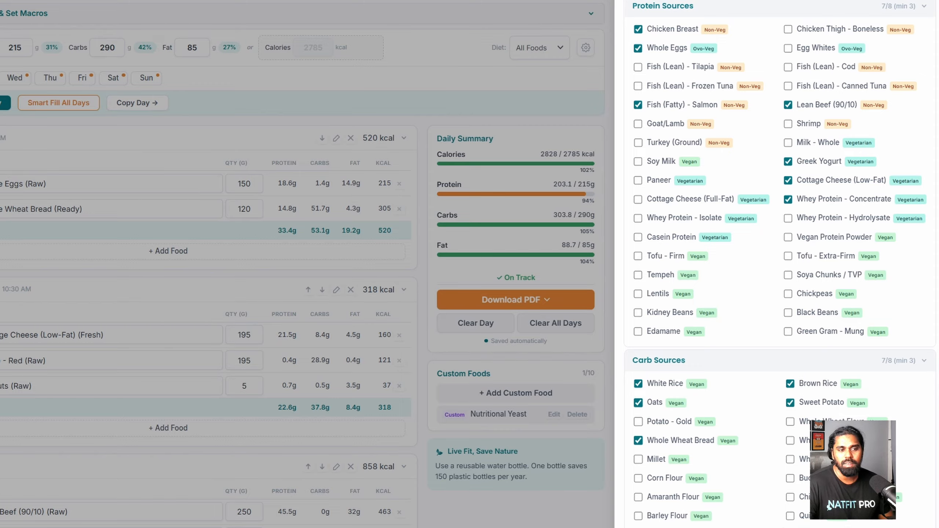
pyautogui.click(879, 364)
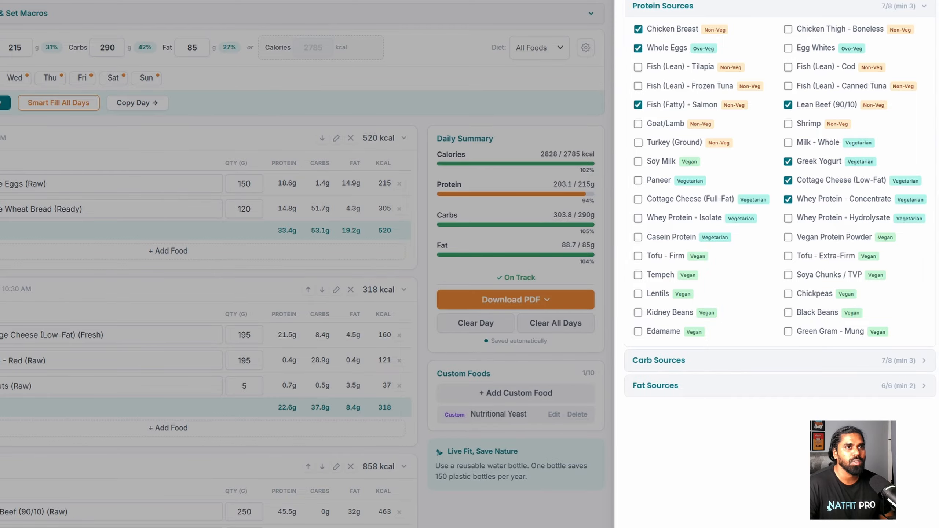
pyautogui.press('Escape')
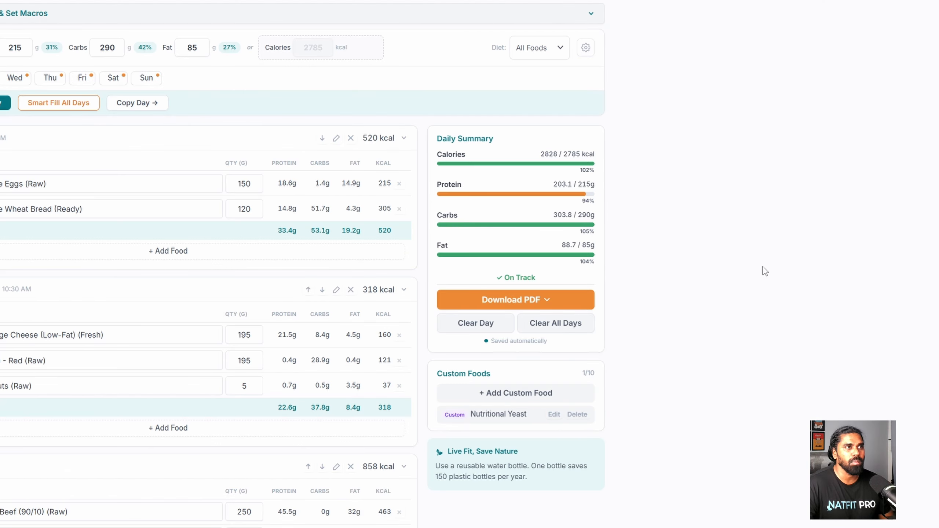
pyautogui.click(557, 52)
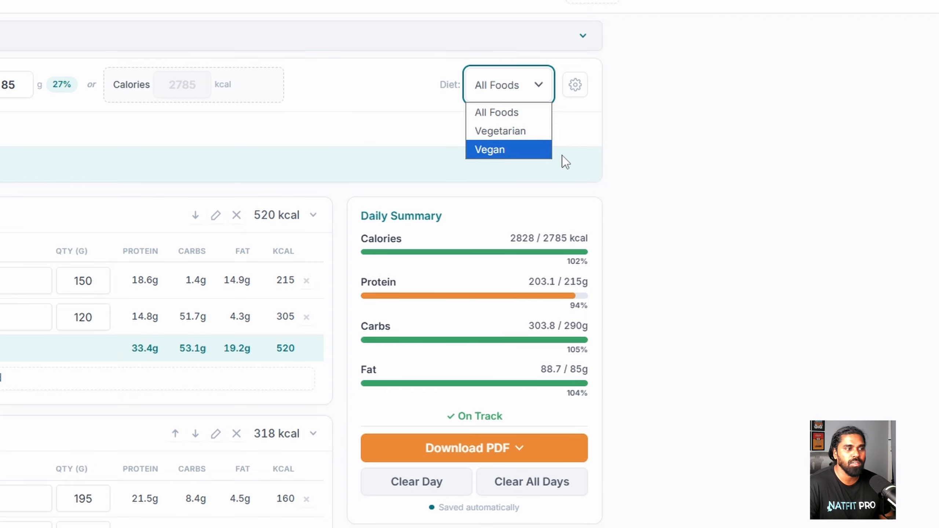
pyautogui.press('Escape')
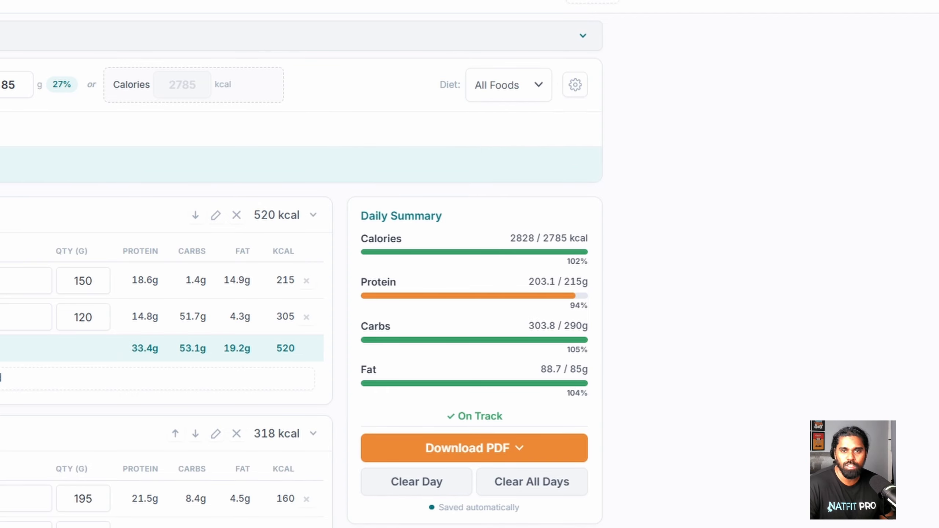